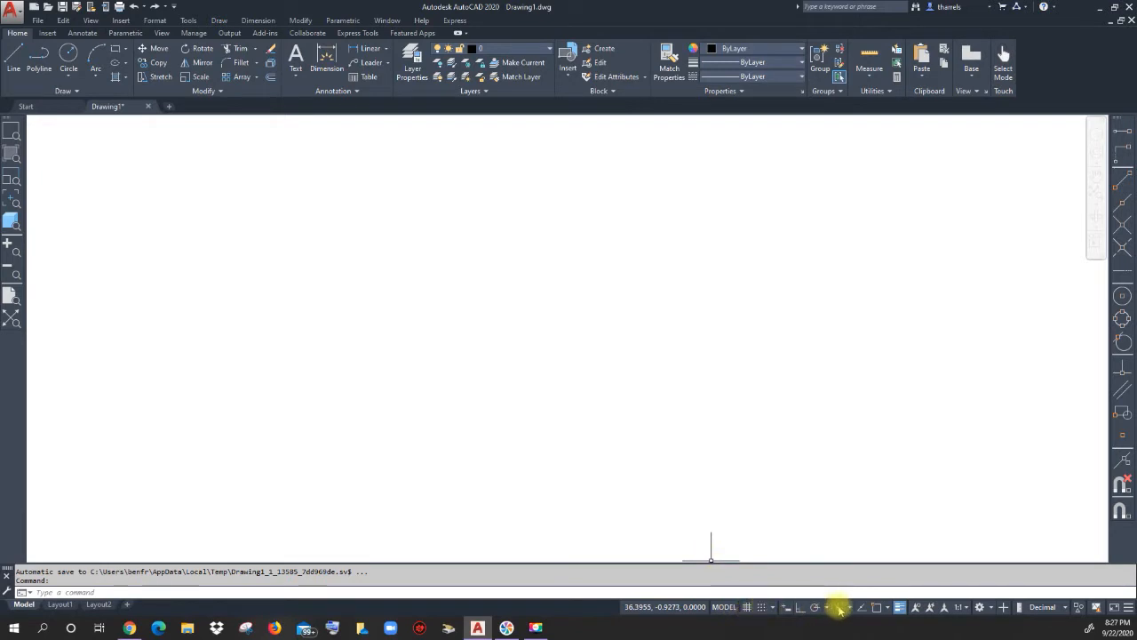
Toggle the lineweight display off and back on, and draw a freehand circle in the left half of the drawing area.
left_click(898, 607)
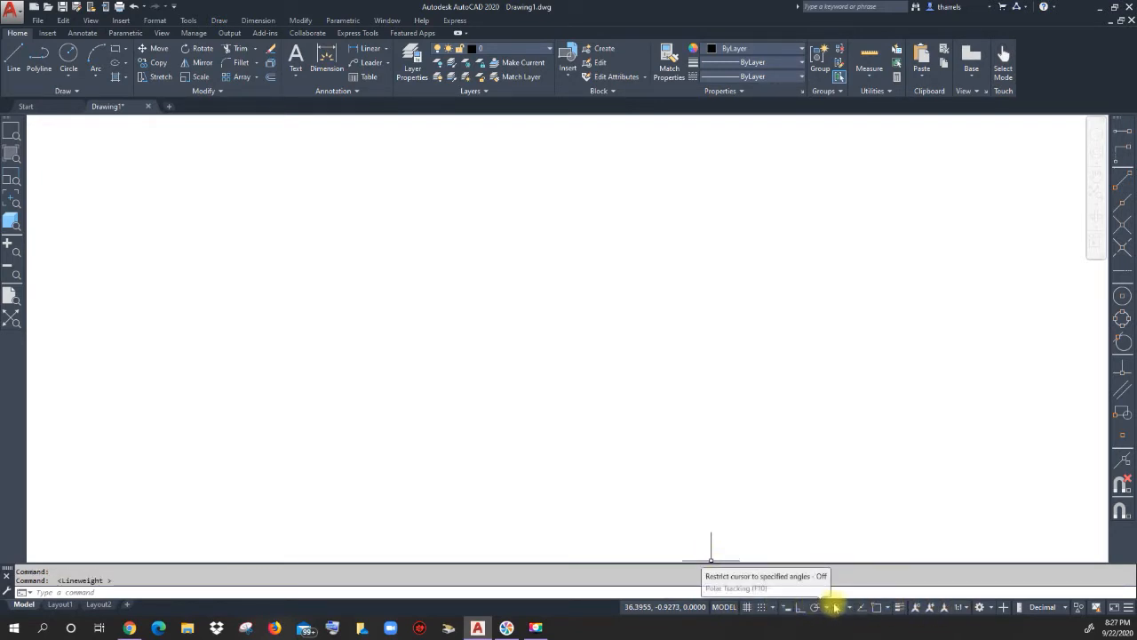
left_click(900, 607)
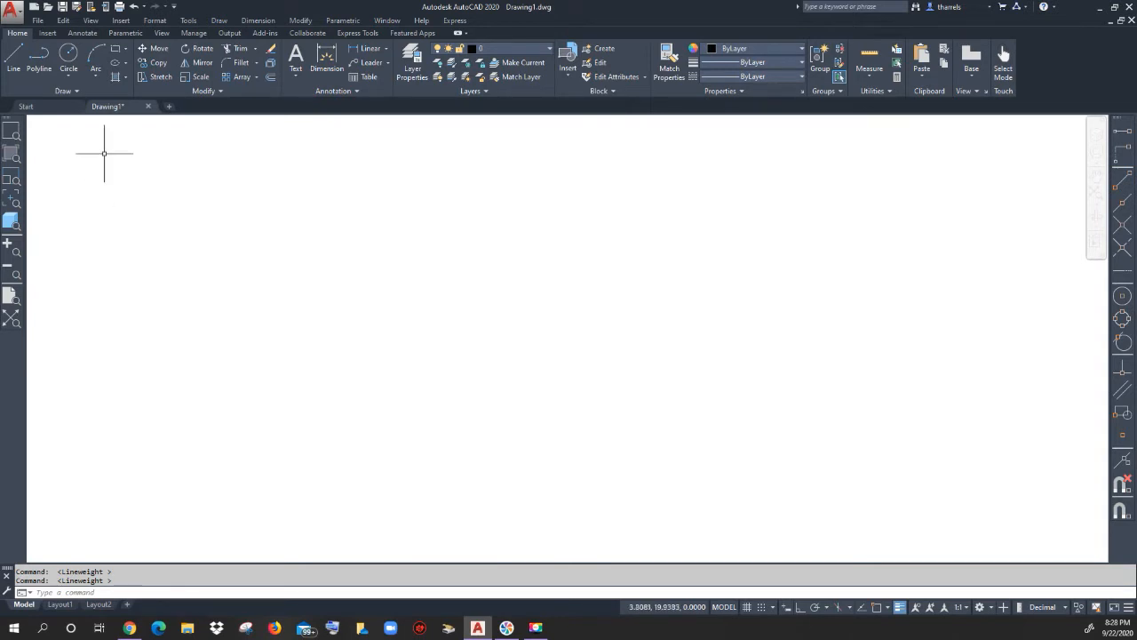
left_click(68, 53)
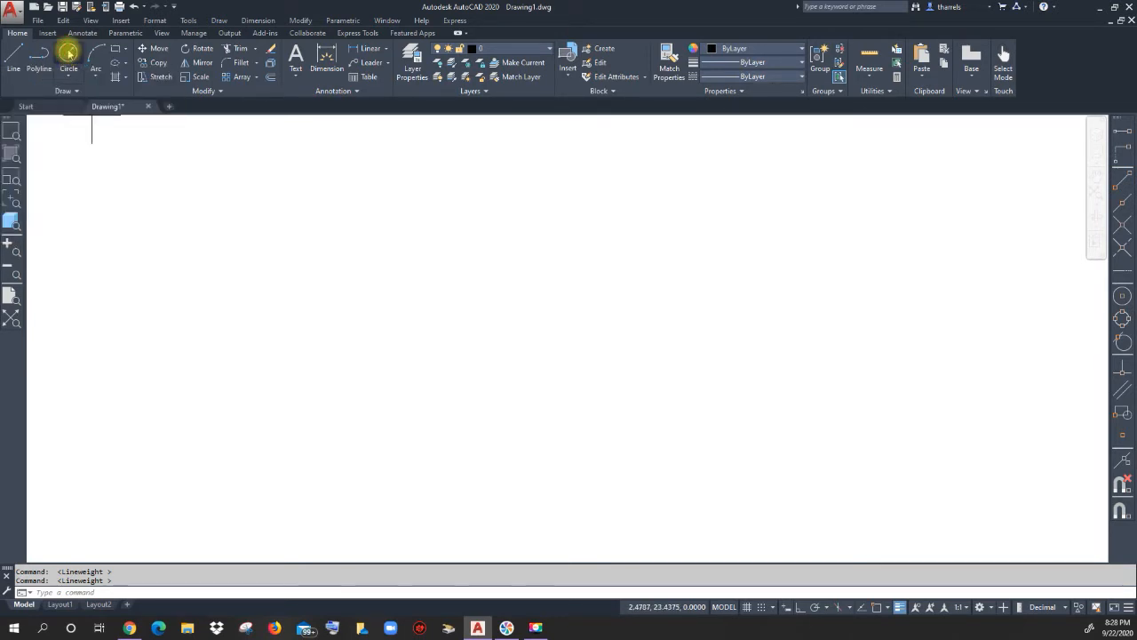
left_click(306, 306)
left_click(351, 322)
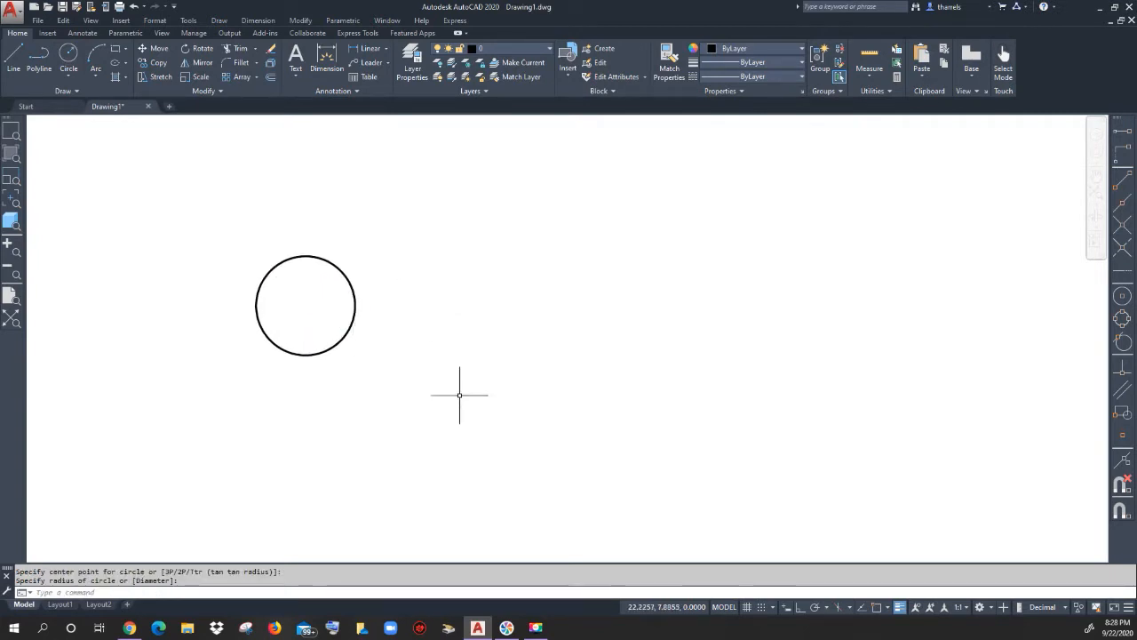
Move the circle from a base point near its centre to about 36, 12 in the right half of the drawing.
left_click(157, 52)
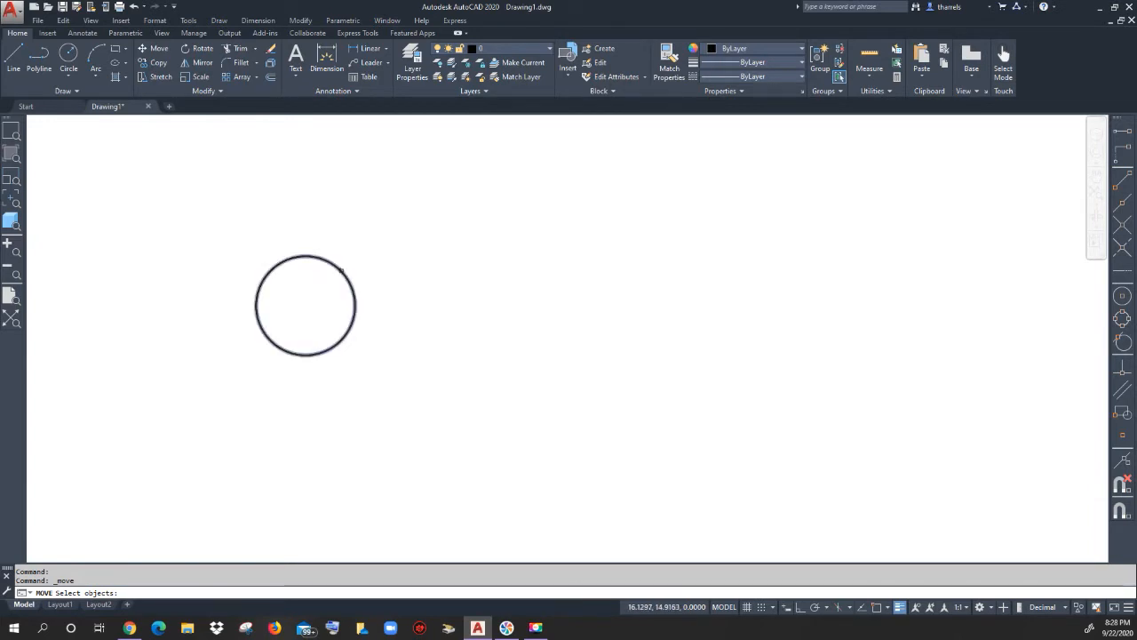
left_click(190, 201)
left_click(402, 382)
left_click(426, 213)
left_click(283, 356)
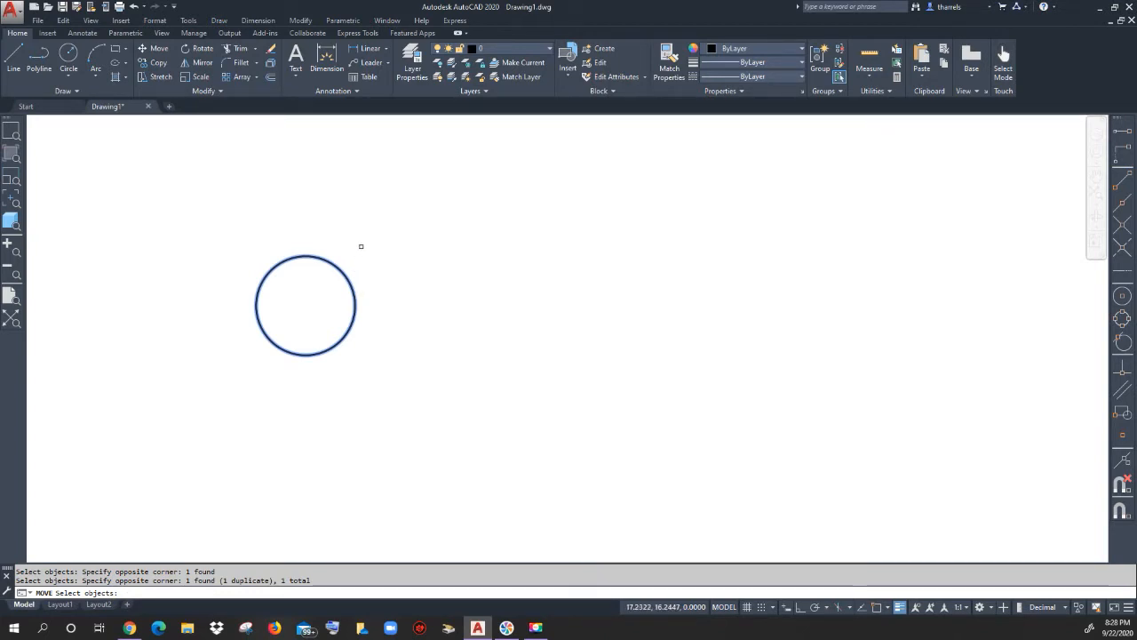
key("Return")
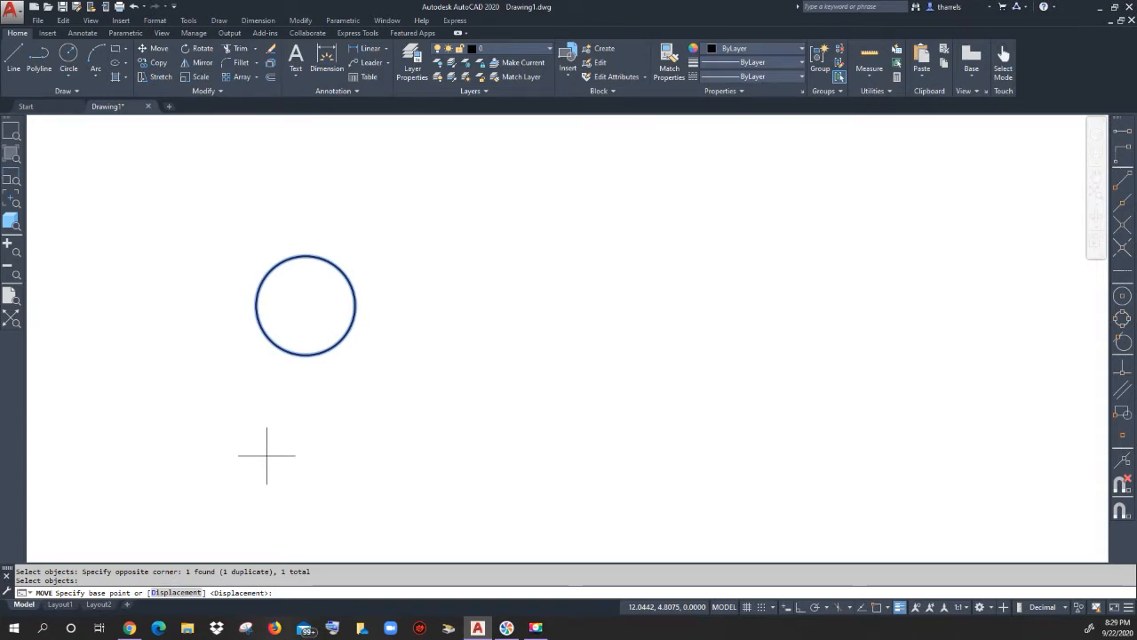
left_click(306, 300)
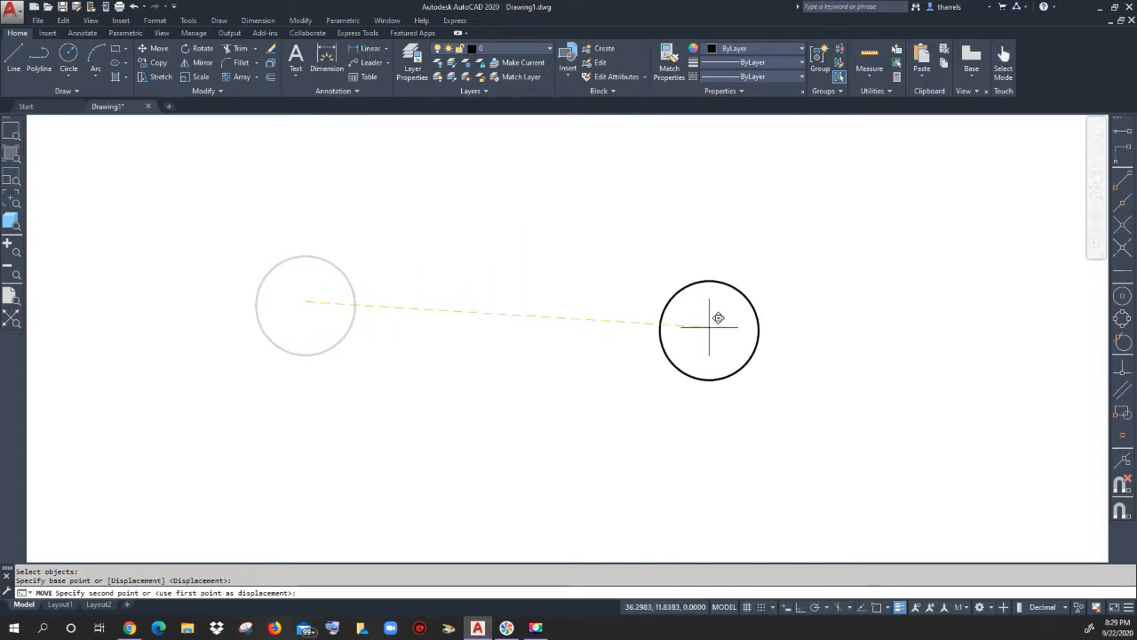
left_click(707, 327)
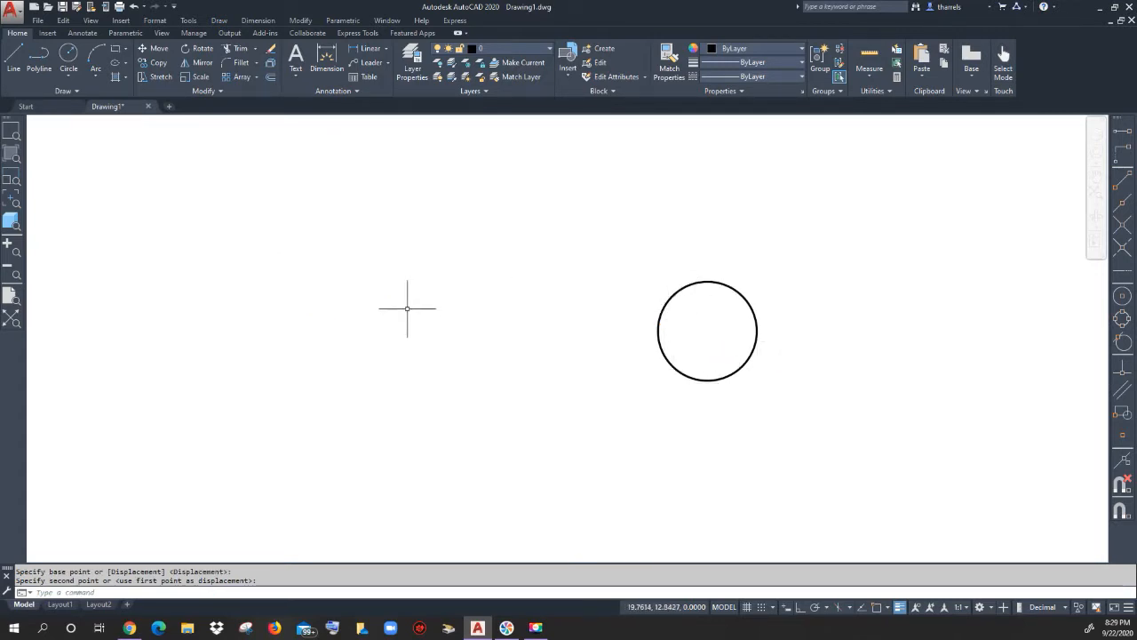
Move the circle back to the left half of the drawing, using a base point outside the circle on its right.
left_click(156, 50)
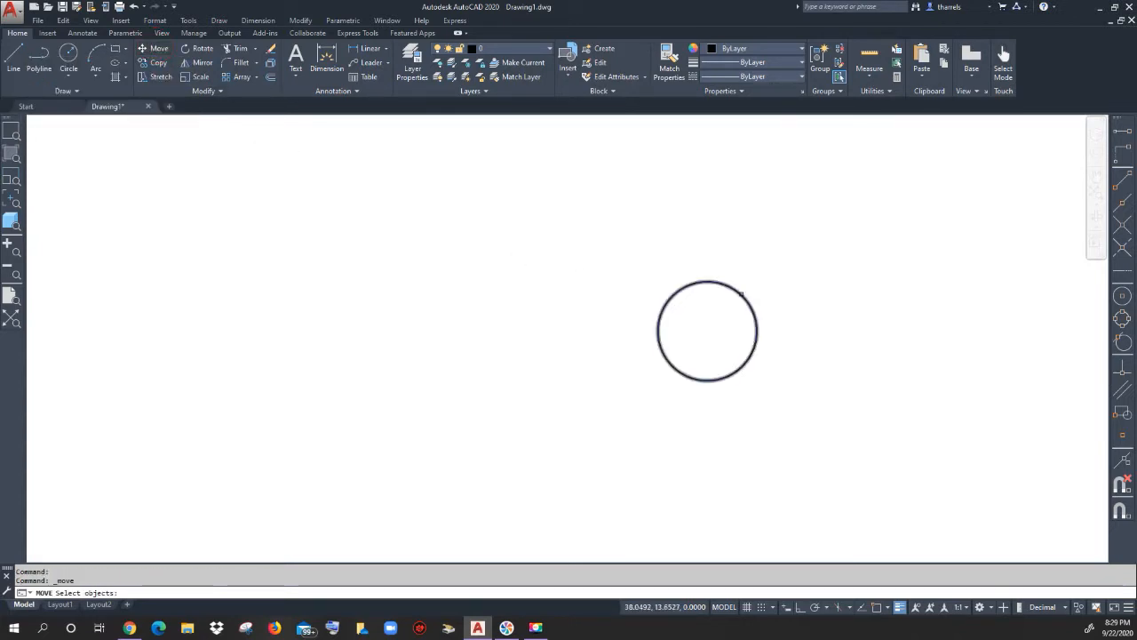
left_click(741, 293)
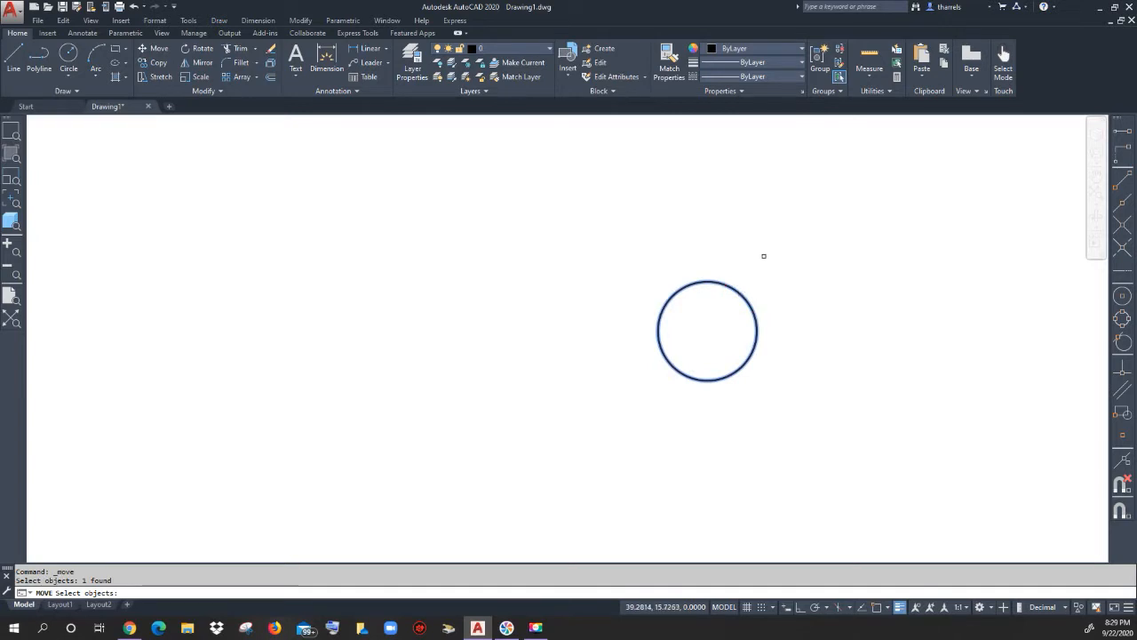
key("Return")
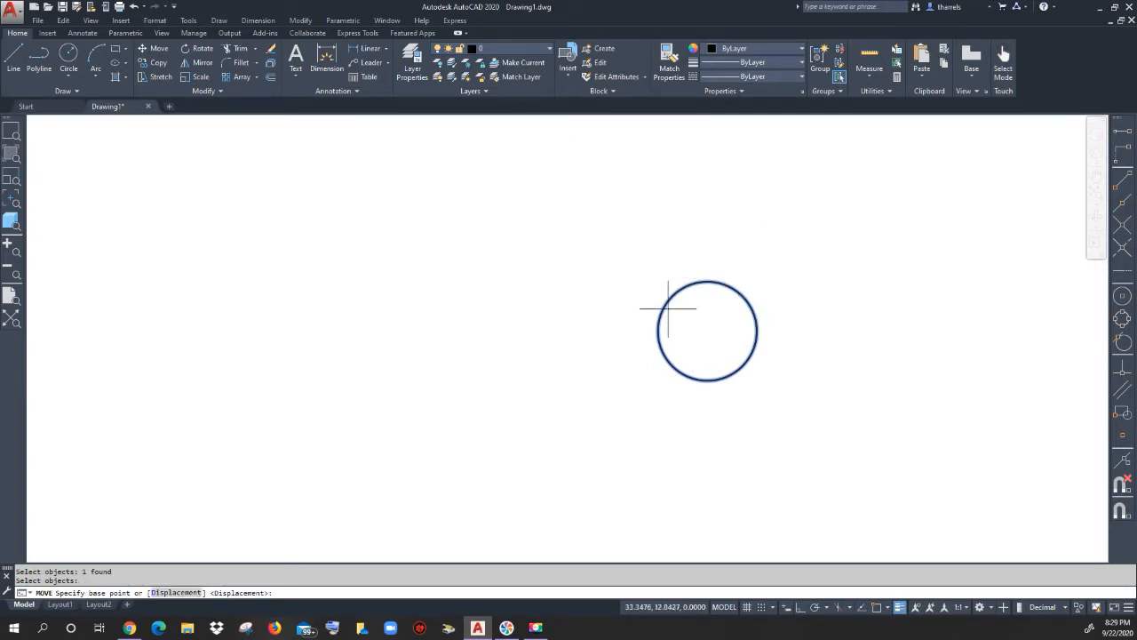
left_click(850, 316)
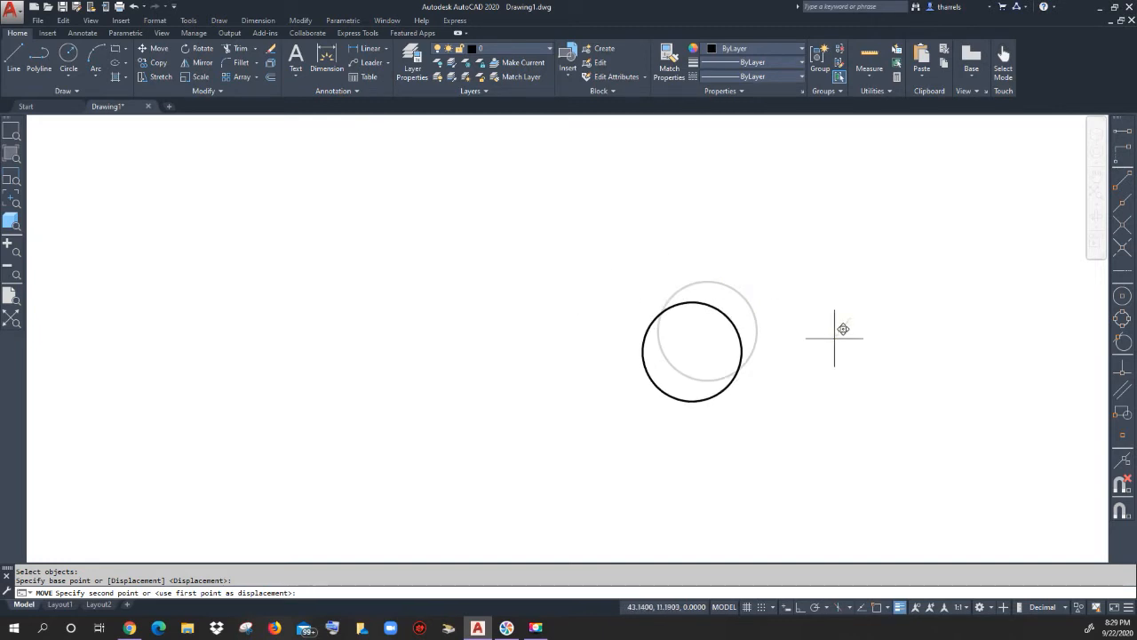
left_click(410, 305)
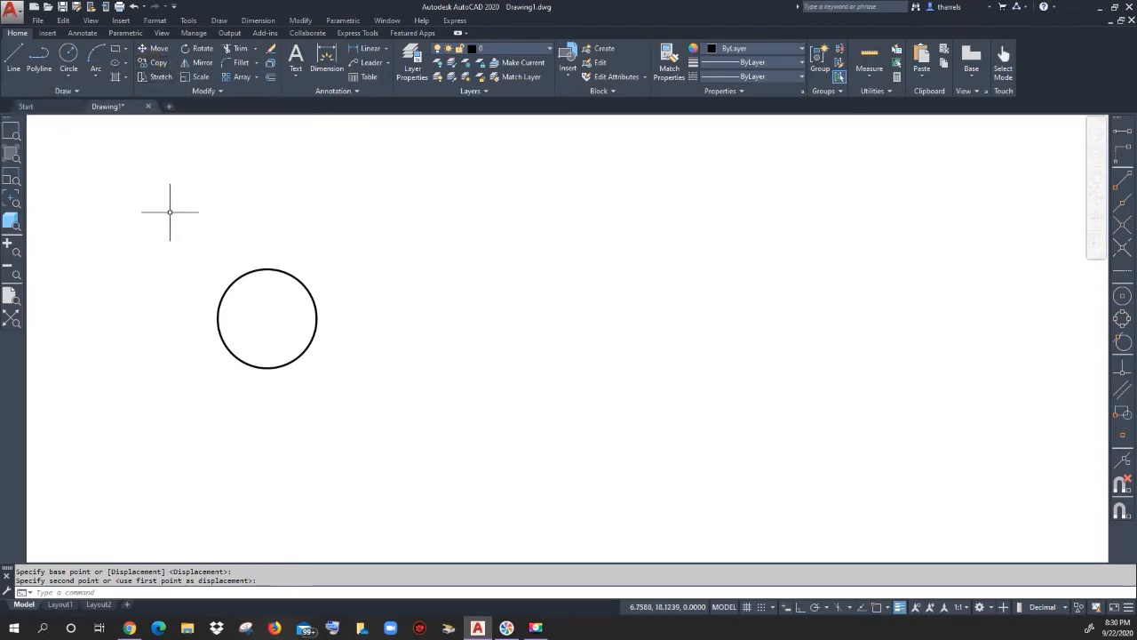
Copy the circle from a base point near its centre to thirteen scattered positions around it, and end the copying.
left_click(154, 62)
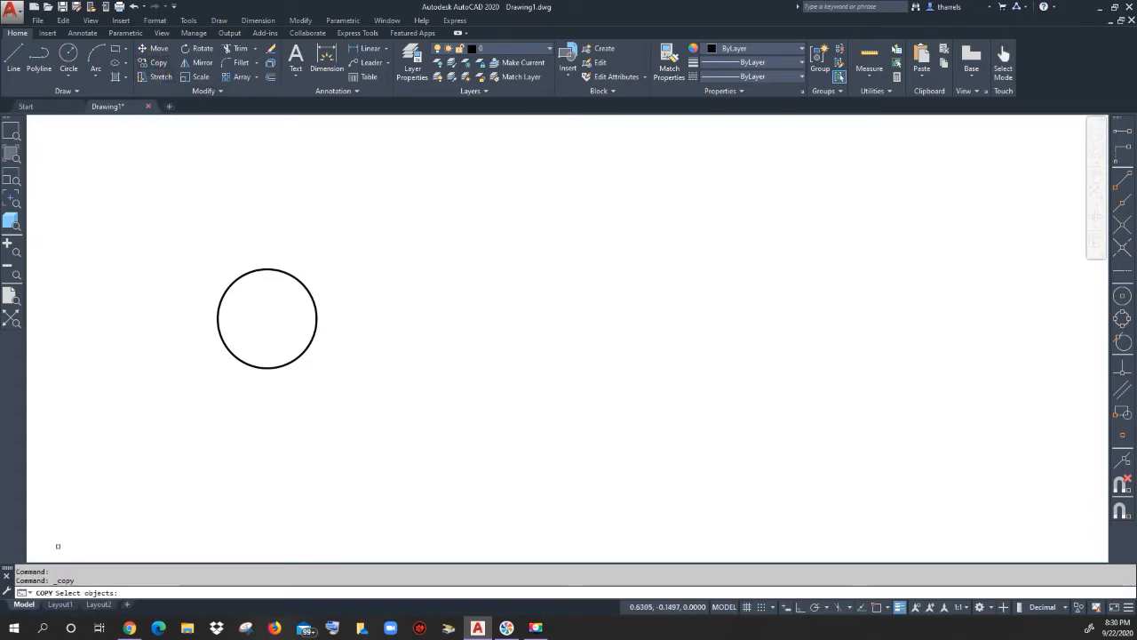
left_click(290, 276)
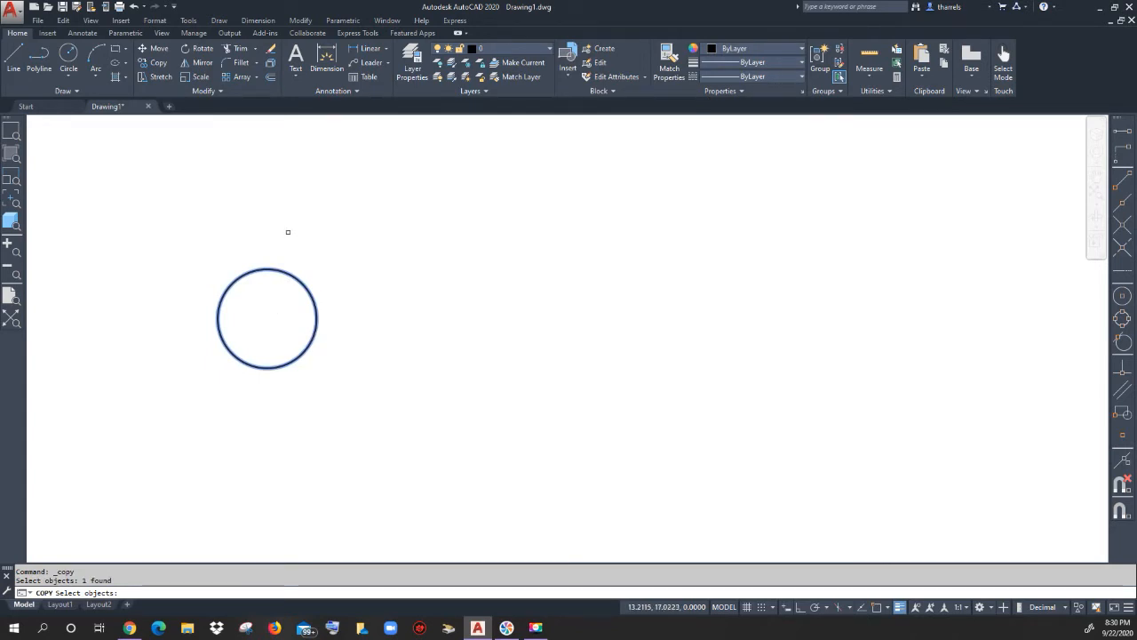
key("Return")
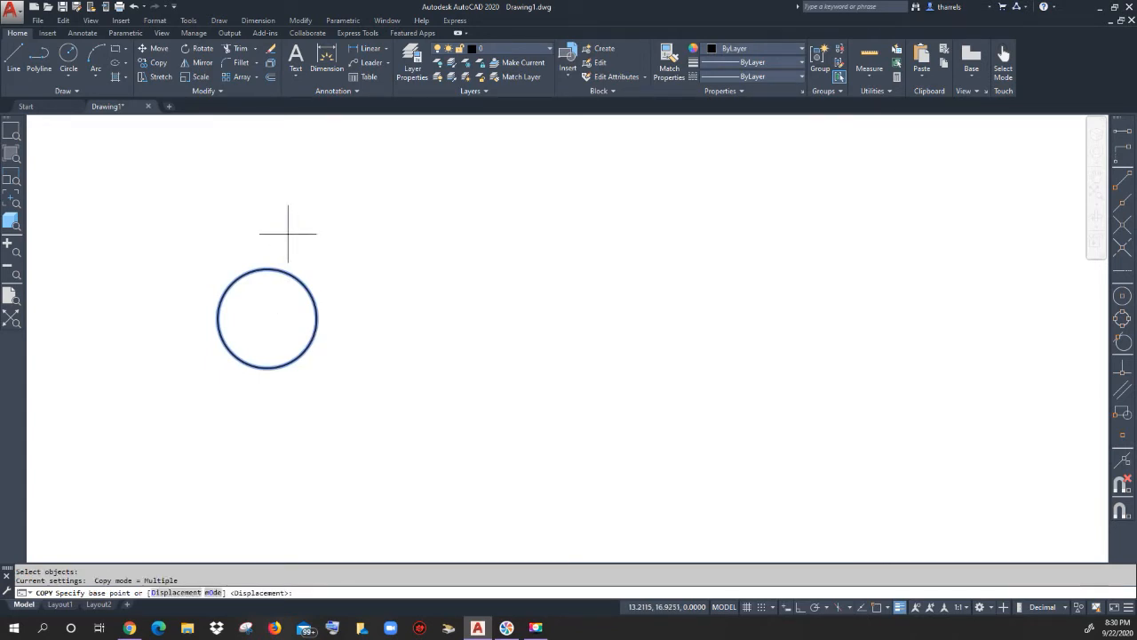
left_click(267, 315)
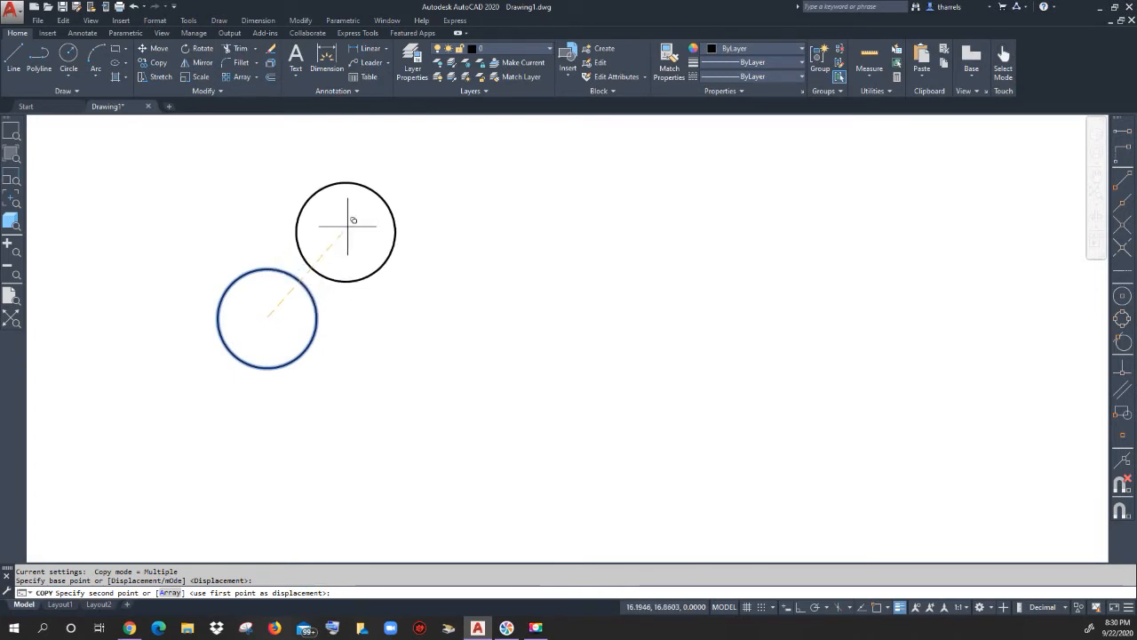
left_click(347, 227)
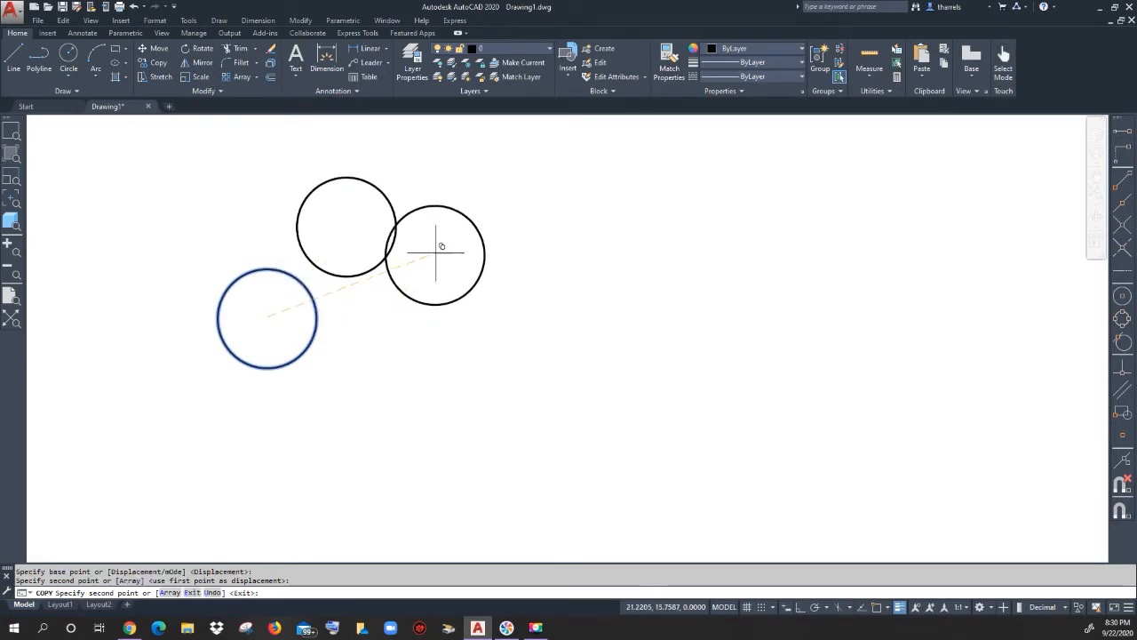
left_click(467, 225)
left_click(407, 329)
left_click(536, 339)
left_click(634, 231)
left_click(678, 342)
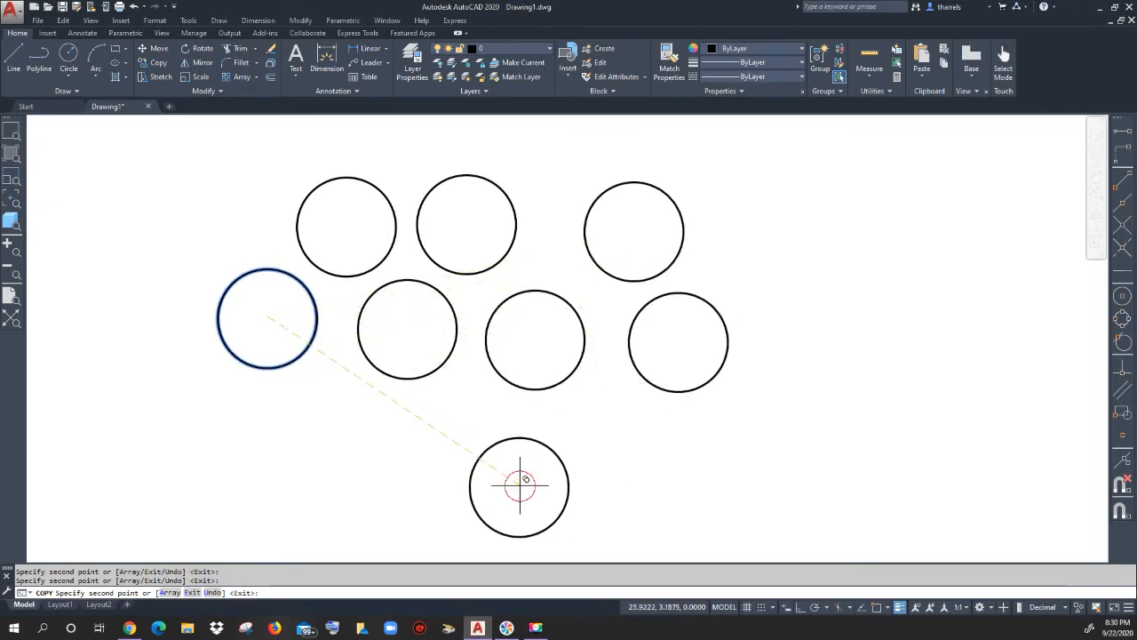
left_click(519, 485)
left_click(360, 469)
left_click(175, 469)
left_click(128, 277)
left_click(197, 188)
left_click(849, 347)
left_click(806, 229)
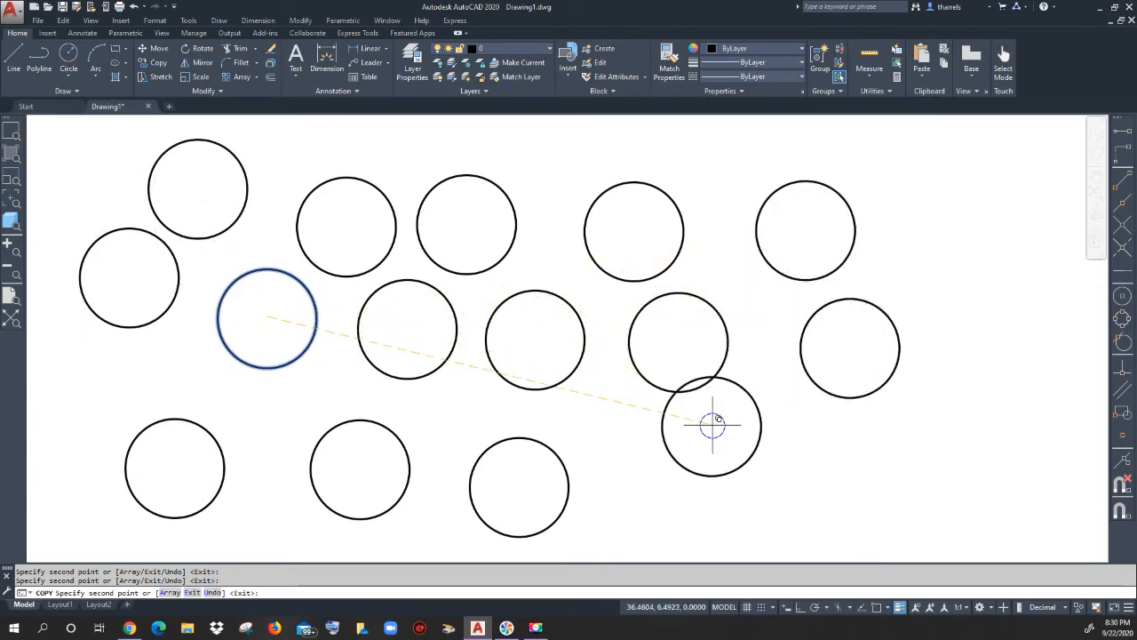
left_click(711, 426)
right_click(720, 434)
left_click(741, 434)
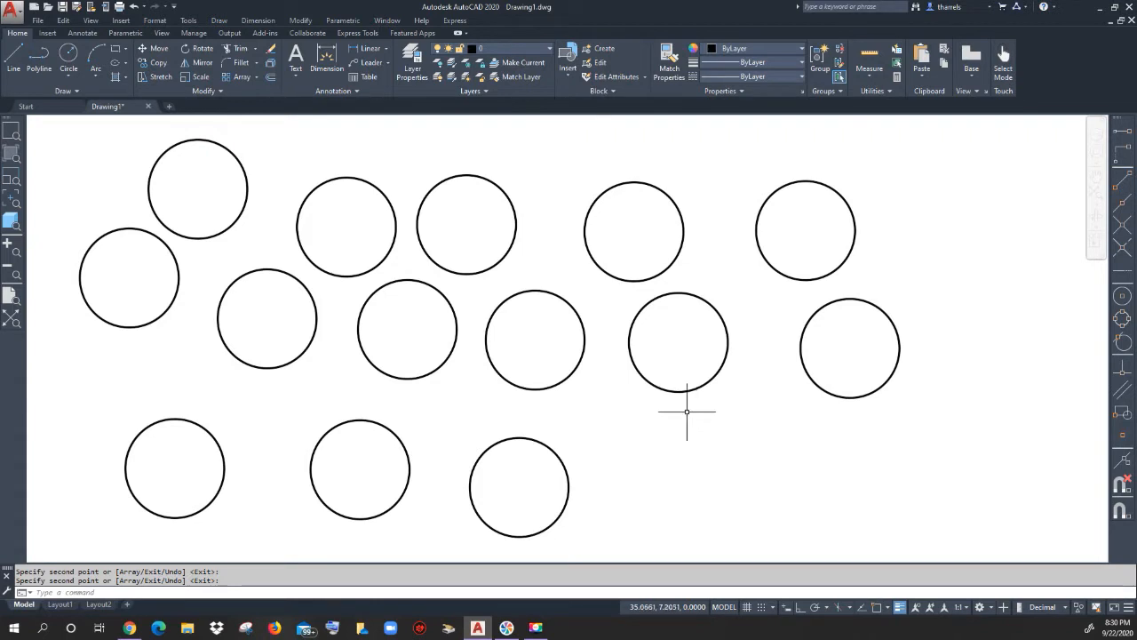
Copy the two leftmost circles of the upper row as a pair to nine positions across the drawing, using a base point between them.
left_click(152, 63)
left_click(229, 150)
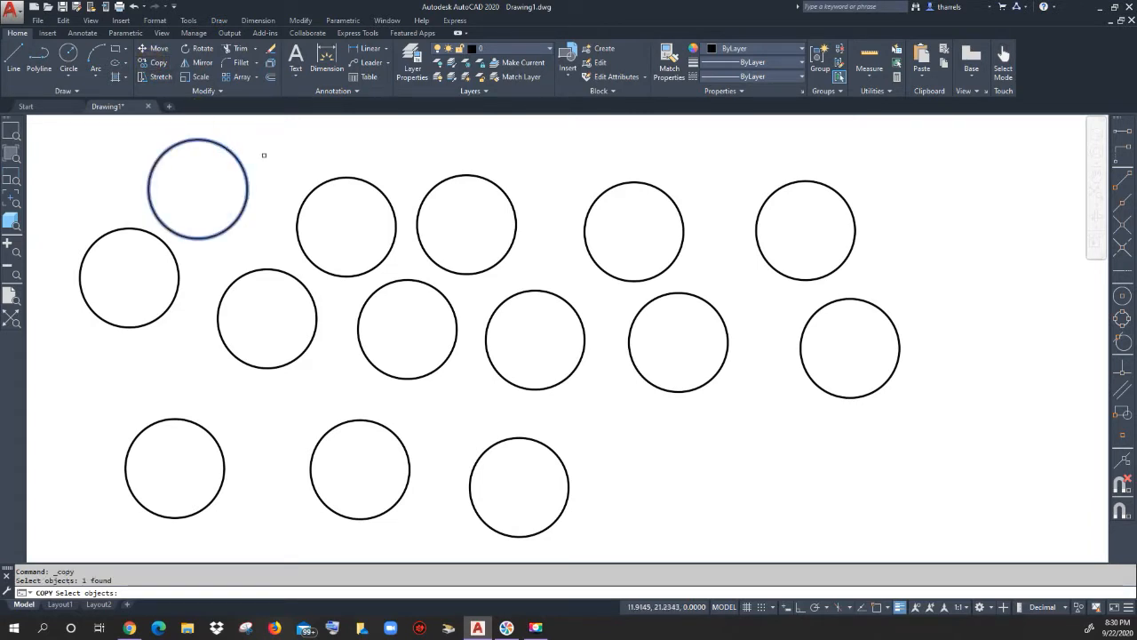
left_click(354, 180)
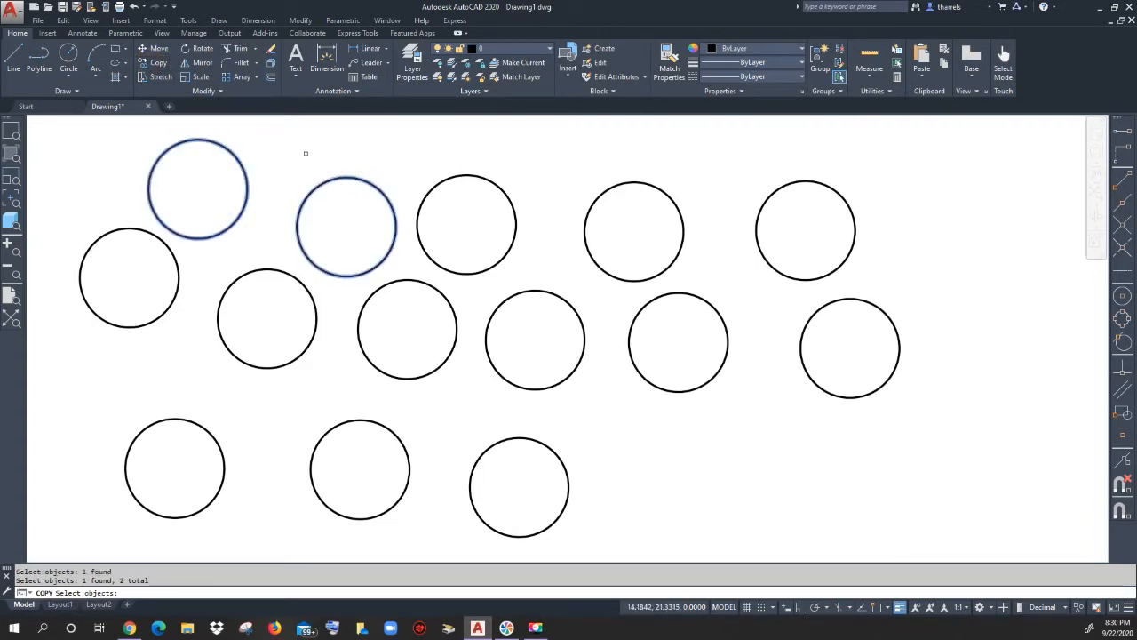
key("Return")
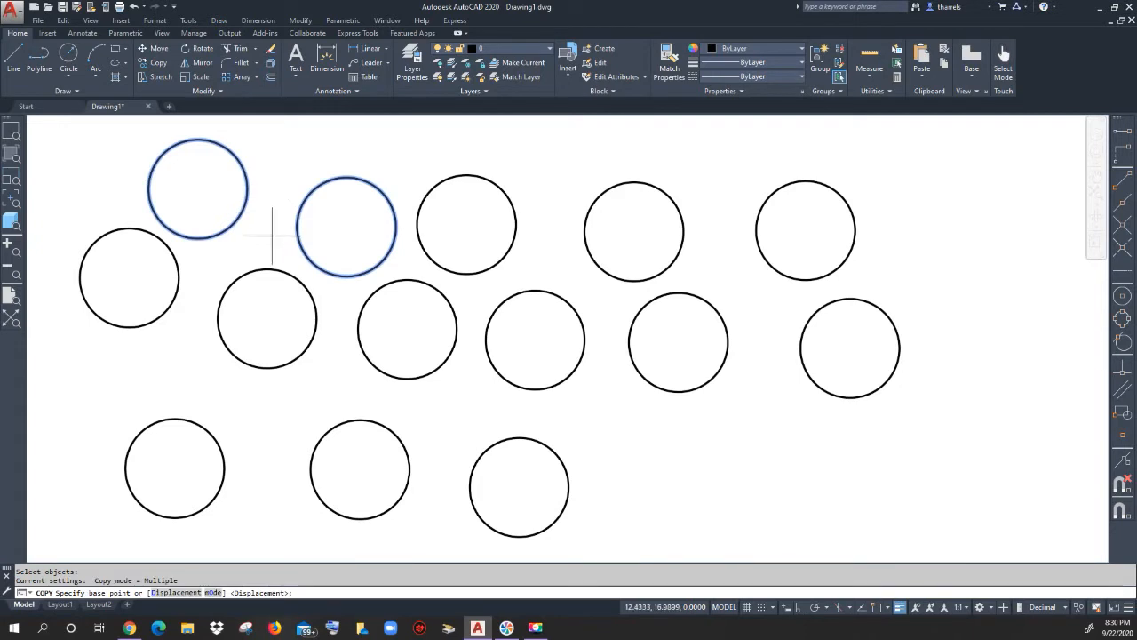
left_click(274, 185)
left_click(669, 163)
left_click(794, 285)
left_click(862, 410)
left_click(628, 473)
left_click(575, 366)
left_click(429, 405)
left_click(383, 303)
left_click(290, 358)
left_click(261, 269)
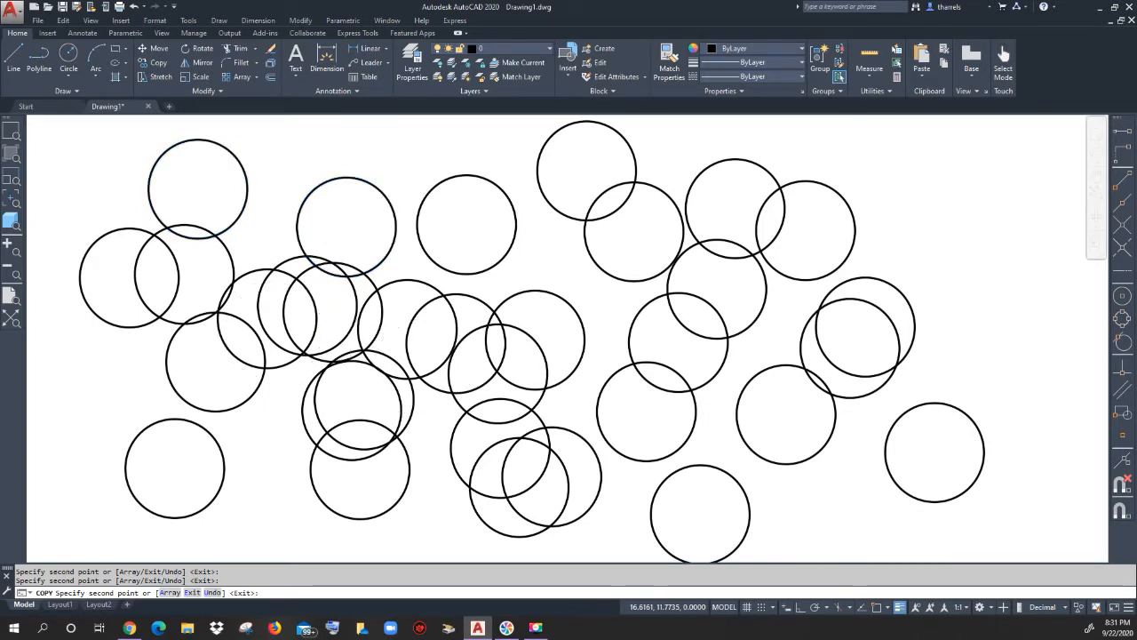
key("Escape")
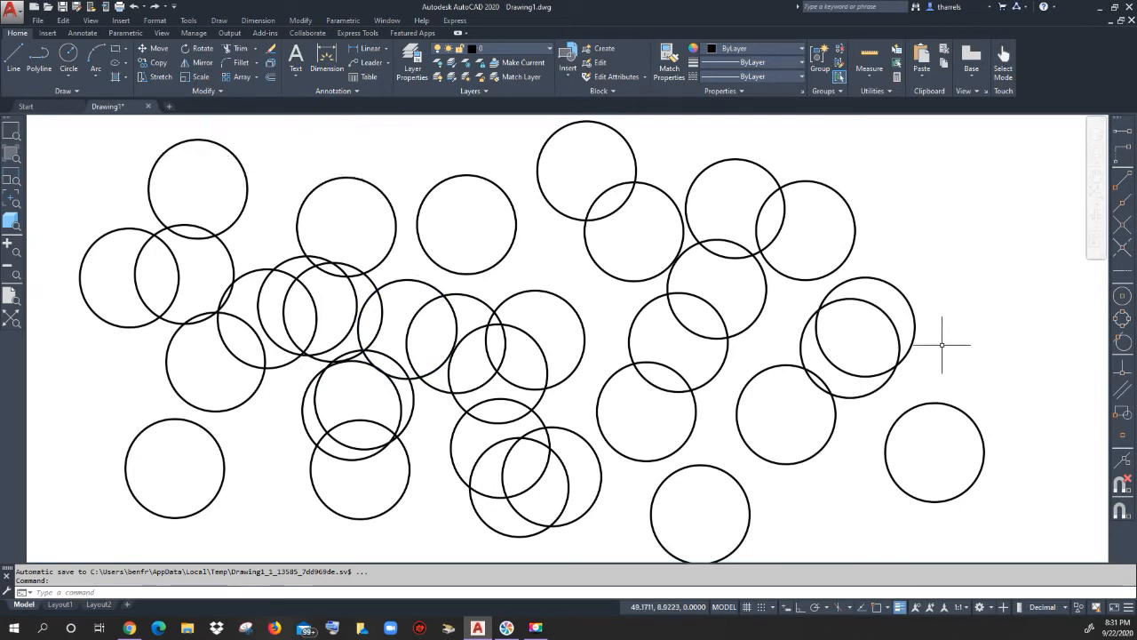
Erase all the circles, selecting them with a window around the upper-left ones and a crossing window over the rest.
left_click(271, 50)
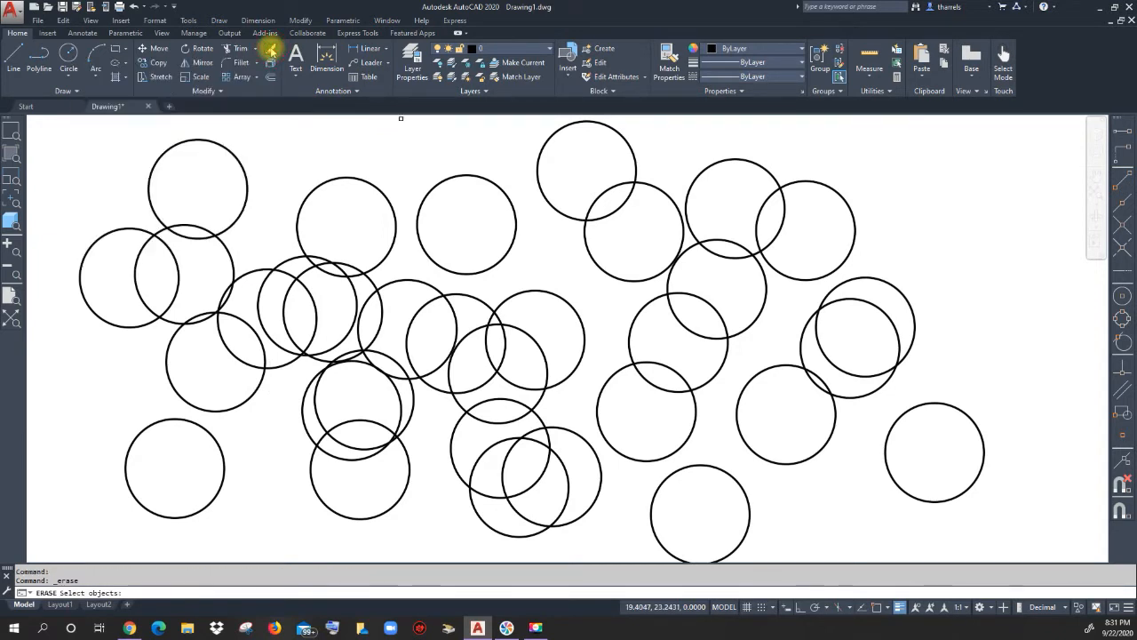
left_click(38, 129)
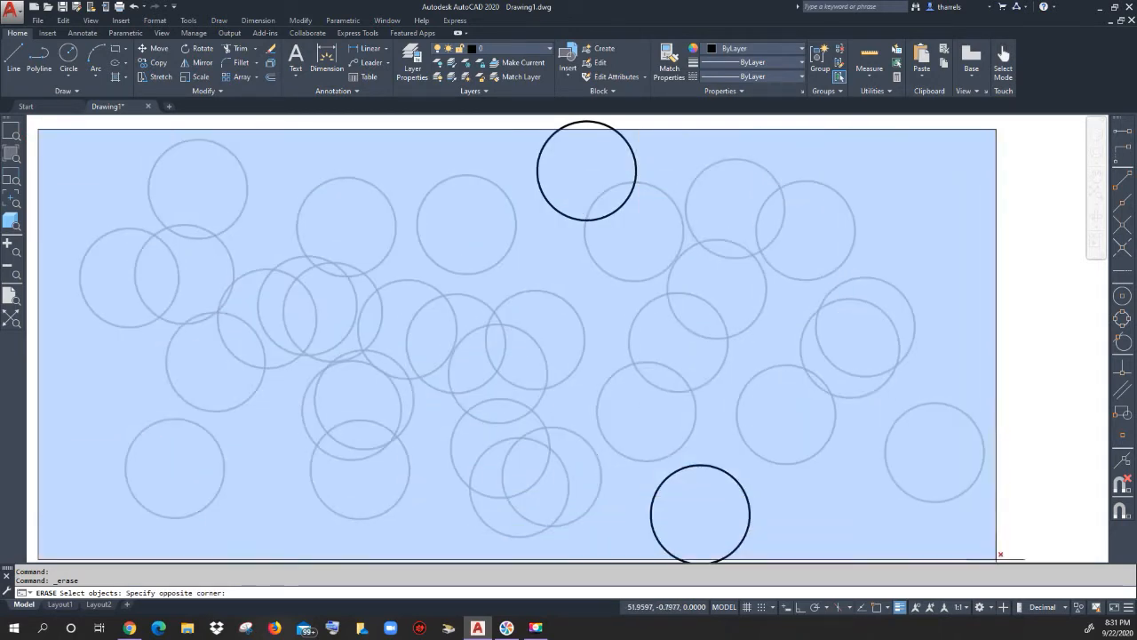
left_click(481, 351)
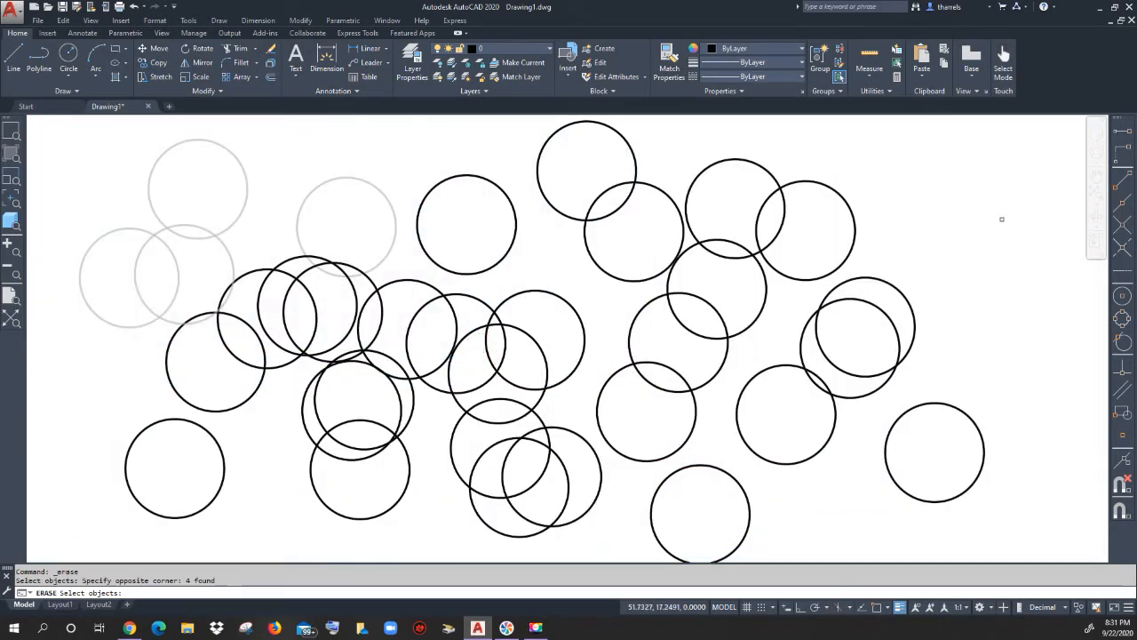
left_click(992, 172)
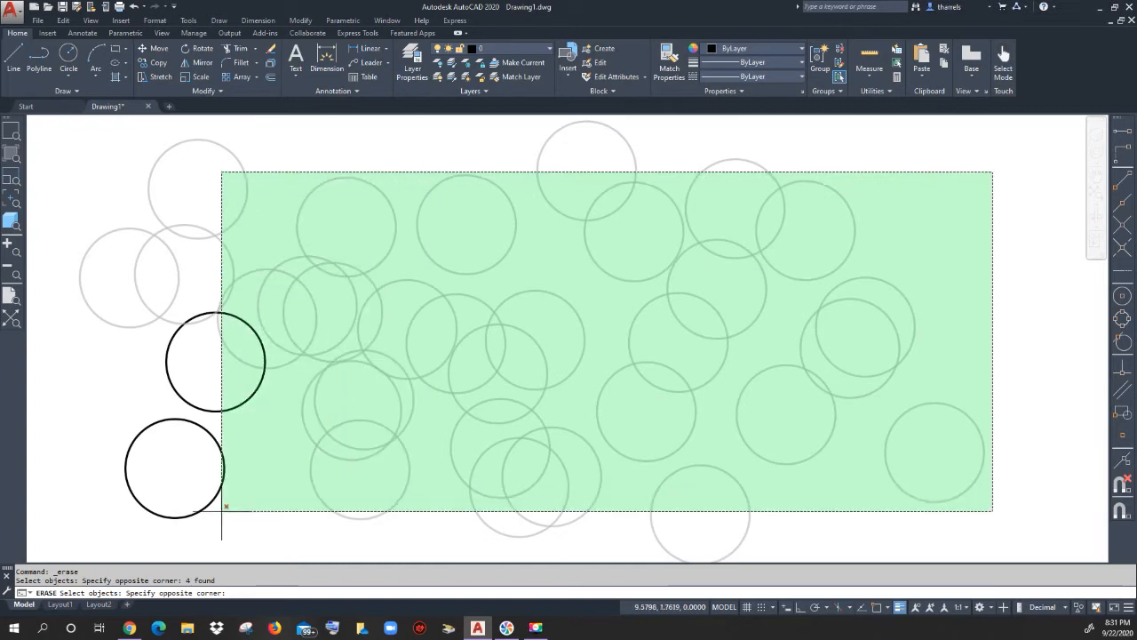
left_click(173, 510)
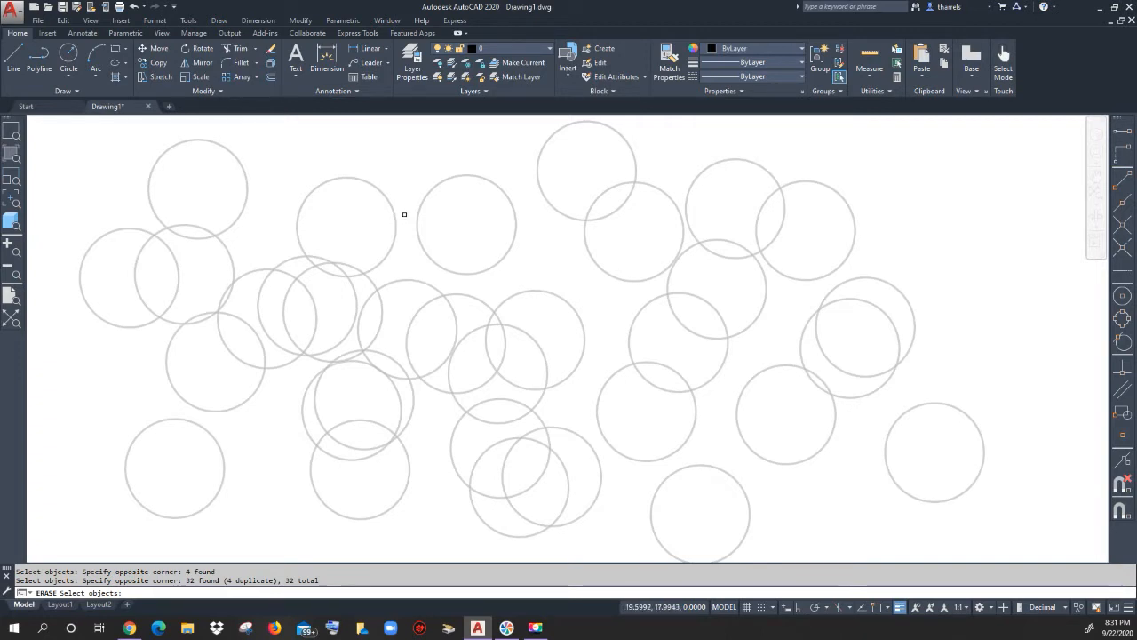
key("Return")
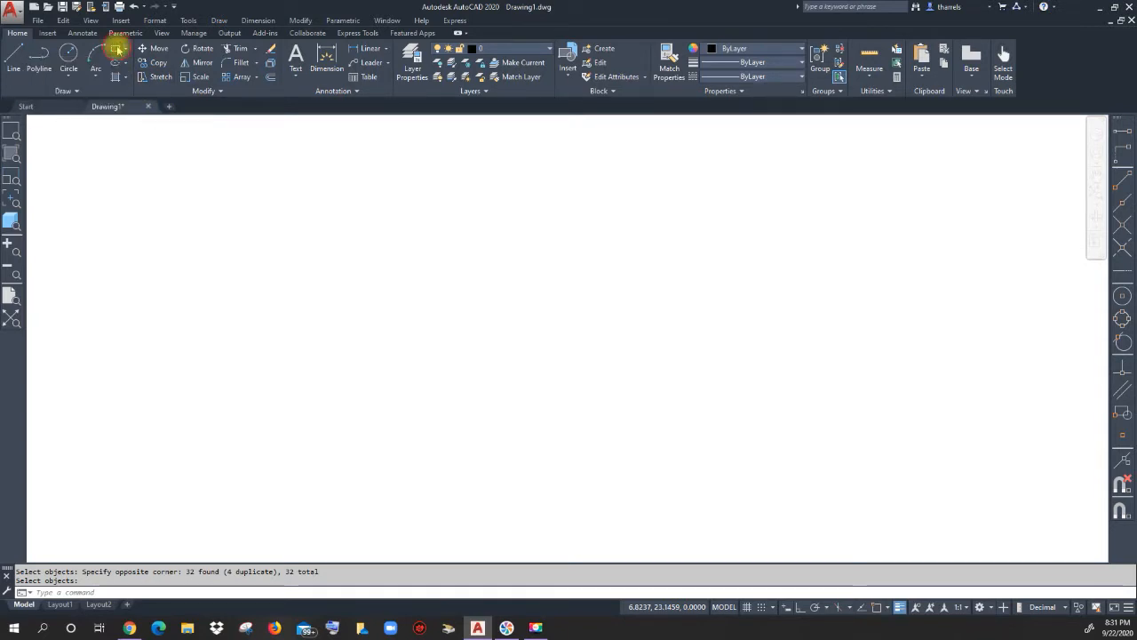
Draw a horizontal rectangle left of the drawing's middle, with its lower-right corner at about 29, 7.6.
left_click(305, 291)
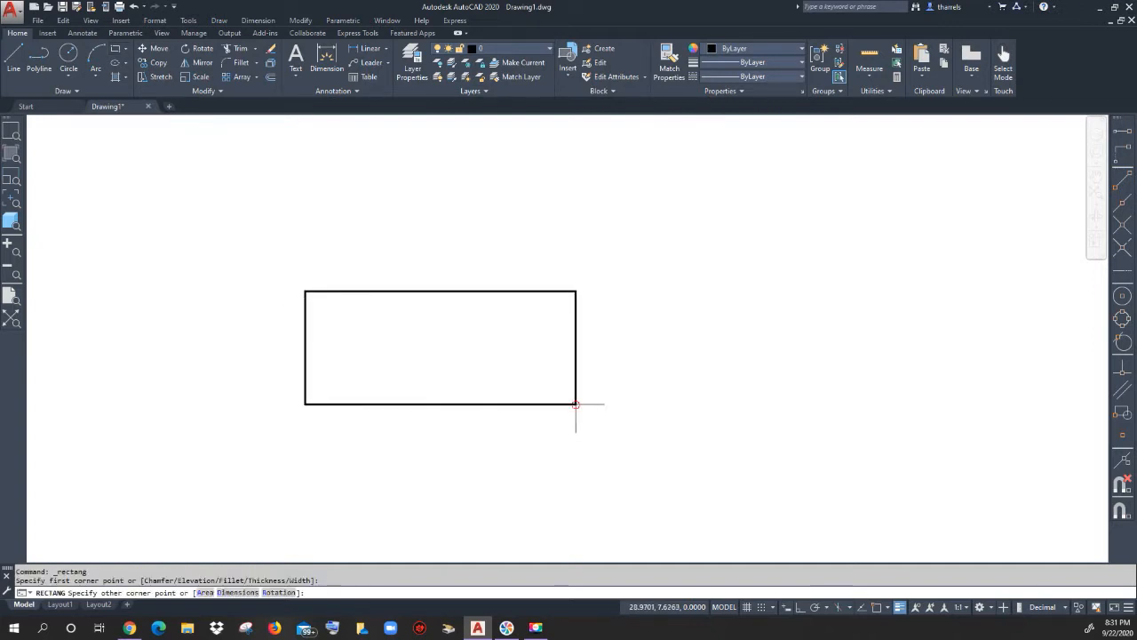
left_click(576, 404)
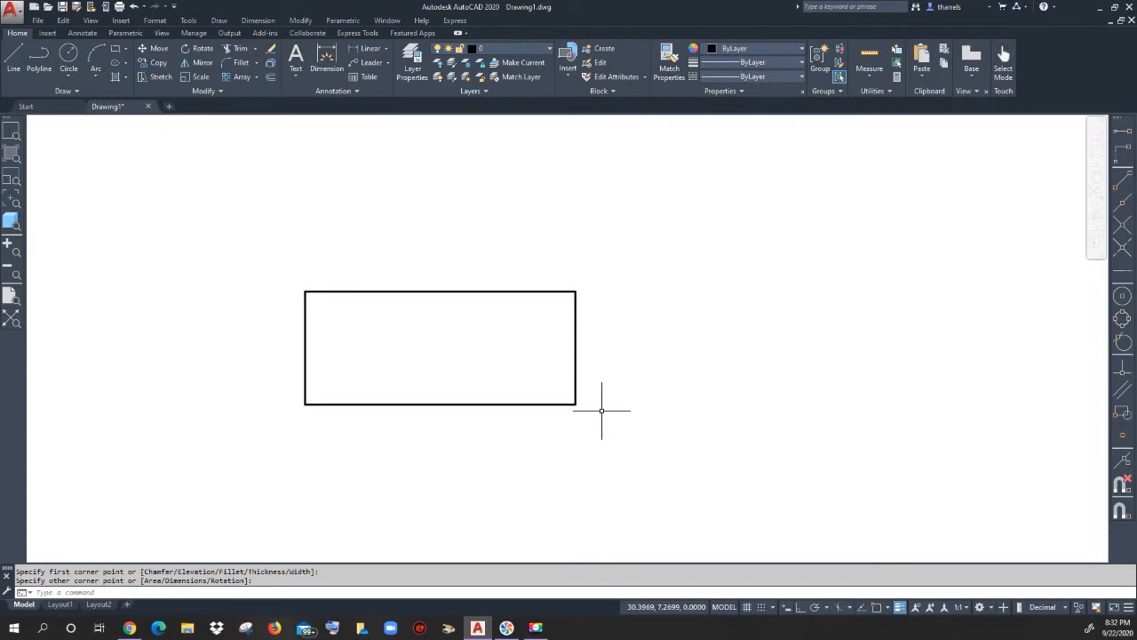
Stretch the rectangle's right end diagonally up and to the right, selecting both right-hand corners with a crossing window.
left_click(152, 78)
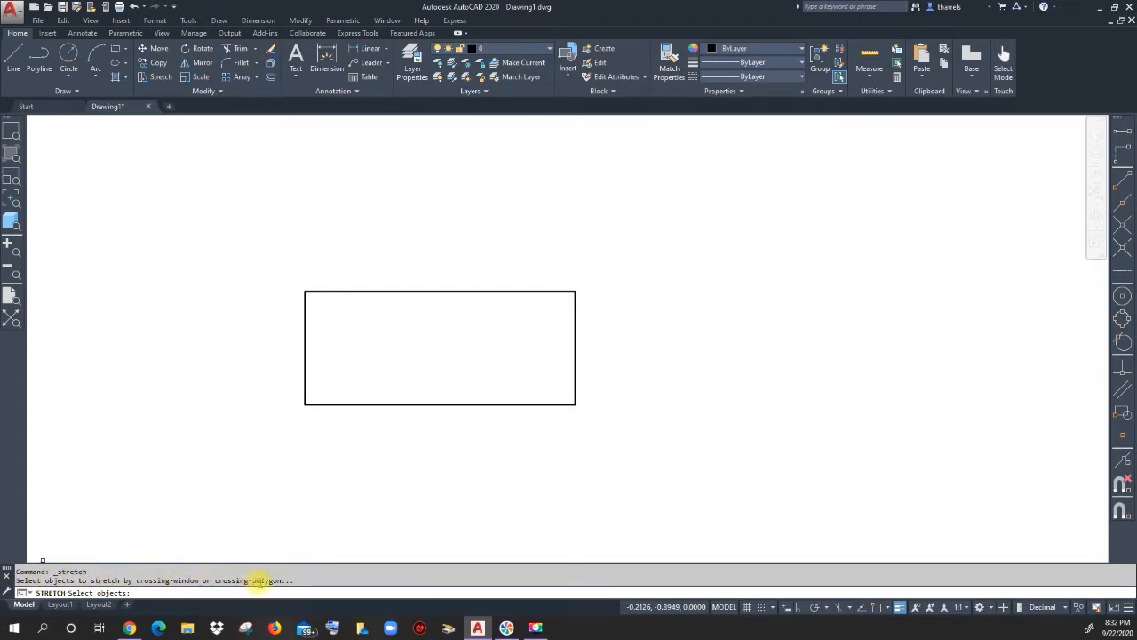
left_click(680, 224)
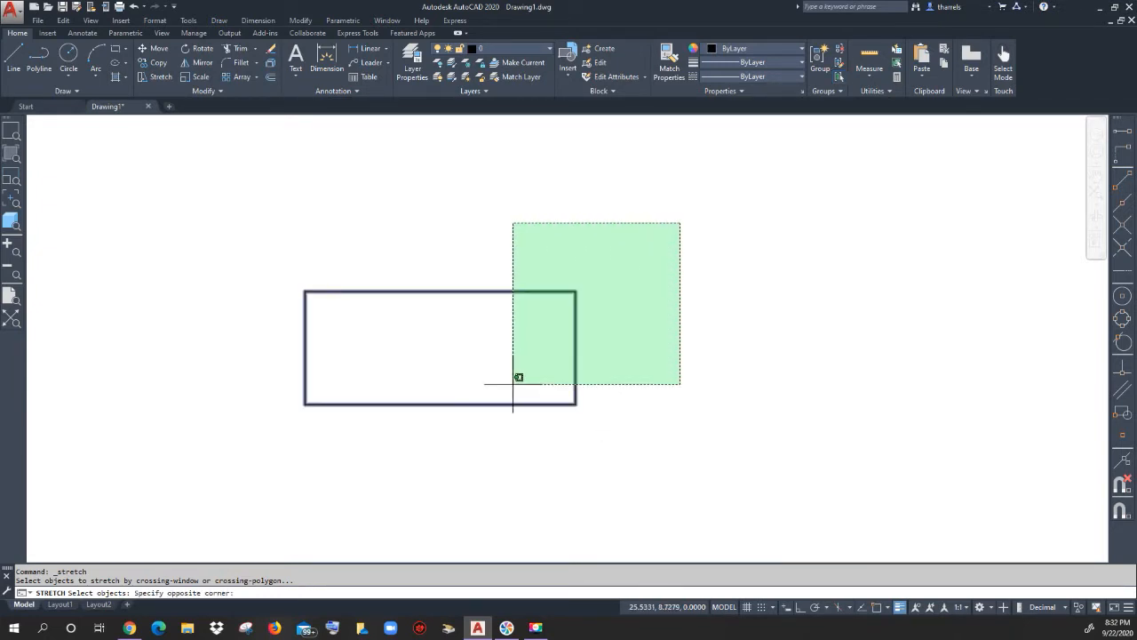
left_click(464, 453)
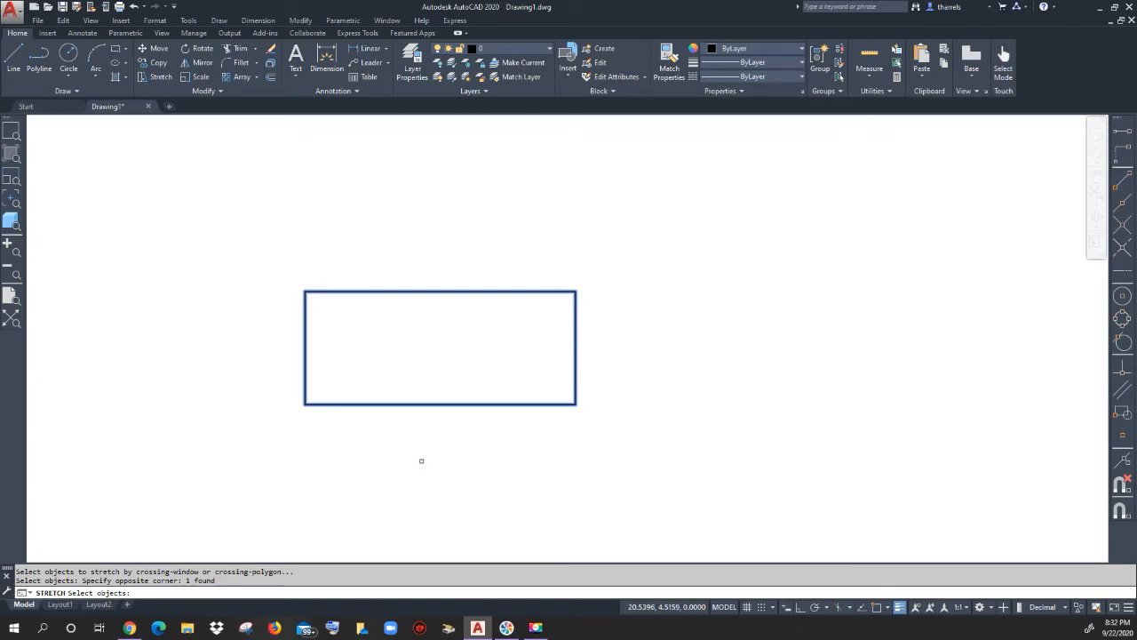
key("Return")
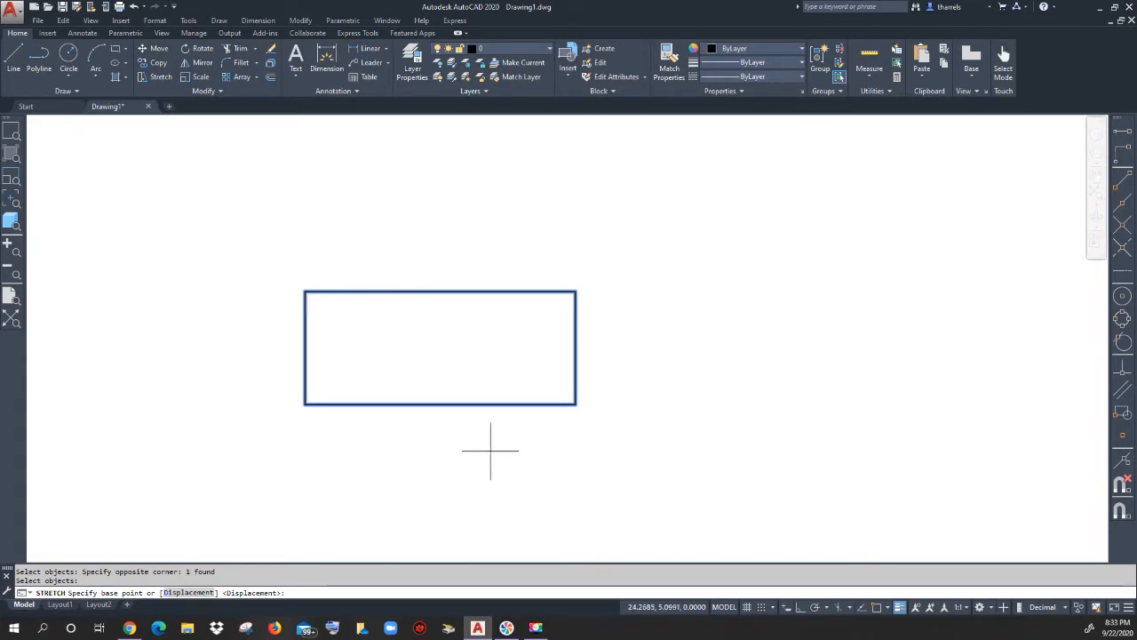
left_click(542, 348)
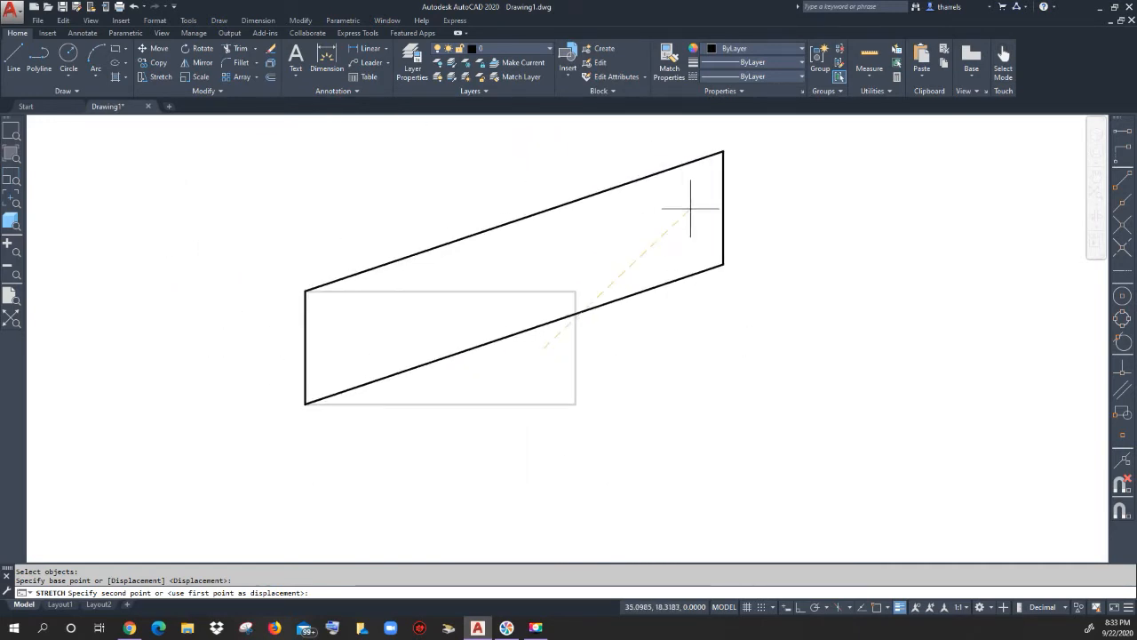
left_click(748, 216)
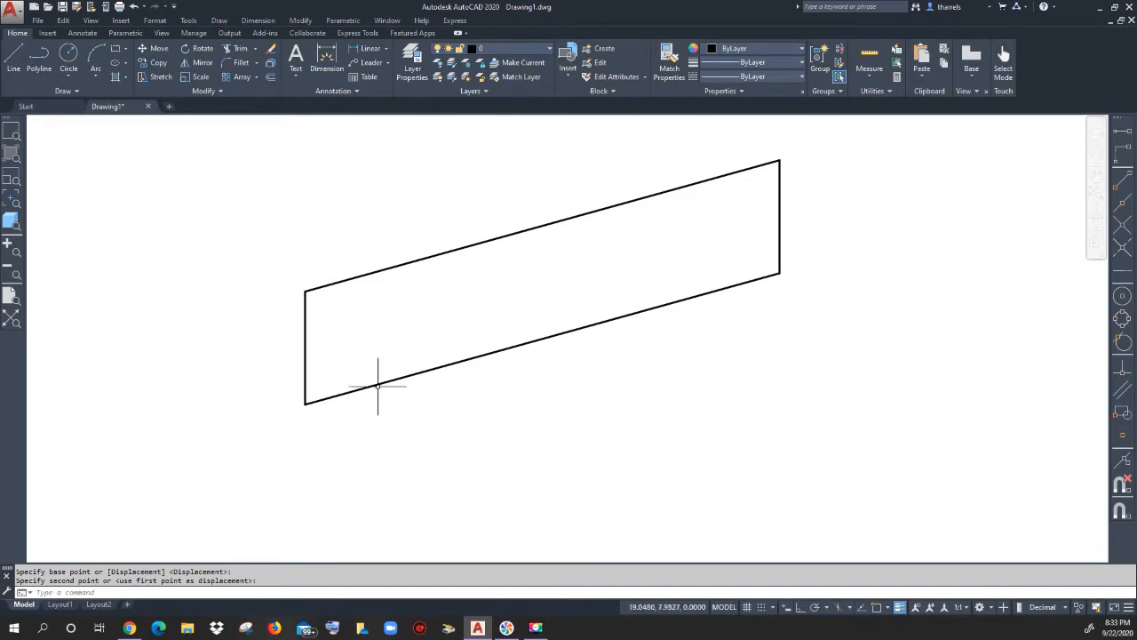
Erase the stretched parallelogram.
left_click(273, 51)
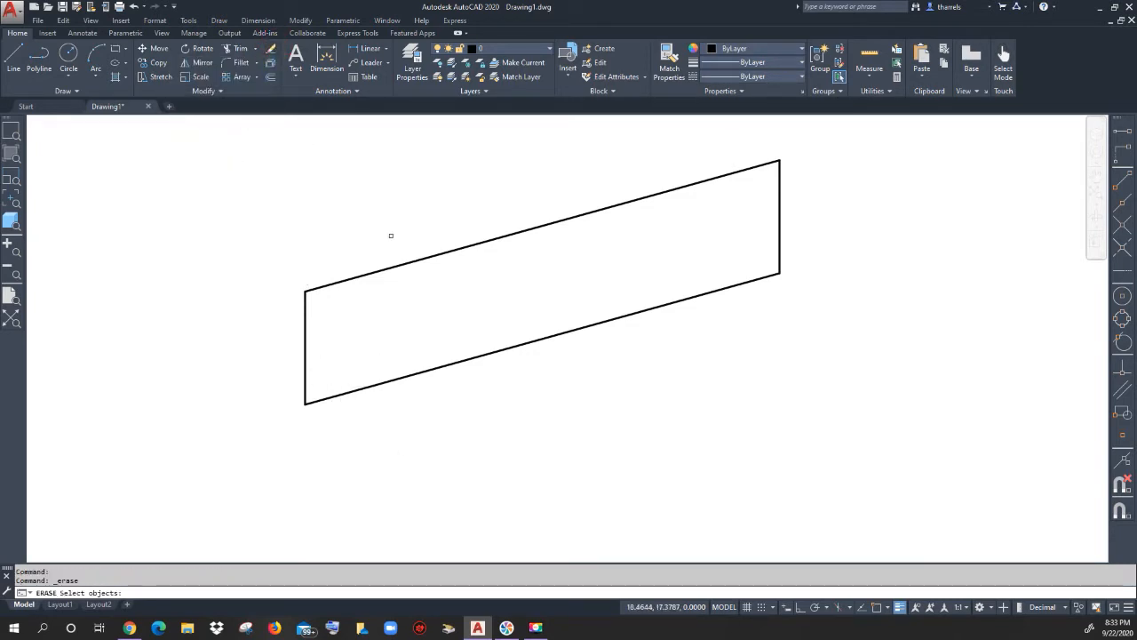
left_click(411, 259)
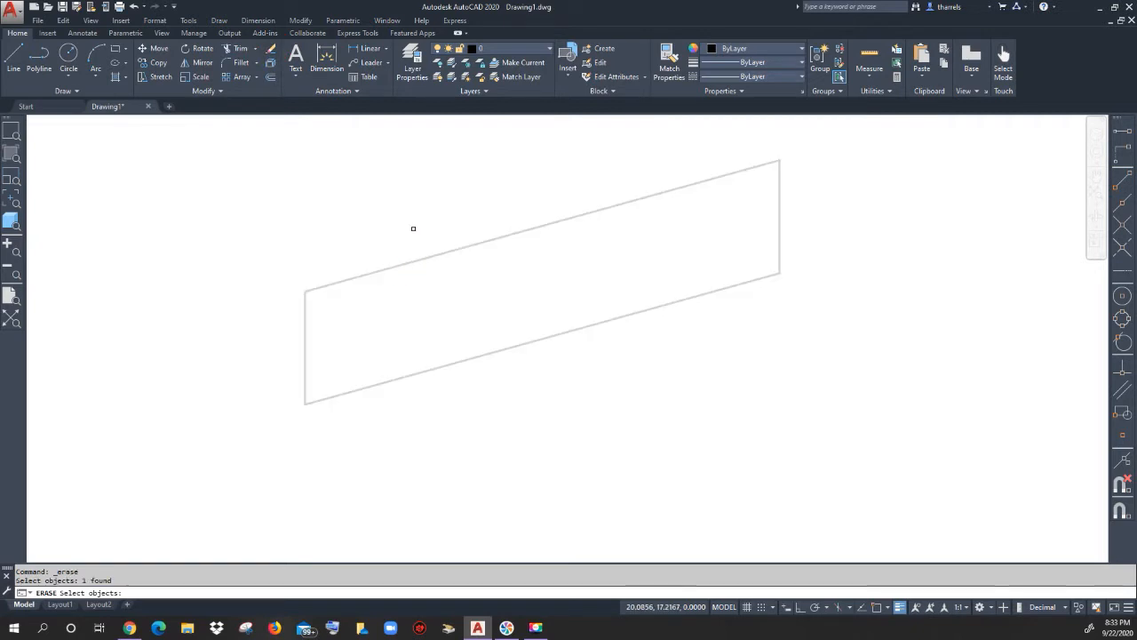
key("Return")
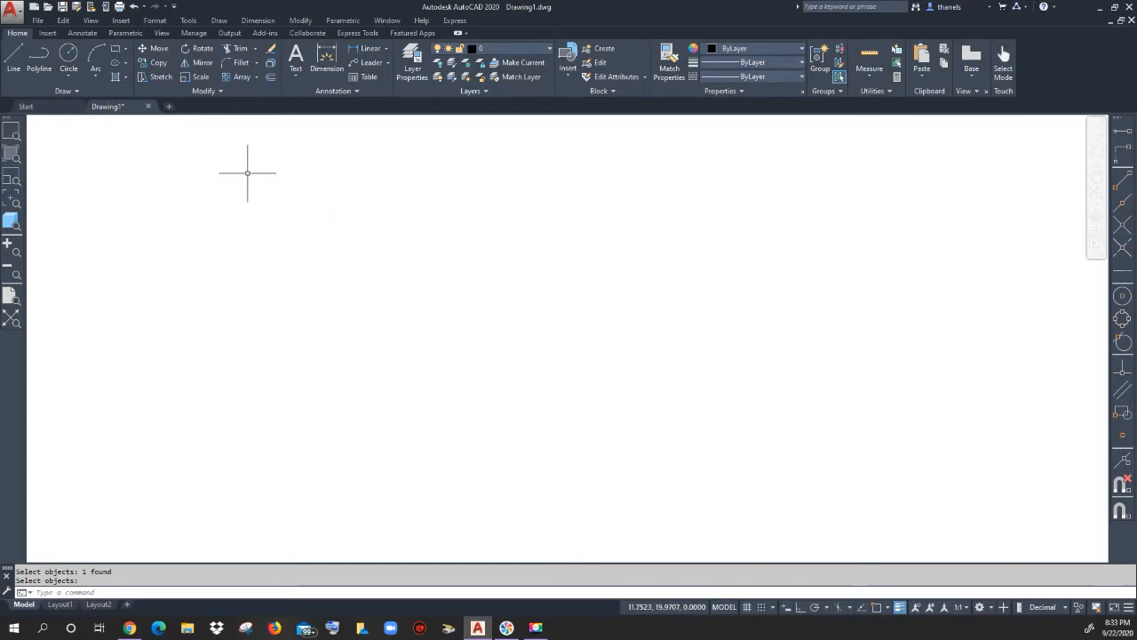
Draw a smaller horizontal rectangle near the middle of the drawing.
left_click(116, 50)
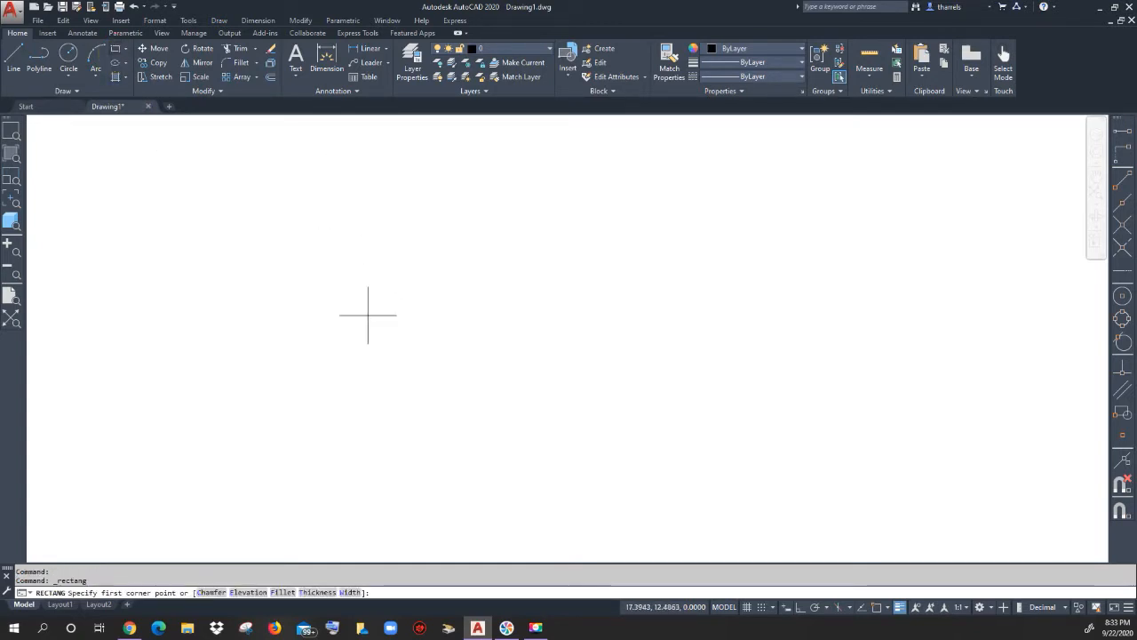
left_click(429, 304)
left_click(575, 367)
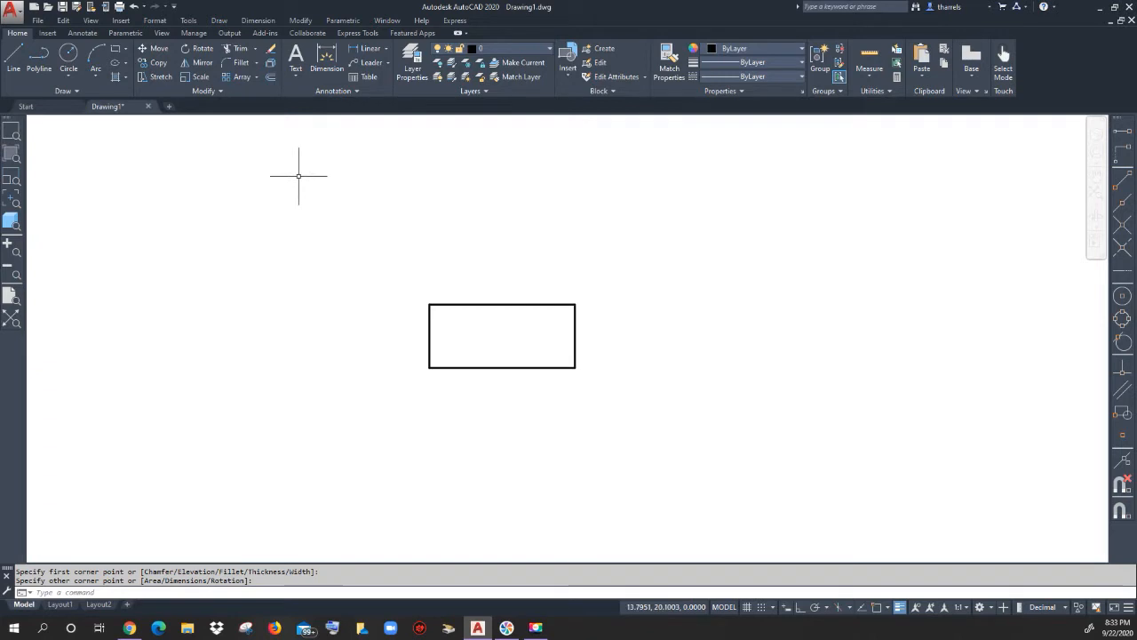
Rotate the small rectangle about 6 degrees counterclockwise around a base point near its centre.
left_click(202, 50)
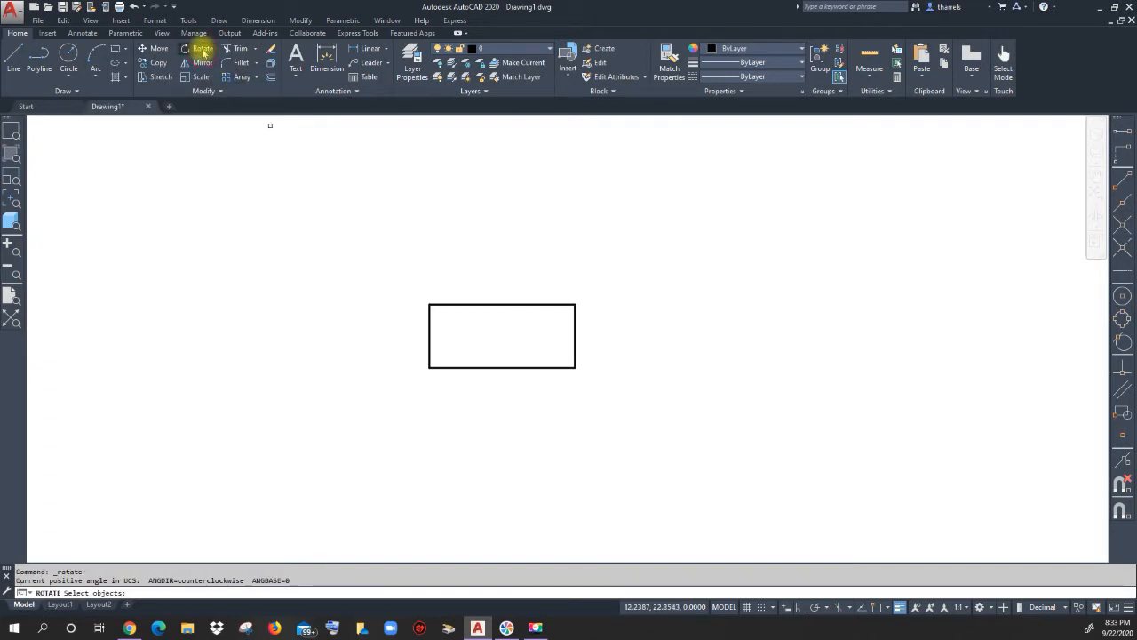
left_click(554, 275)
left_click(426, 407)
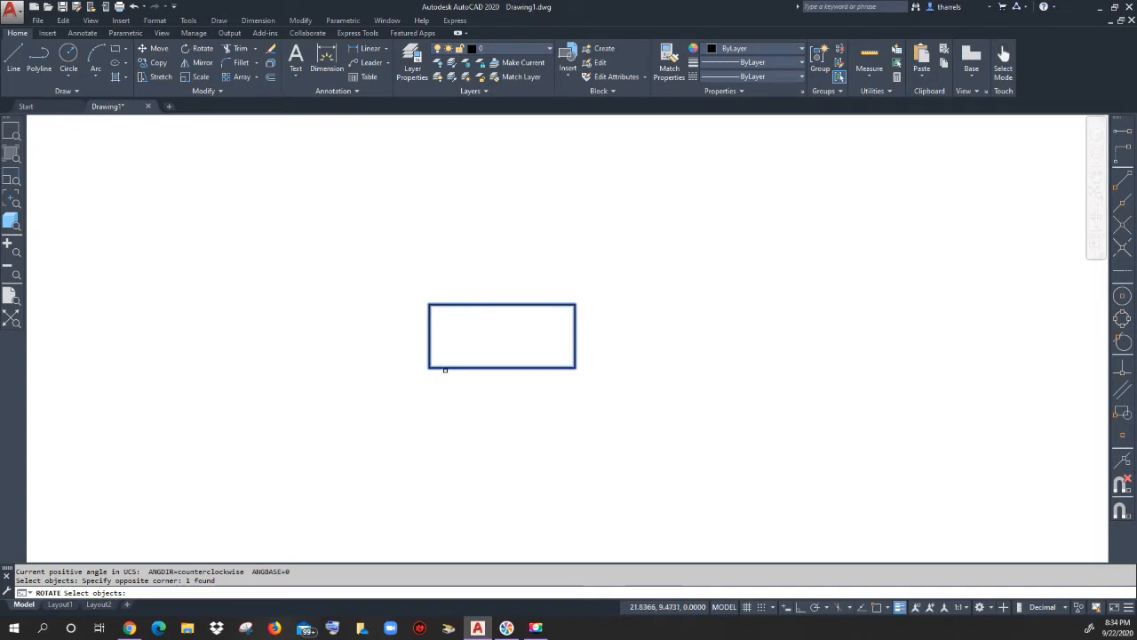
key("Return")
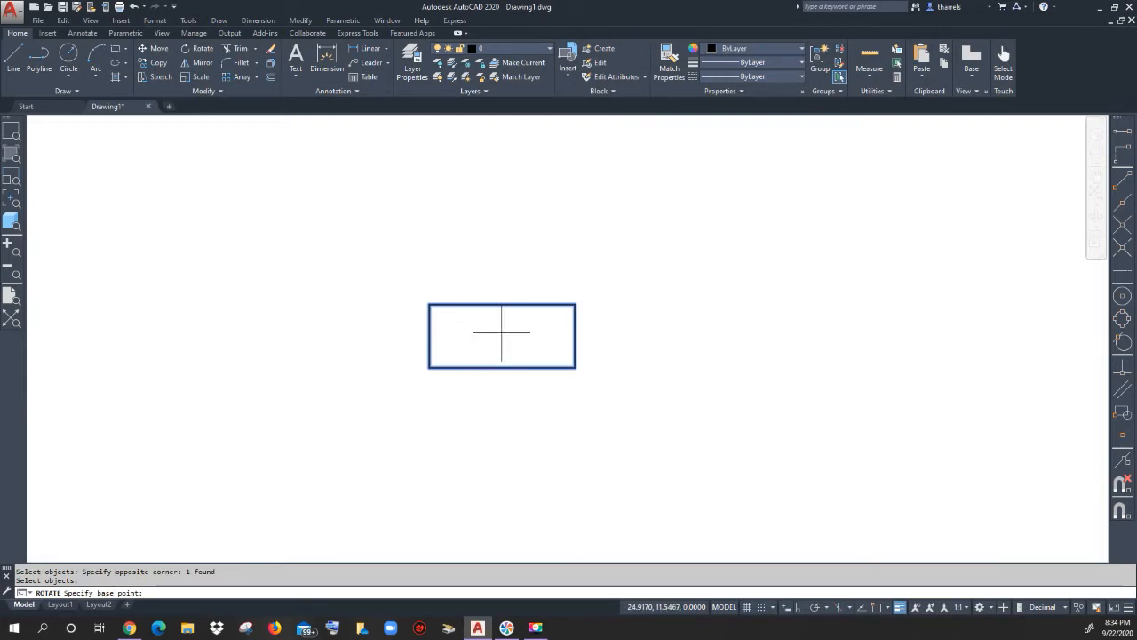
left_click(501, 333)
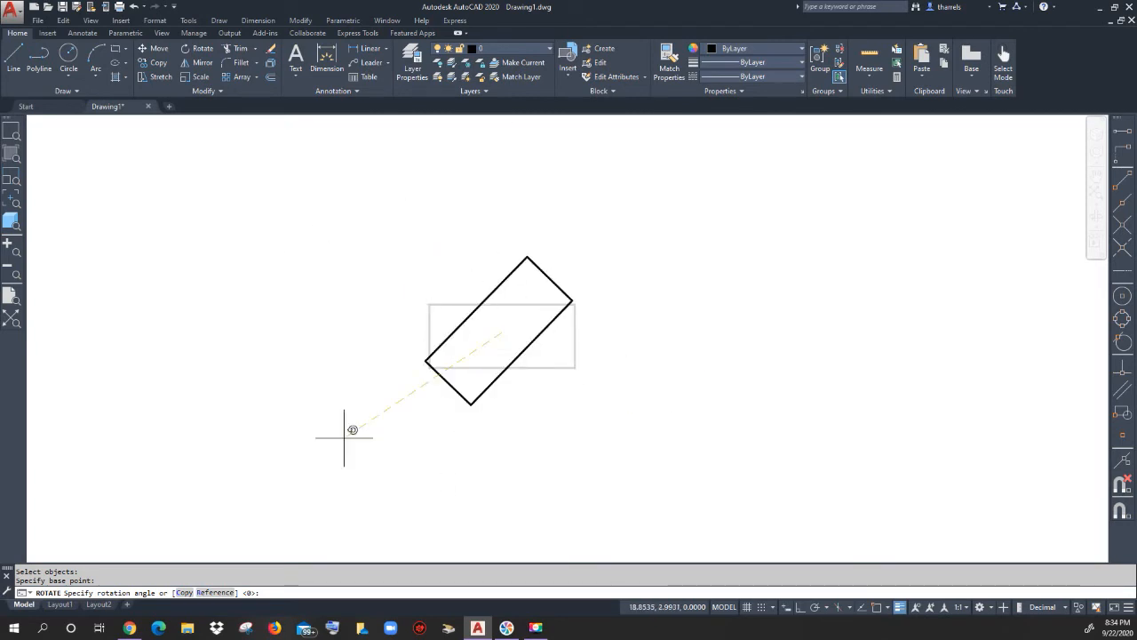
left_click(689, 310)
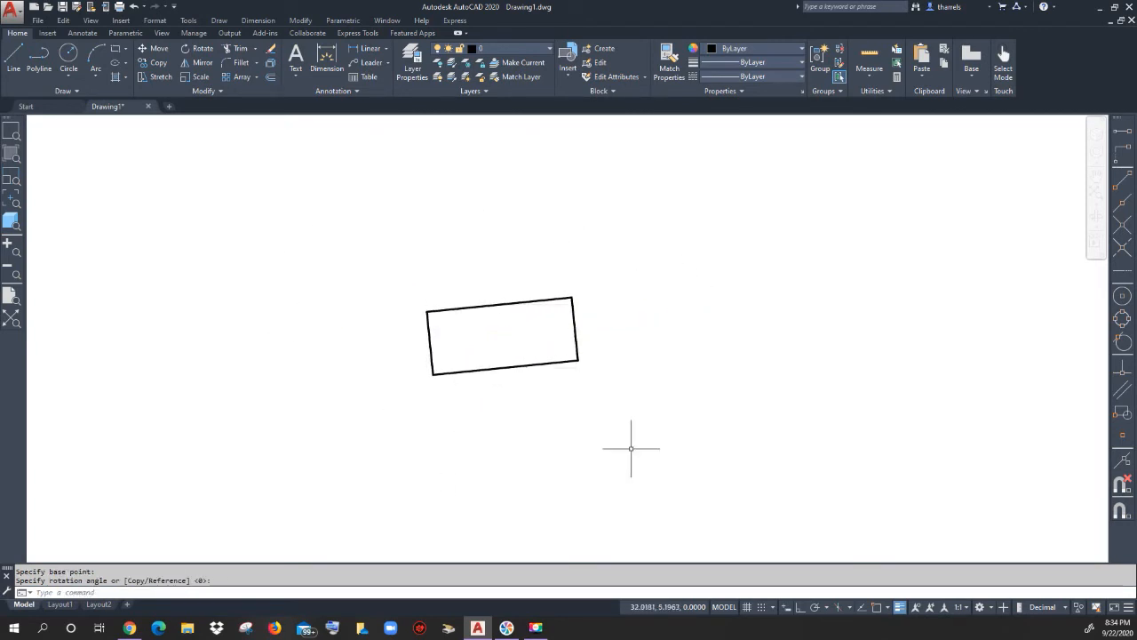
Rotate the rectangle about 233 degrees around its upper-left corner so it slopes down and to the left.
left_click(197, 51)
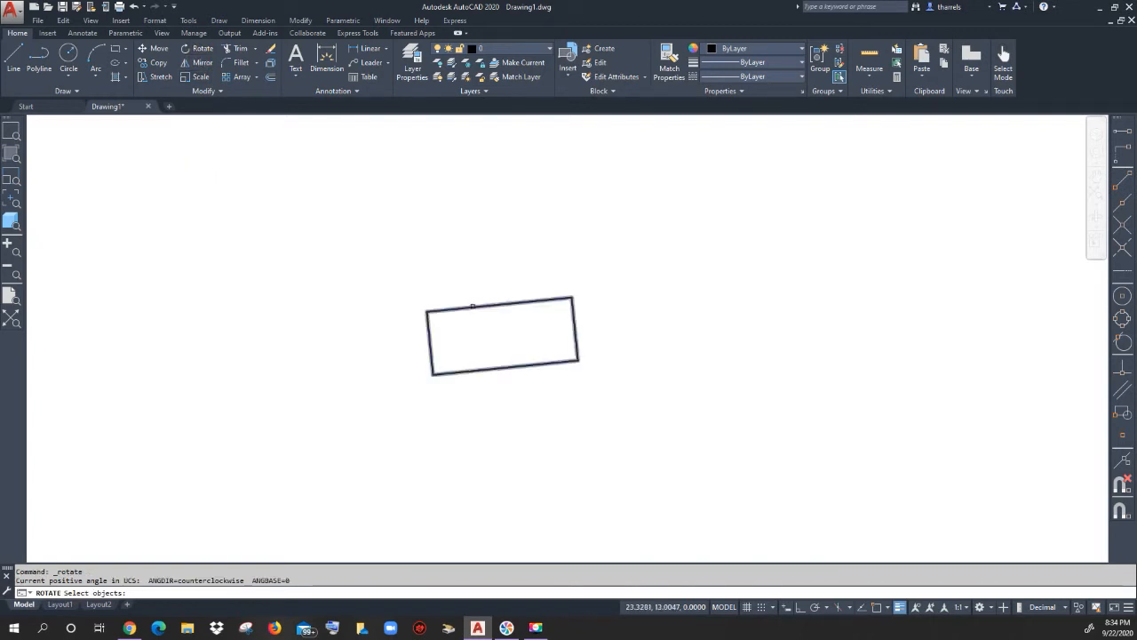
left_click(472, 307)
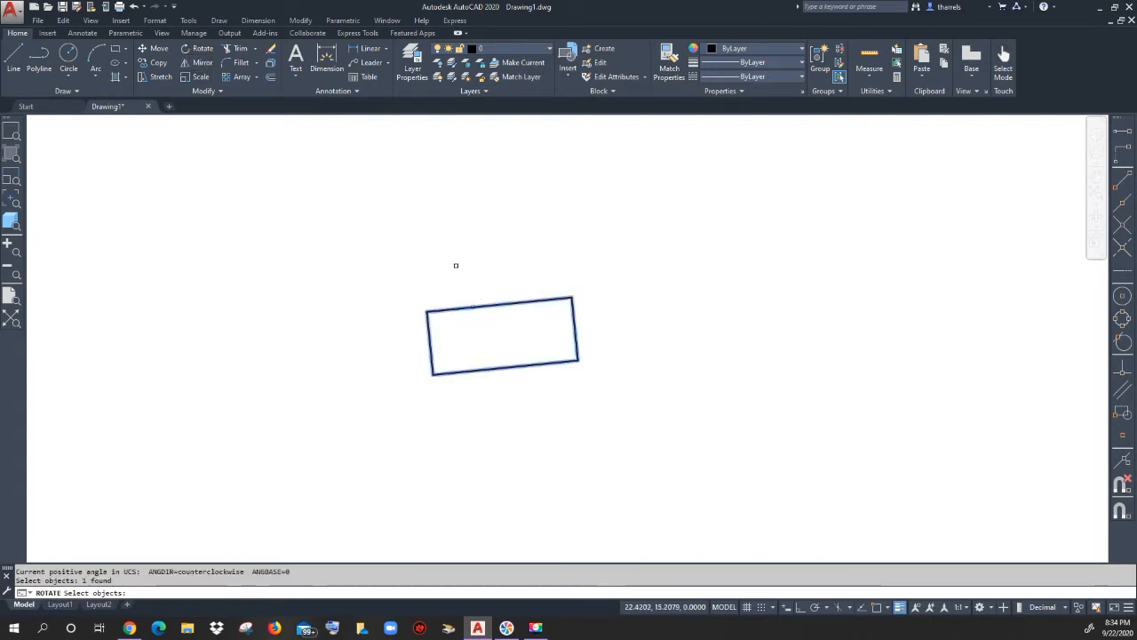
key("Return")
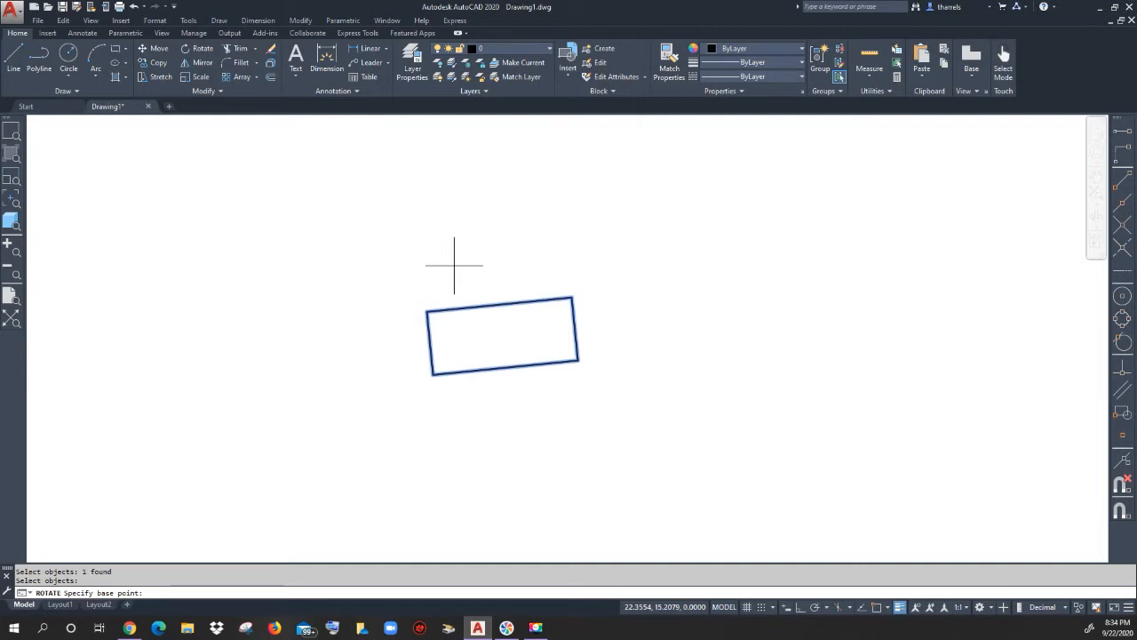
left_click(427, 311)
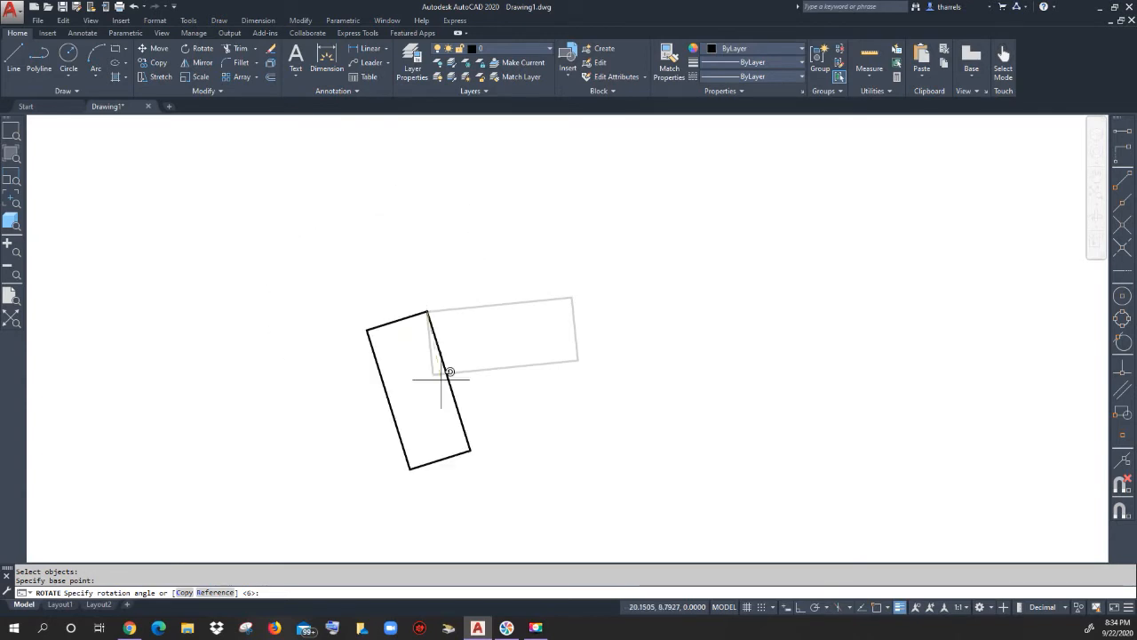
left_click(363, 394)
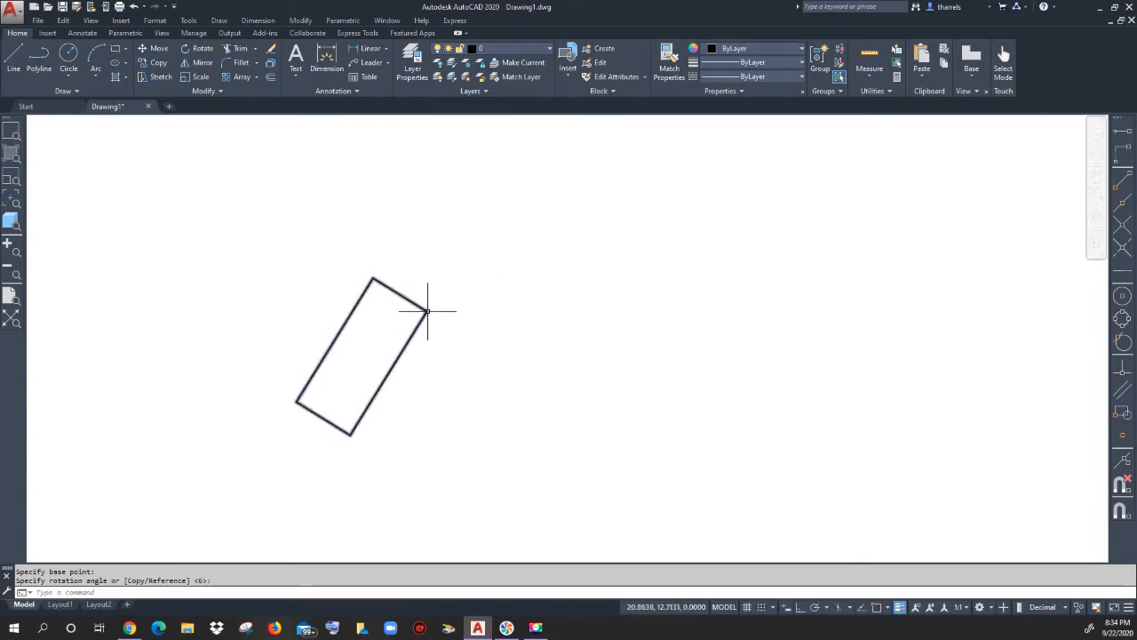
Draw a second horizontal rectangle right of the rotated one, with its upper-left corner at about 28.2, 14.5.
left_click(116, 49)
left_click(561, 279)
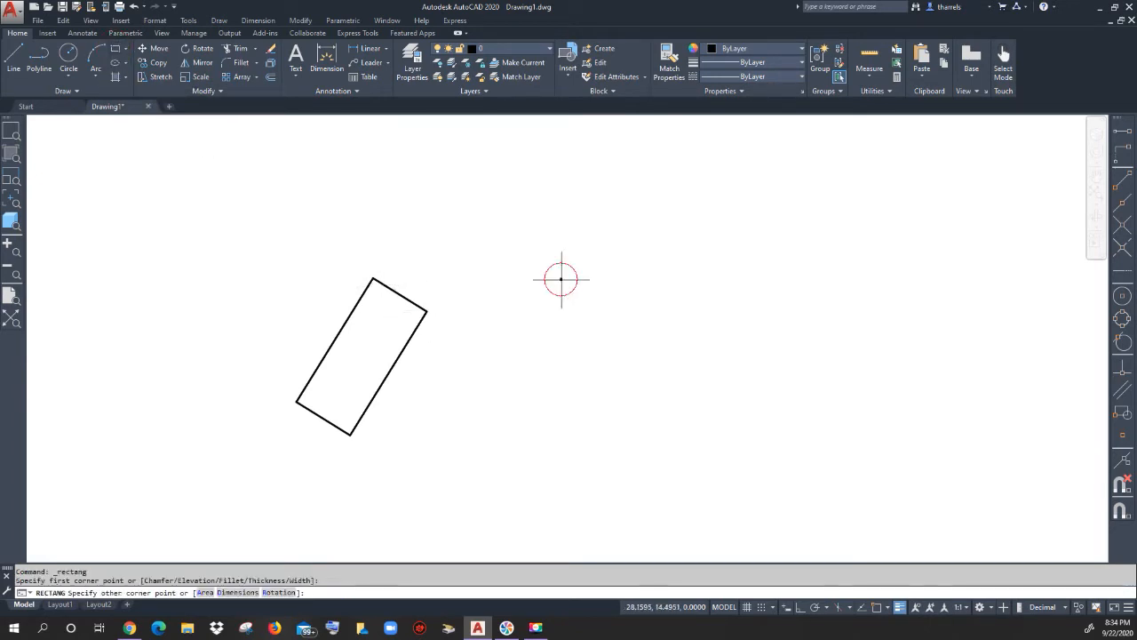
left_click(699, 334)
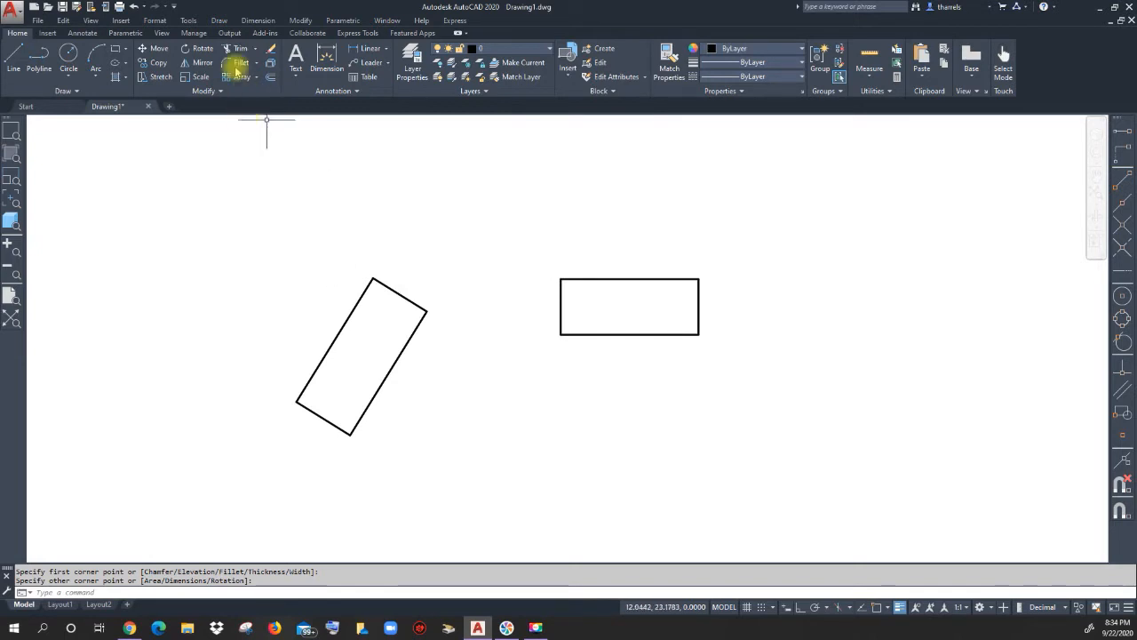
Rotate the second rectangle by 45 degrees around its lower-left corner.
left_click(202, 53)
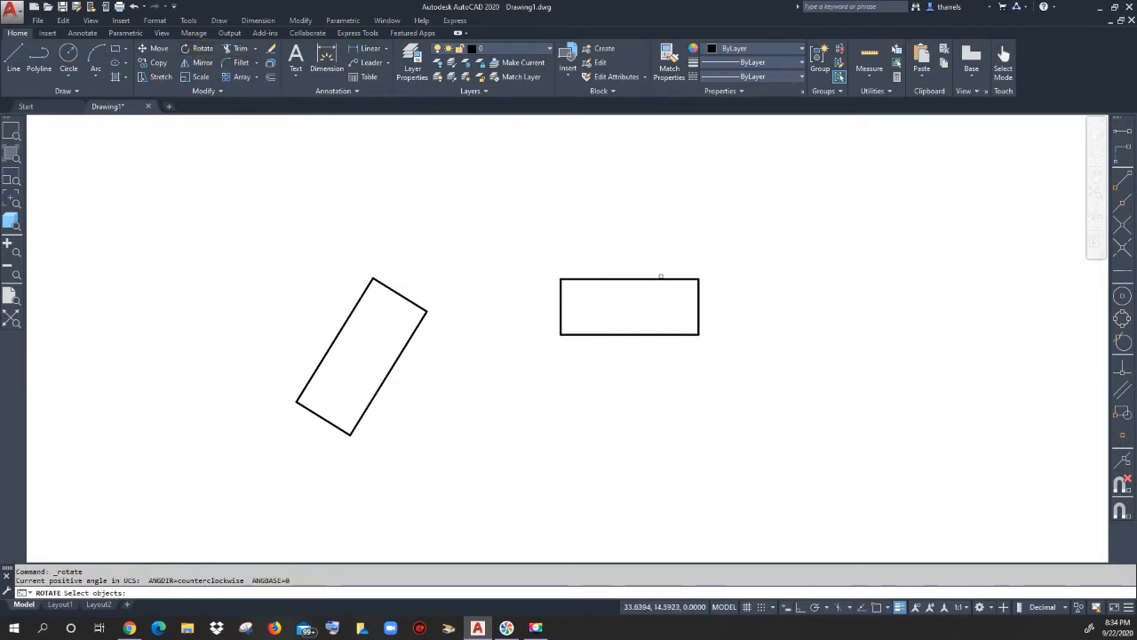
left_click(660, 279)
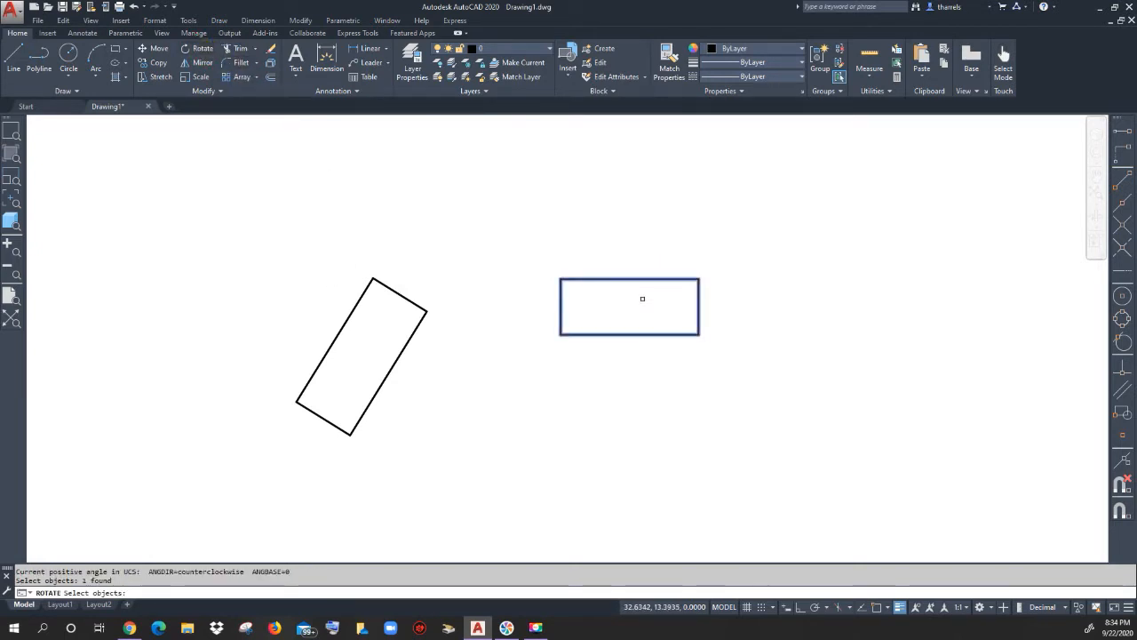
key("Return")
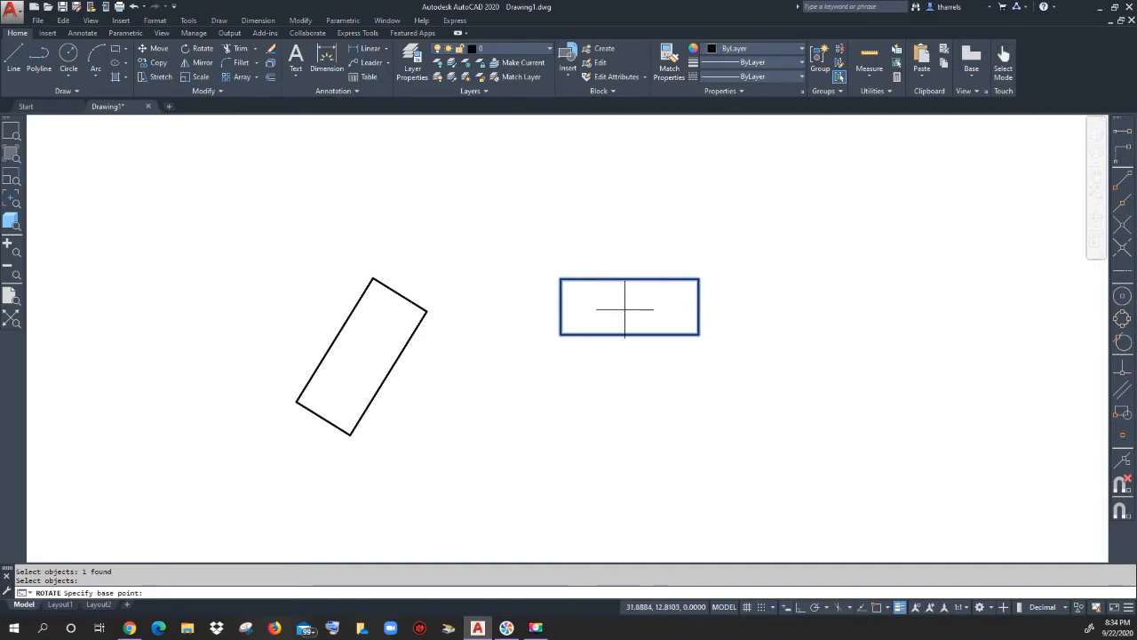
left_click(560, 335)
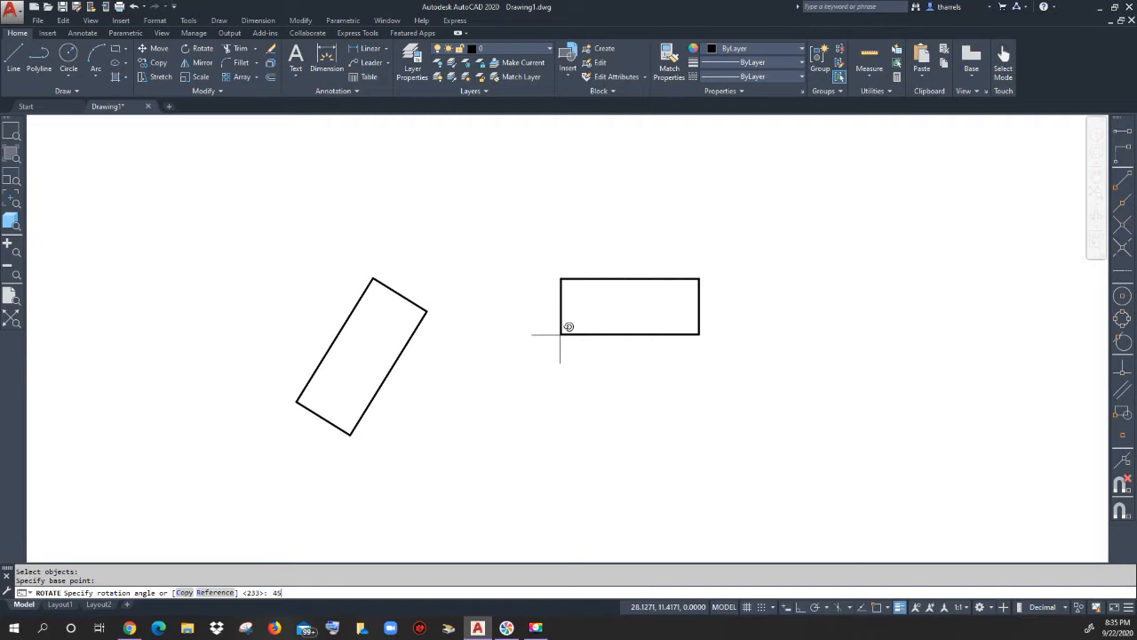
key("Return")
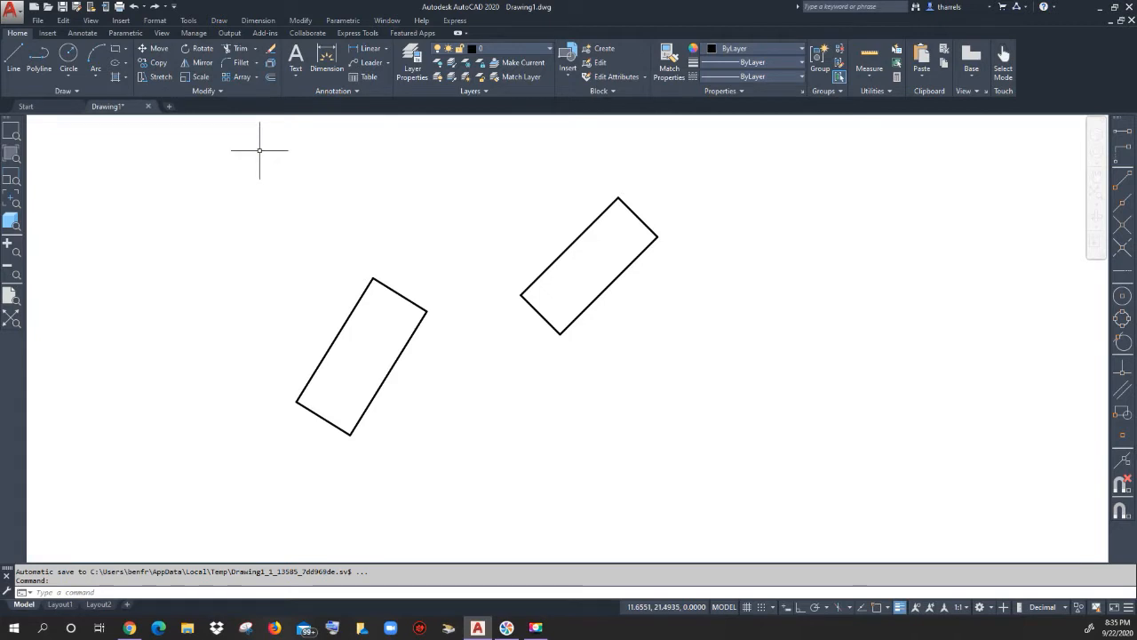
Mirror both rotated rectangles across a nearly vertical line to their right, keeping the source objects.
left_click(191, 63)
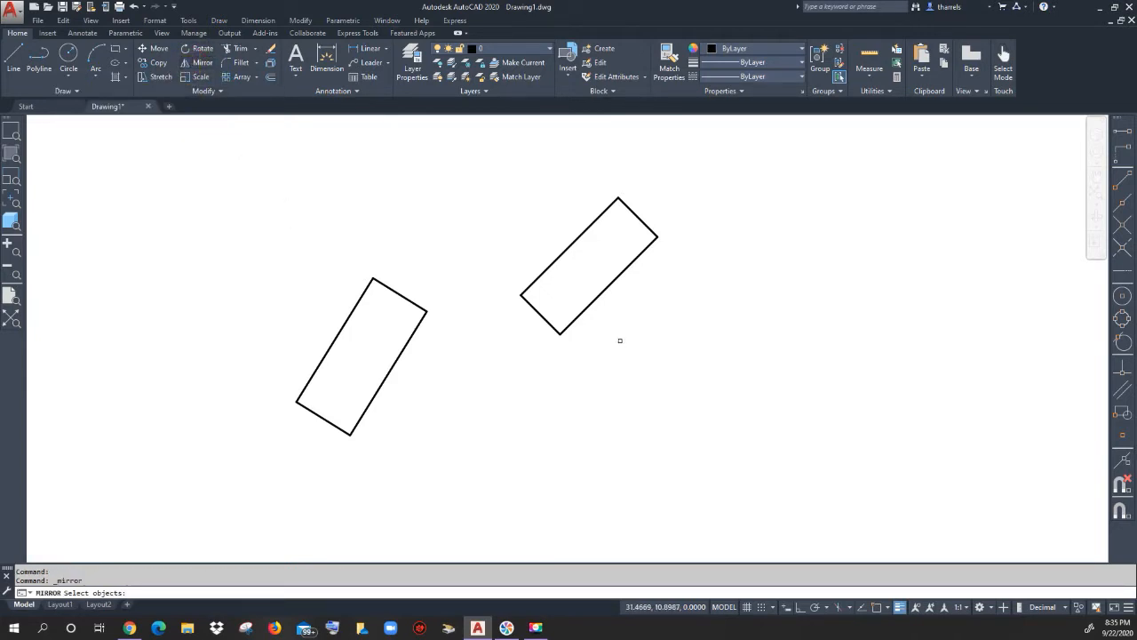
left_click(594, 299)
left_click(414, 334)
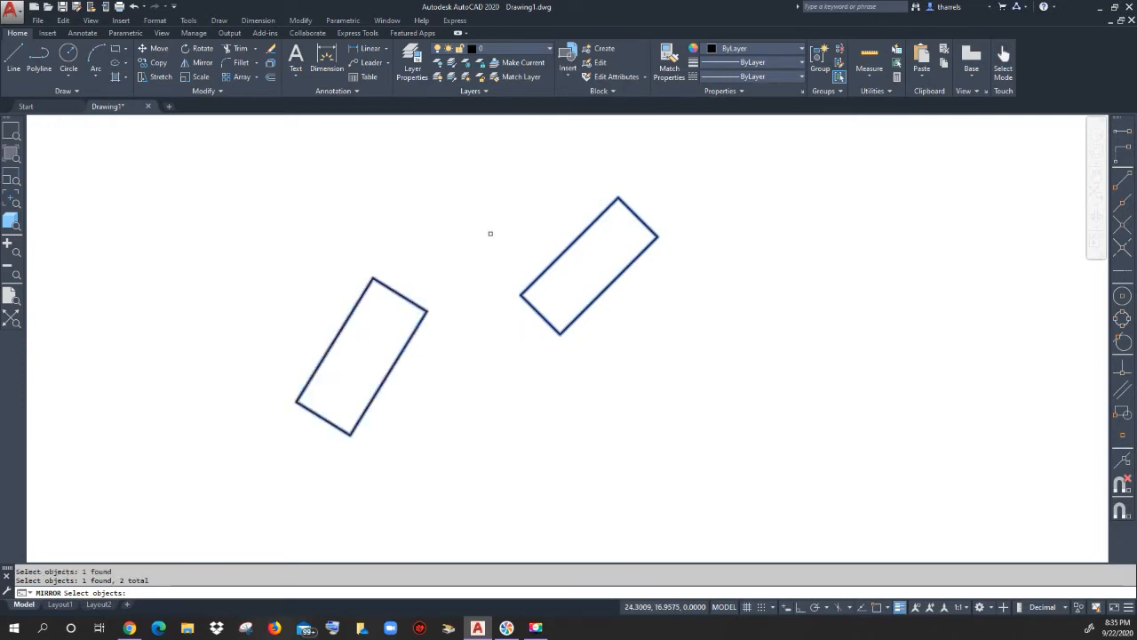
key("Return")
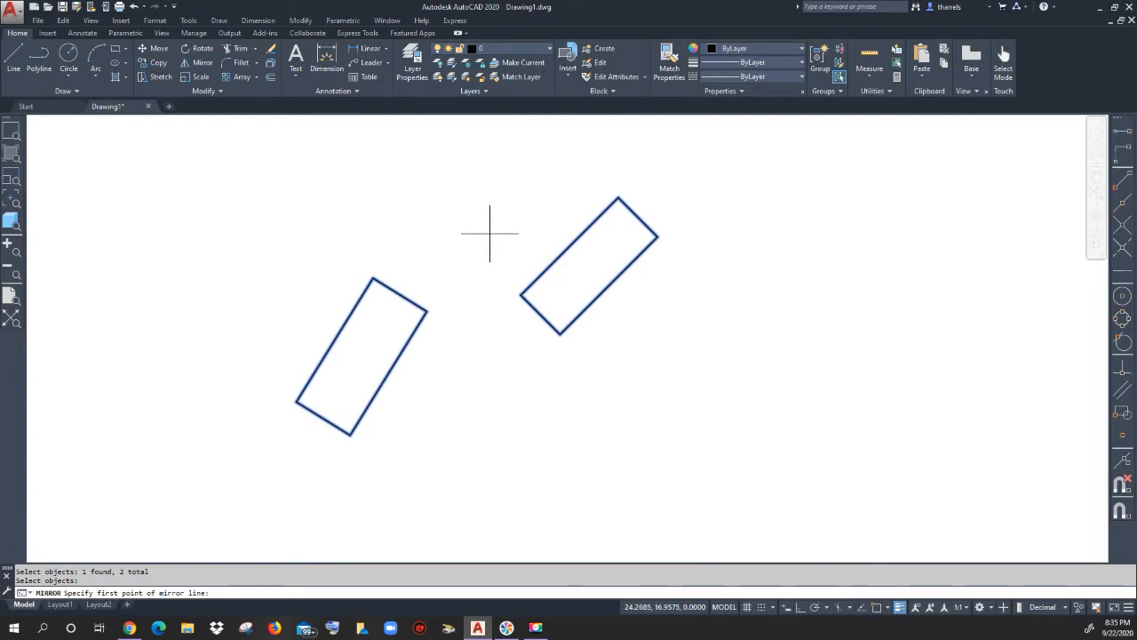
left_click(761, 154)
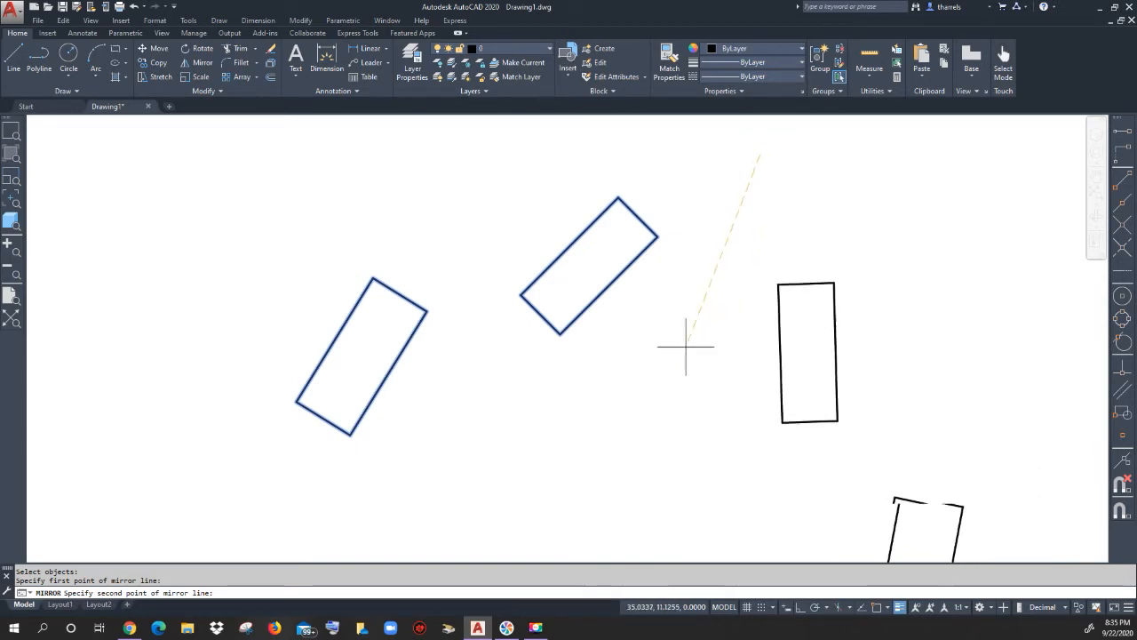
middle_click_drag(728, 382, 545, 358)
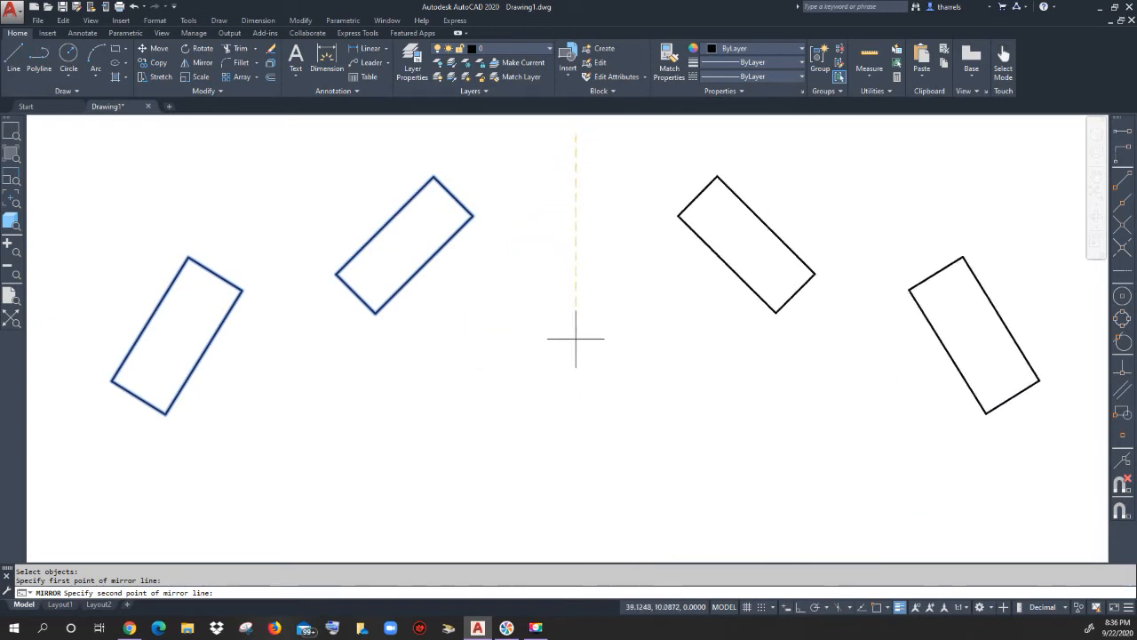
left_click(569, 393)
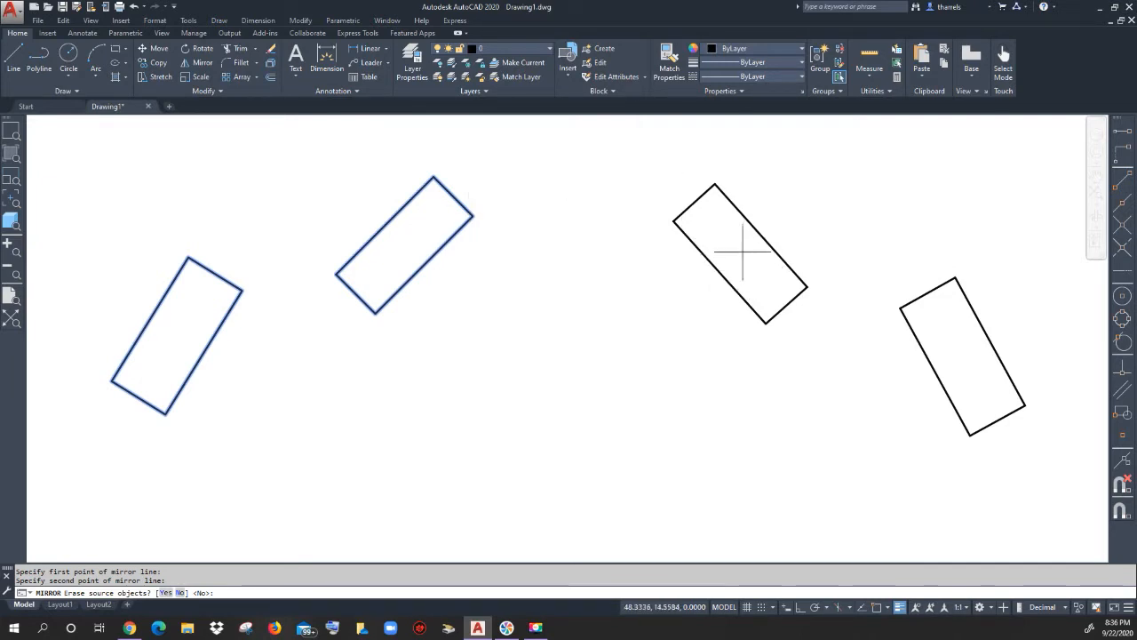
right_click(554, 304)
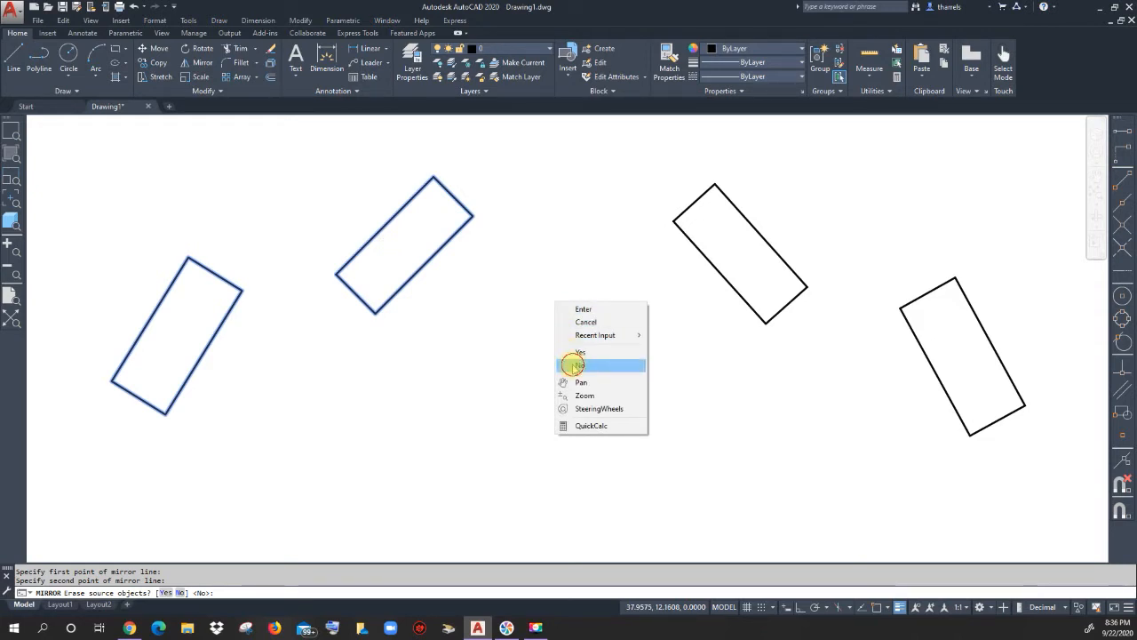
left_click(575, 366)
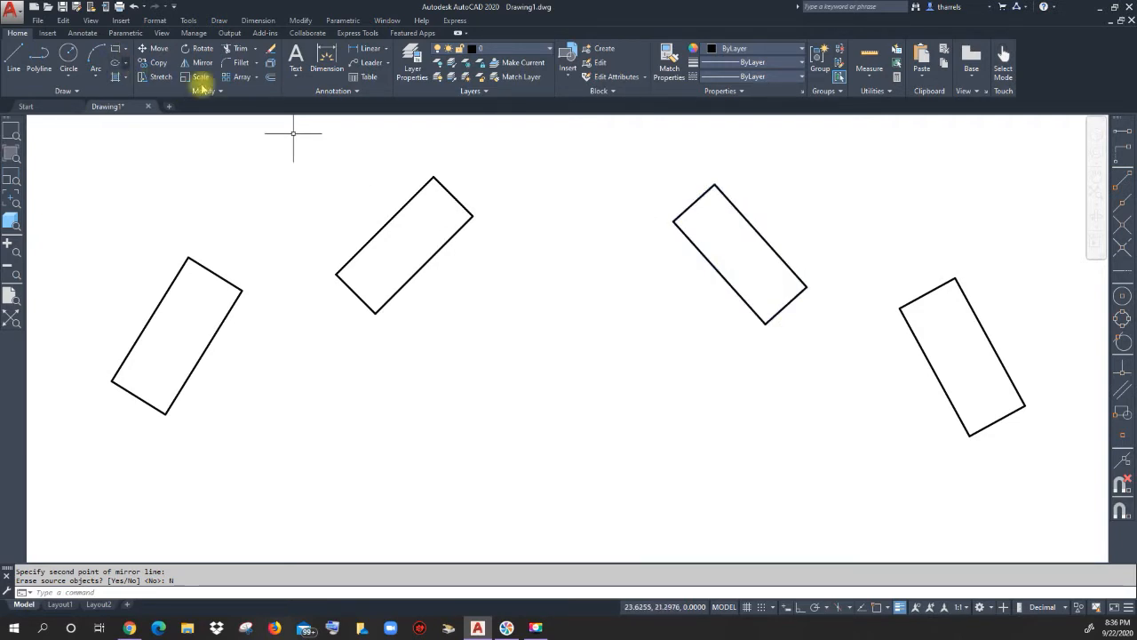
Erase all four rectangles from the drawing with a single crossing selection.
left_click(271, 52)
left_click(992, 173)
left_click(184, 382)
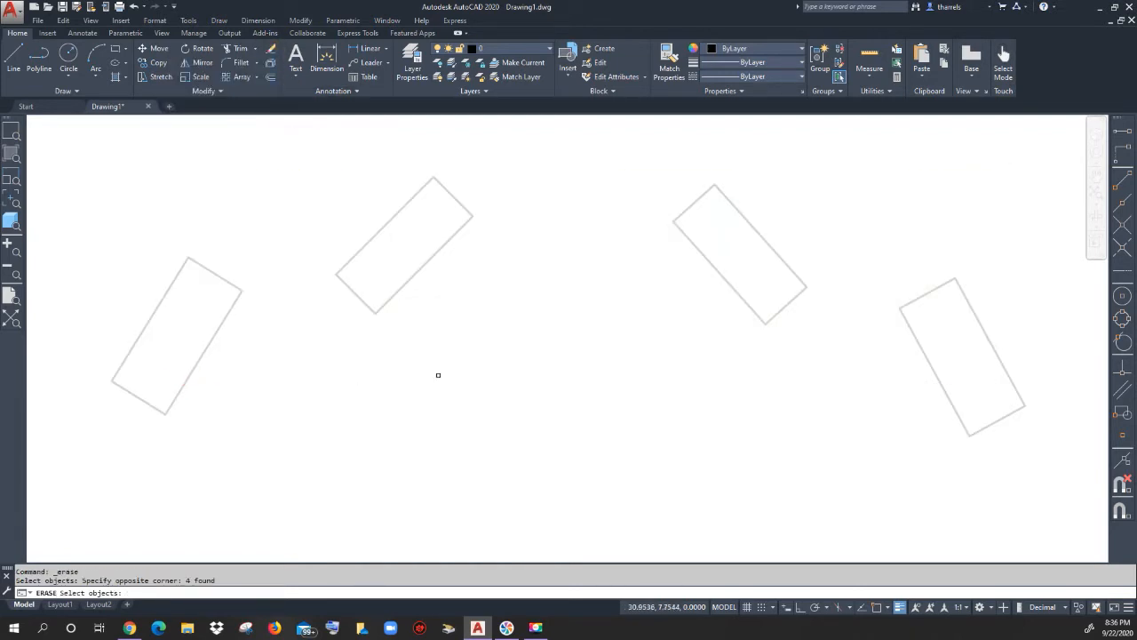
key("Return")
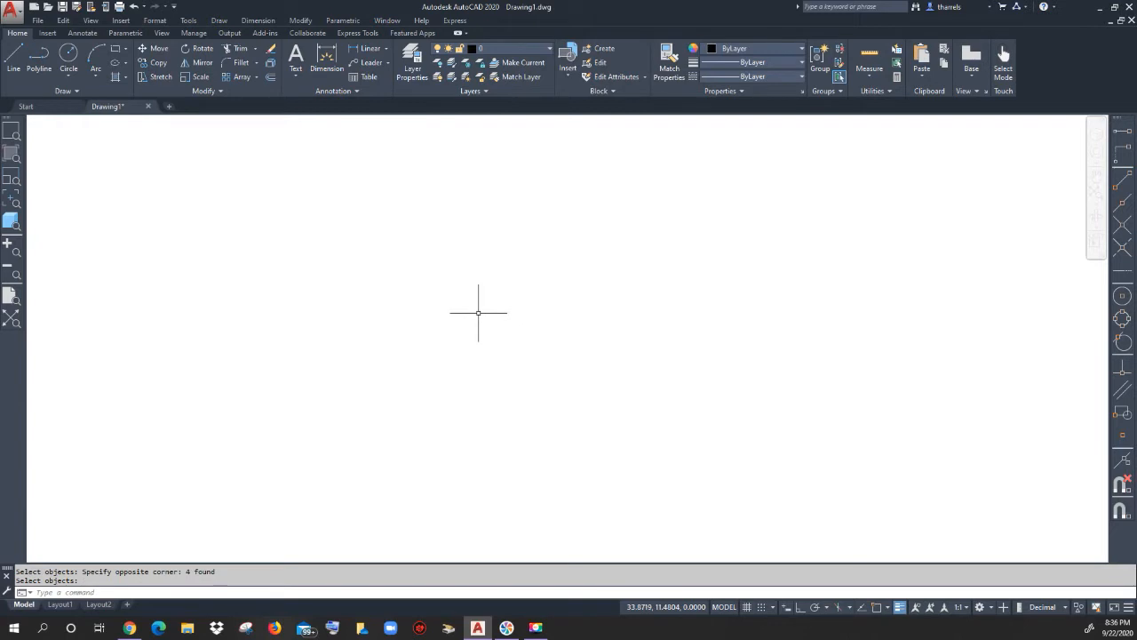
Draw one small horizontal rectangle, about twice as wide as it is high, in the empty drawing area.
left_click(118, 52)
left_click(368, 283)
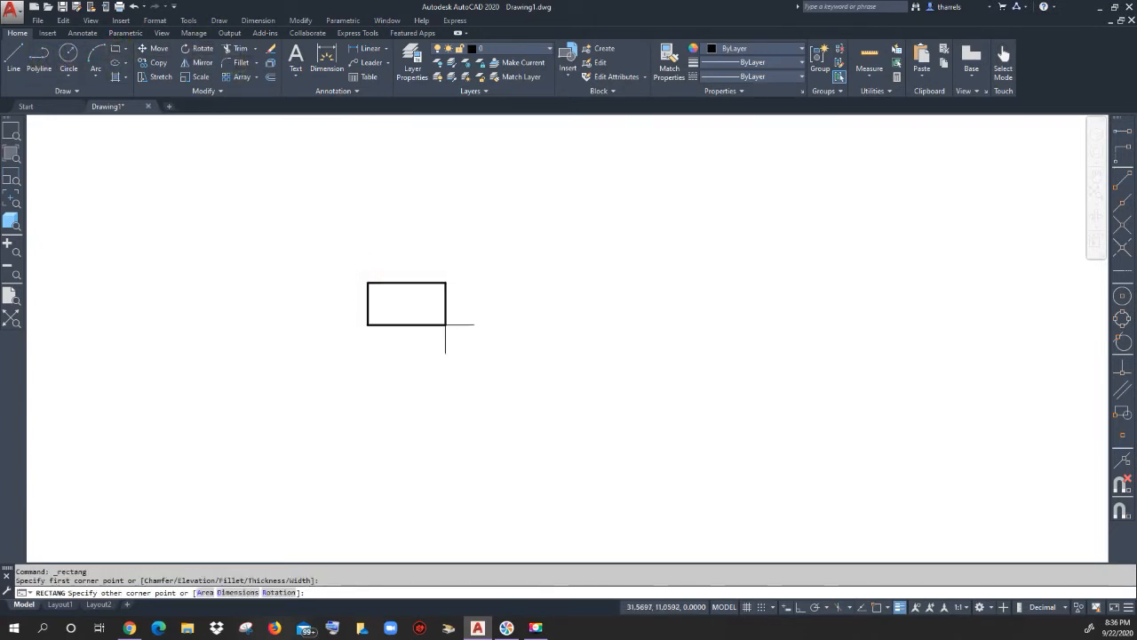
left_click(468, 336)
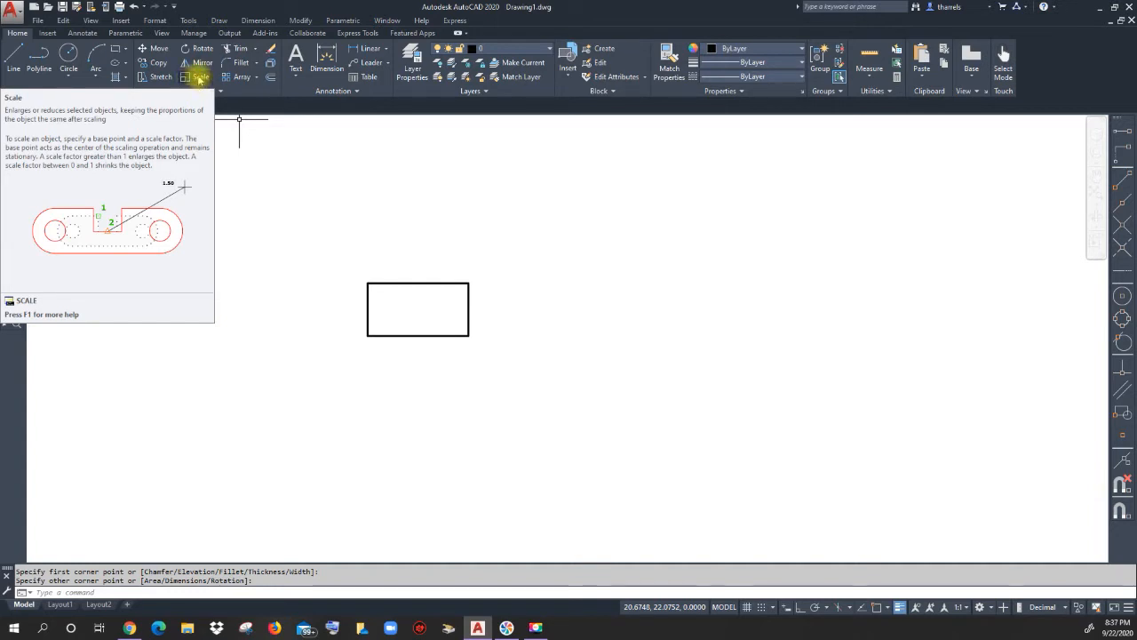
Scale the rectangle by a factor of 0.5 around a base point near its centre.
left_click(192, 77)
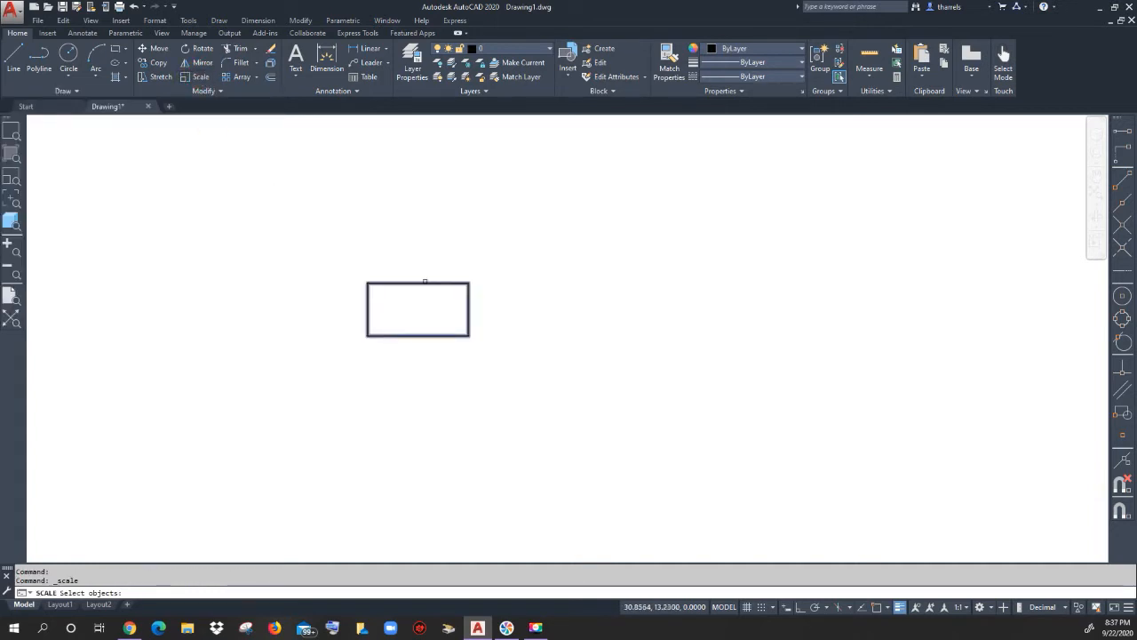
left_click(424, 283)
key("Return")
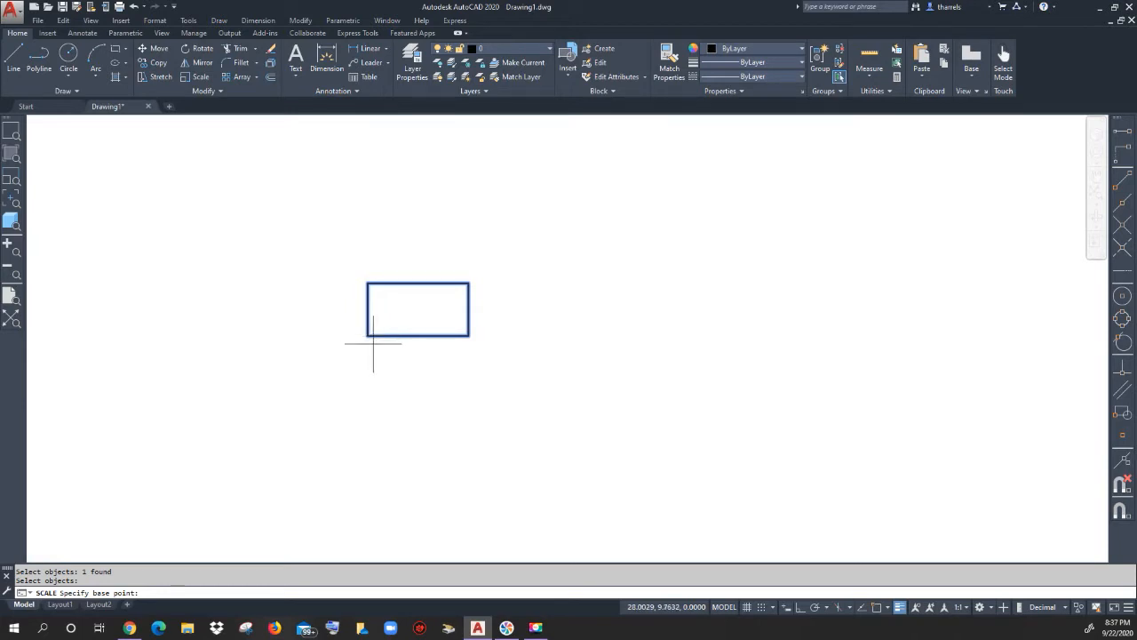
left_click(413, 309)
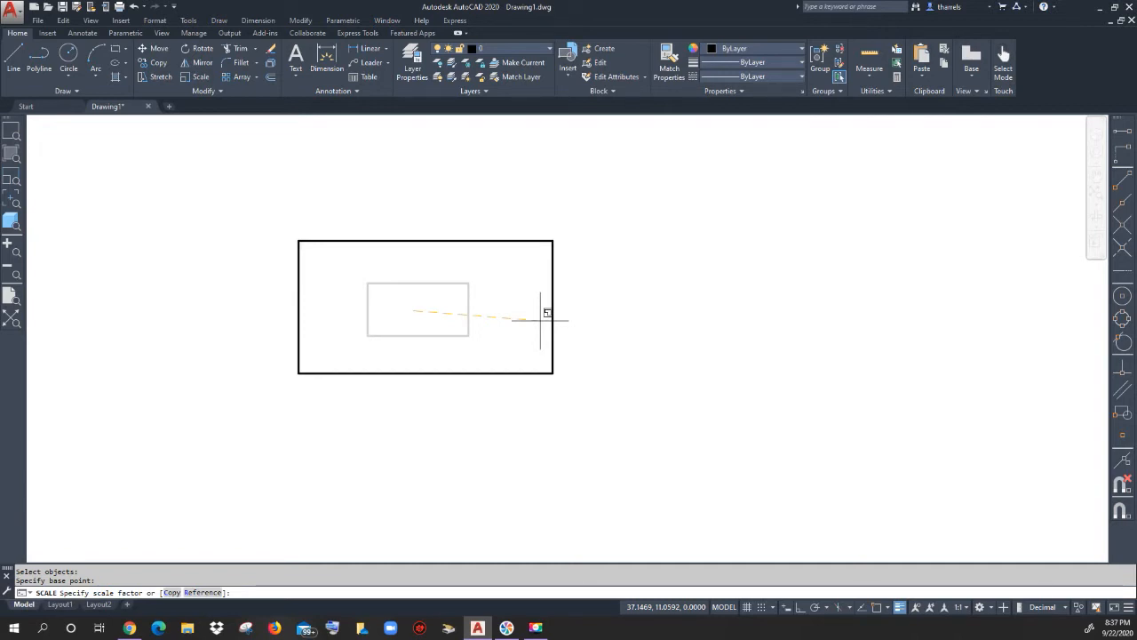
type(".5")
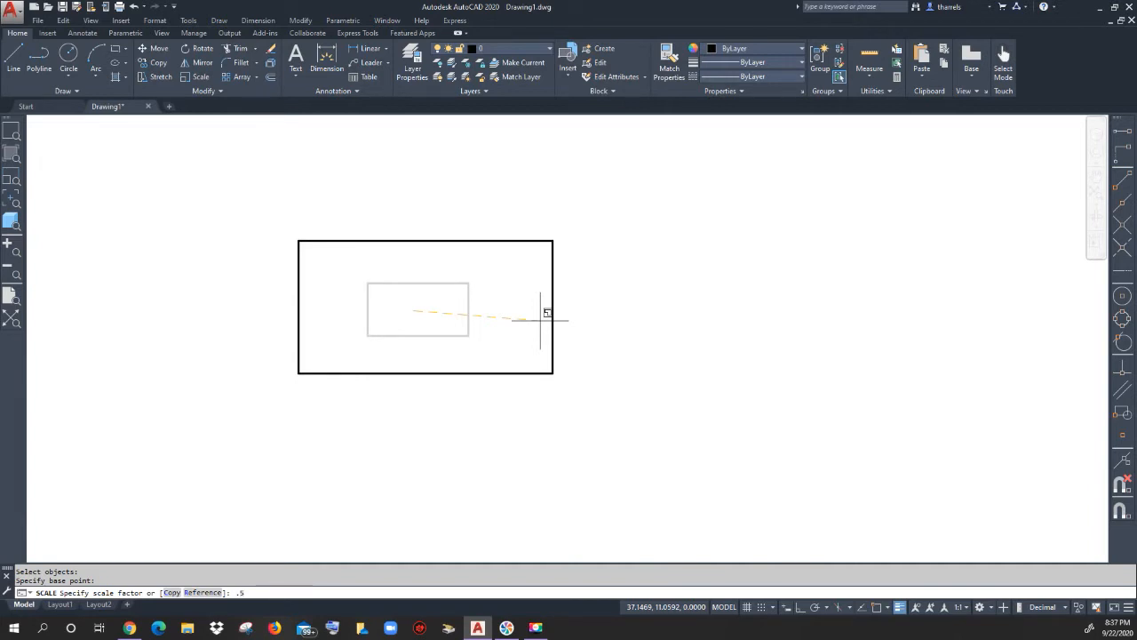
key("Return")
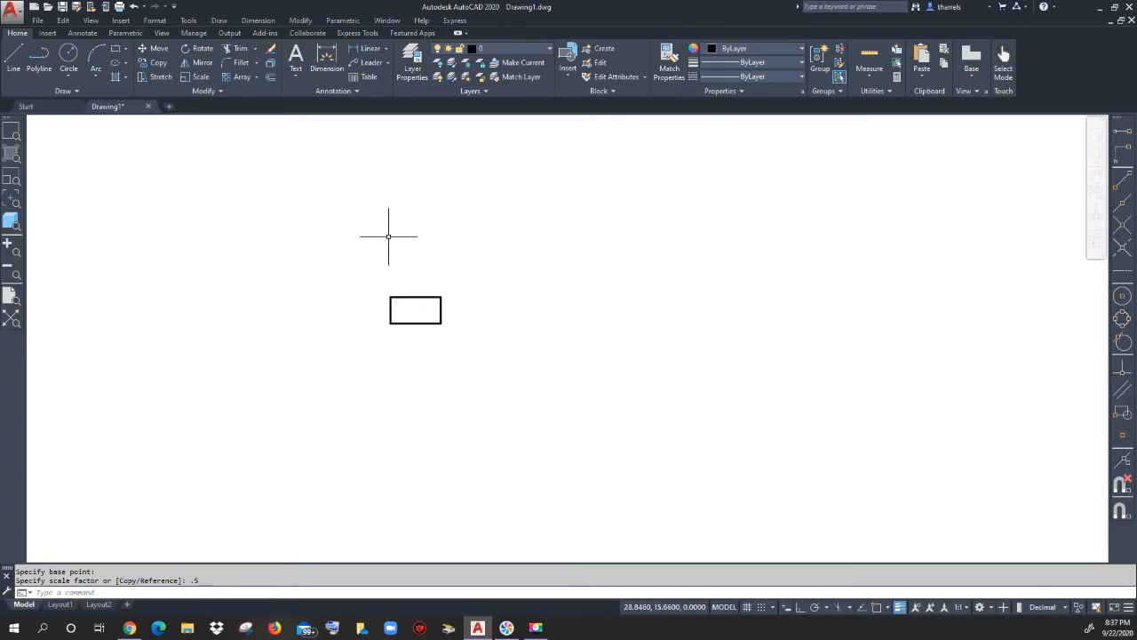
Scale the rectangle by a factor of 2 around its lower-left corner.
left_click(188, 77)
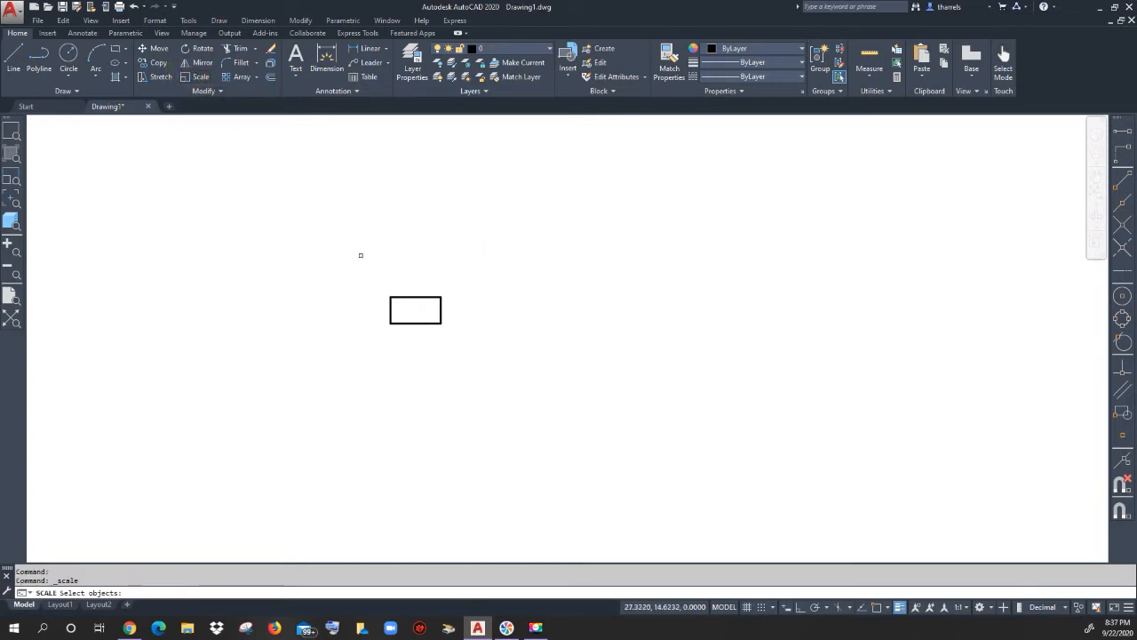
left_click(451, 290)
left_click(391, 324)
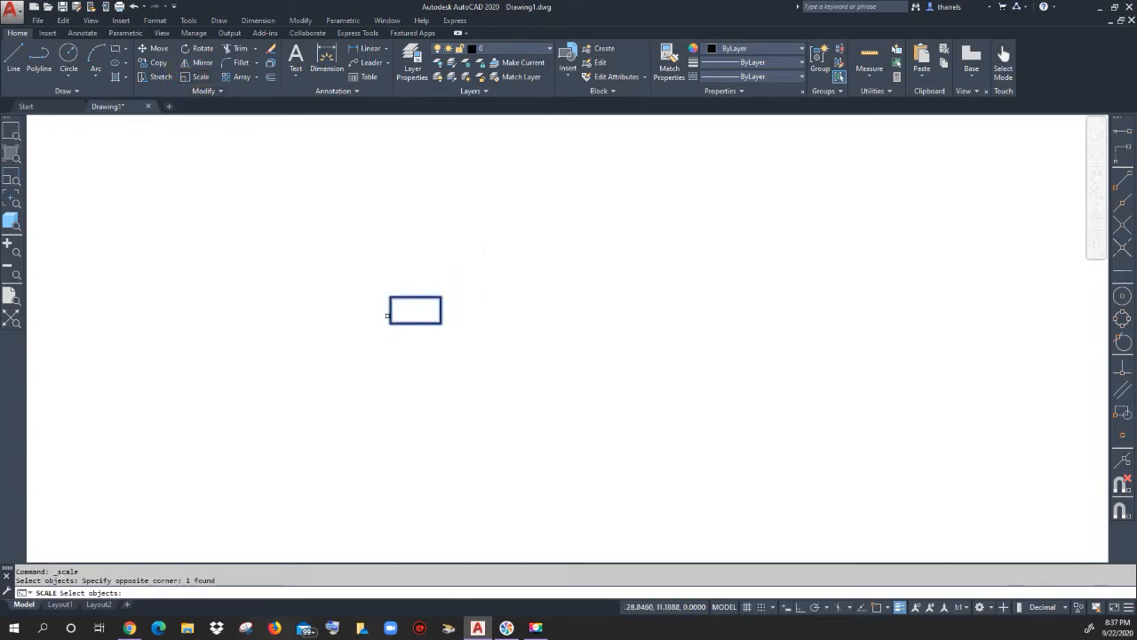
key("Return")
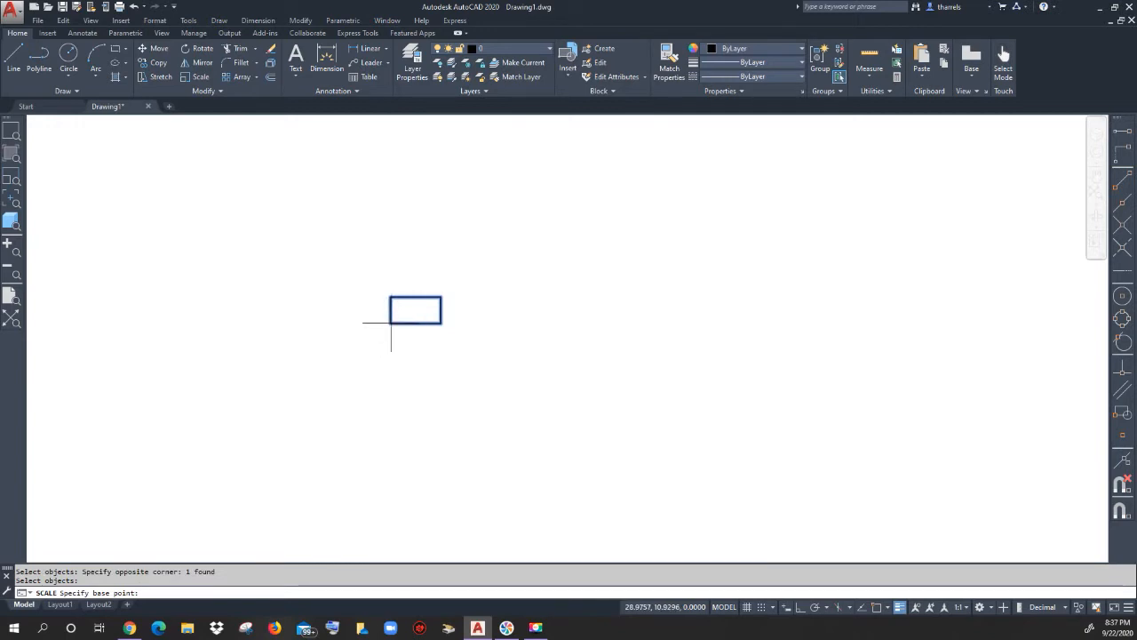
left_click(391, 324)
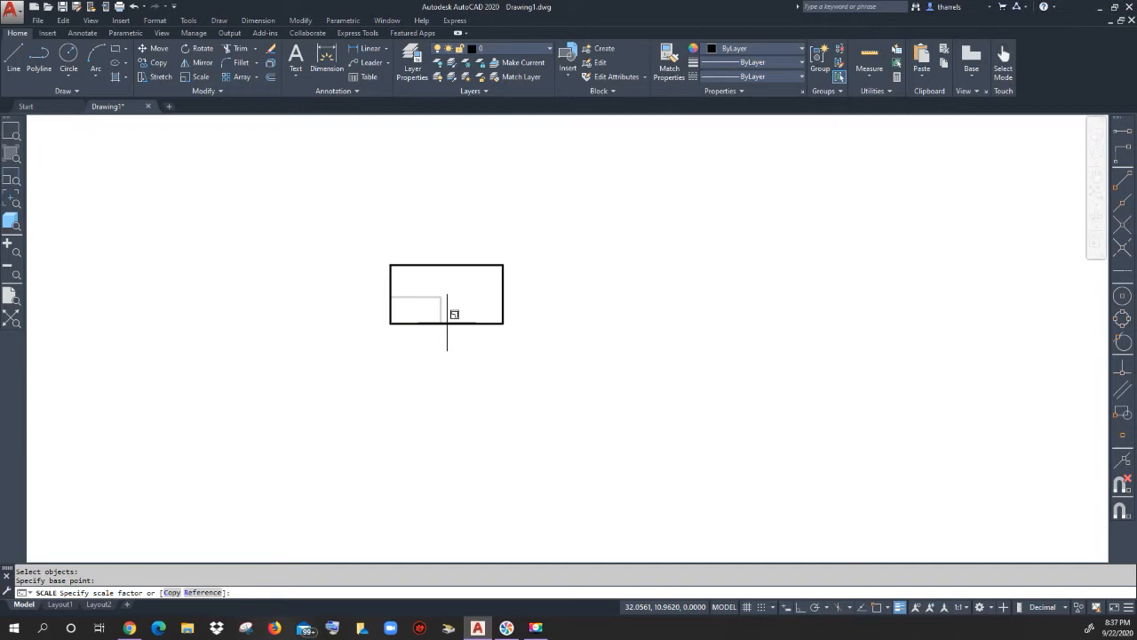
type("2")
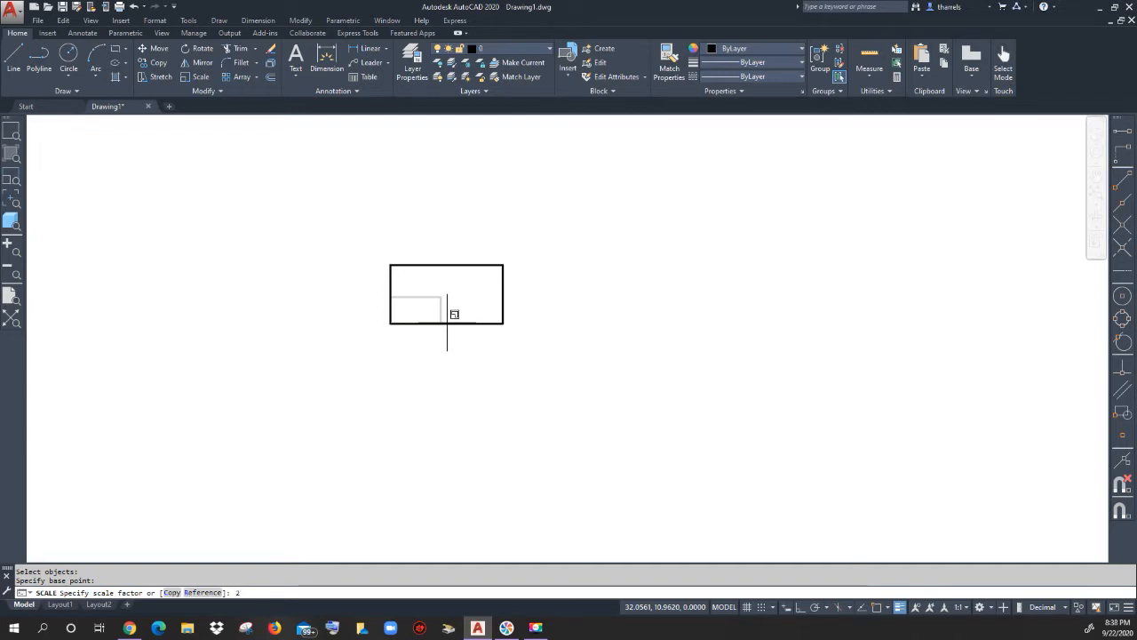
key("Return")
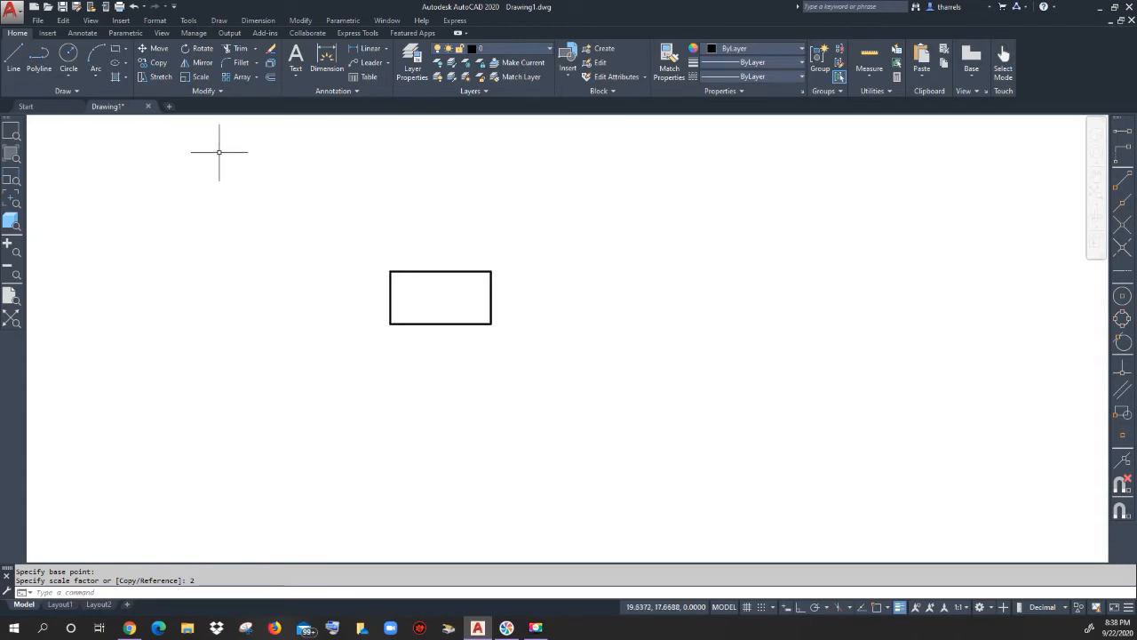
Draw thirteen more rectangles of varied sizes around and across the existing one, forming a wide cluster with many overlapping edges.
left_click(116, 55)
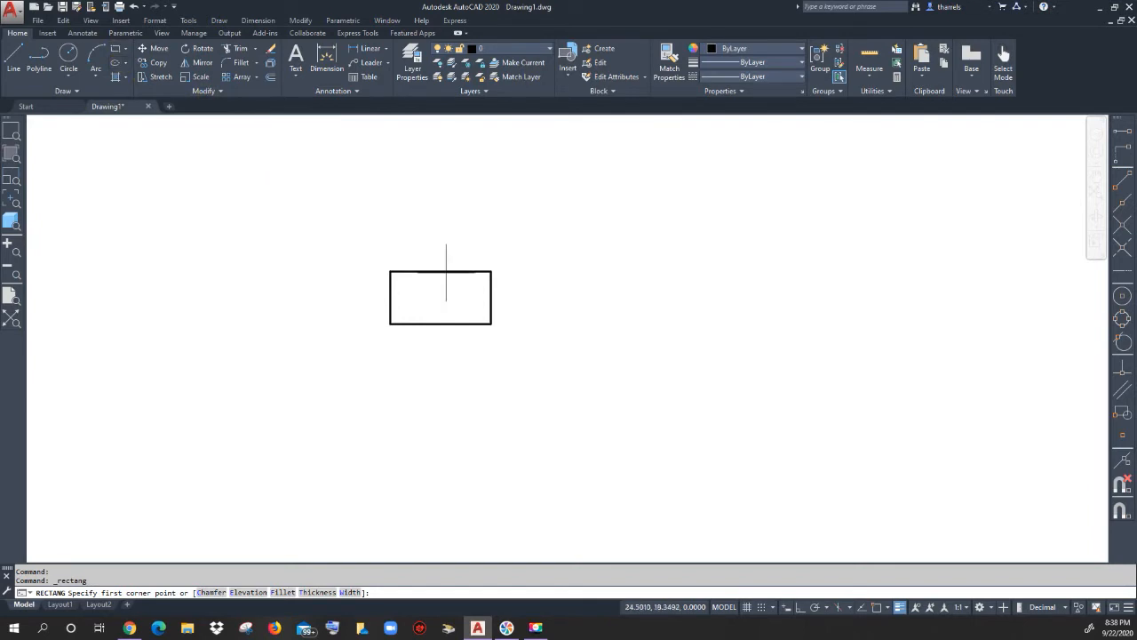
left_click(444, 225)
left_click(556, 304)
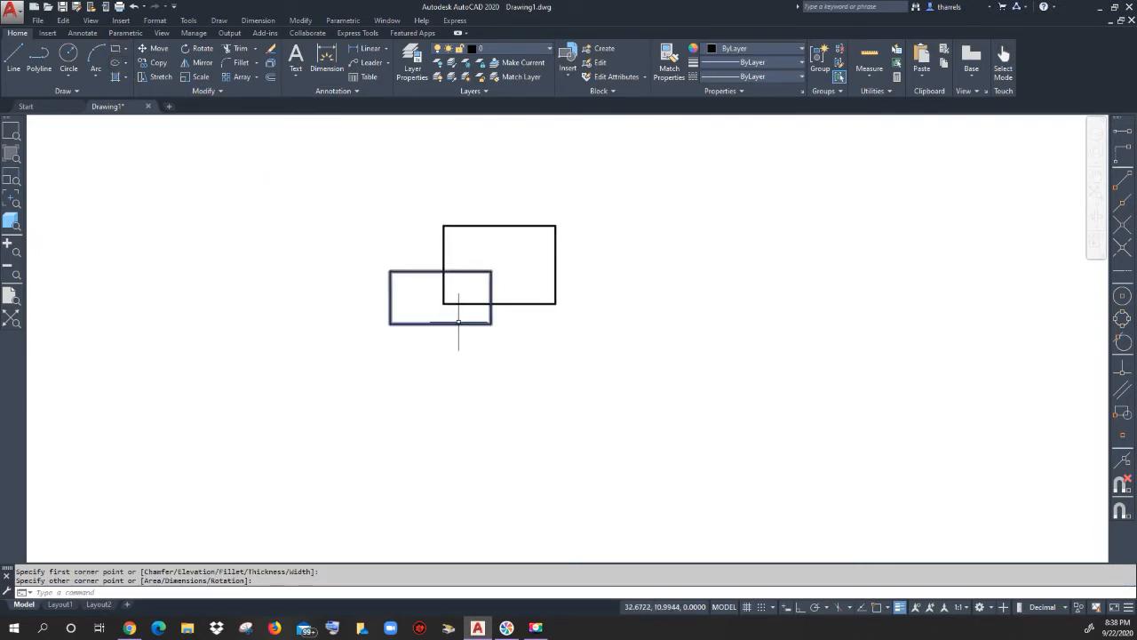
key("space")
left_click(358, 248)
left_click(427, 341)
key("space")
left_click(524, 271)
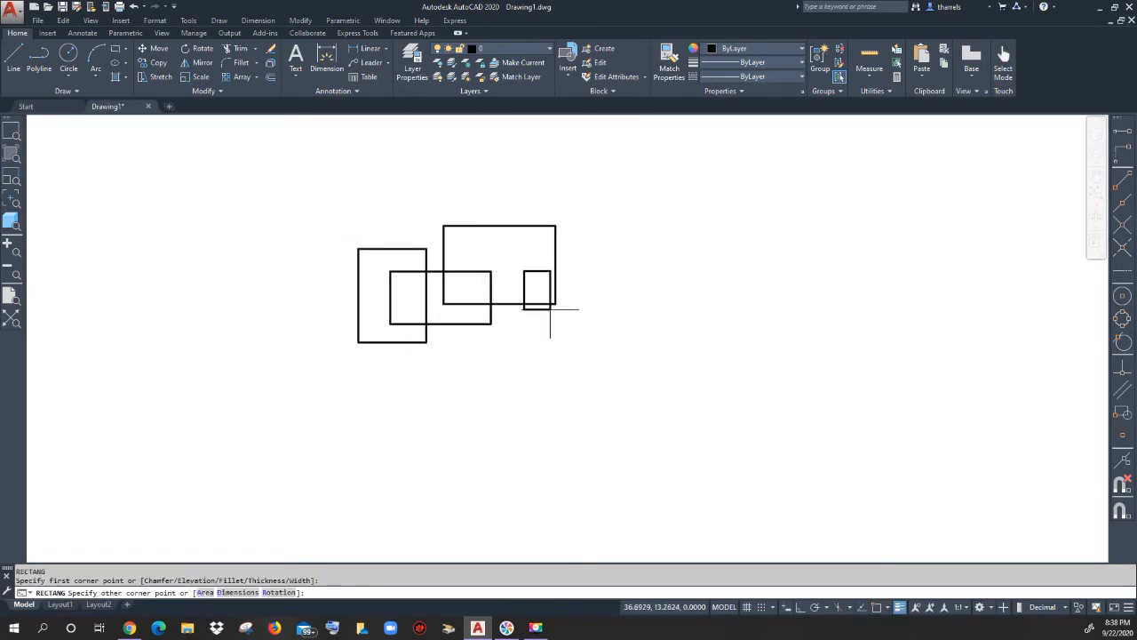
left_click(603, 340)
key("space")
left_click(588, 248)
left_click(651, 316)
key("space")
left_click(529, 192)
left_click(606, 259)
key("space")
left_click(477, 194)
left_click(538, 239)
key("space")
left_click(383, 193)
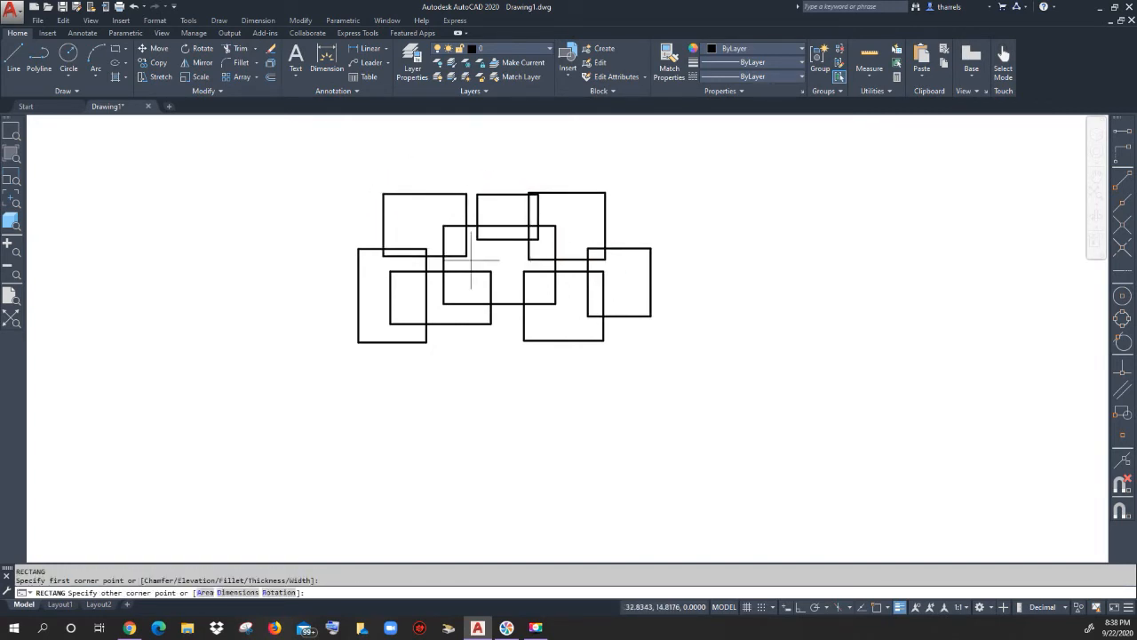
left_click(484, 280)
key("space")
left_click(318, 238)
left_click(367, 339)
key("space")
left_click(384, 303)
left_click(461, 373)
key("space")
left_click(477, 312)
left_click(547, 370)
key("space")
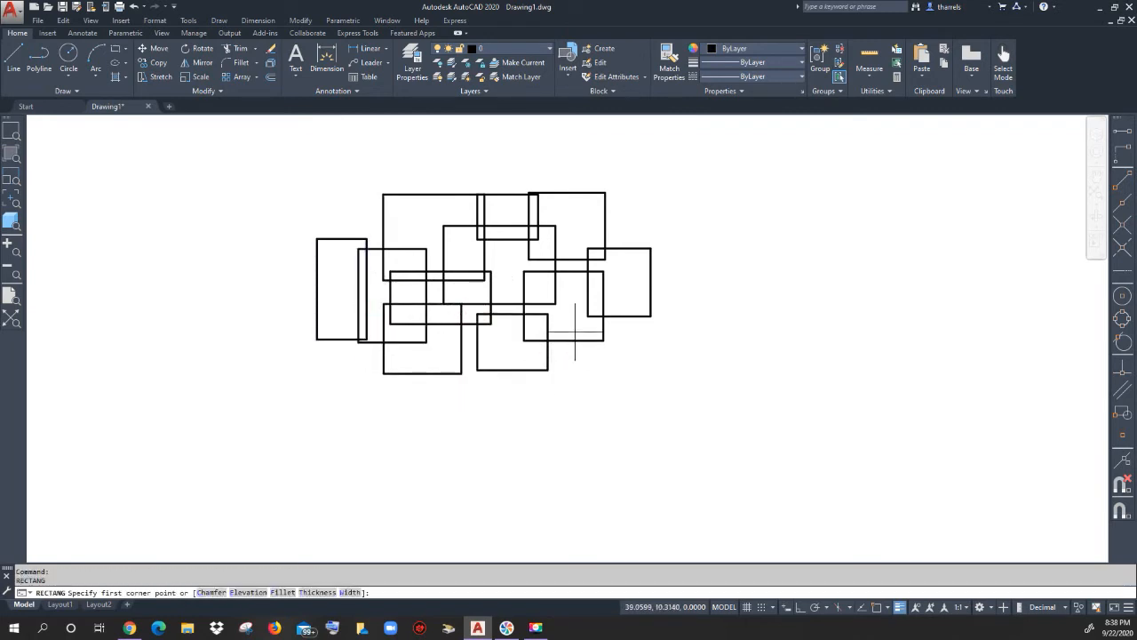
left_click(575, 327)
left_click(661, 380)
key("space")
left_click(634, 302)
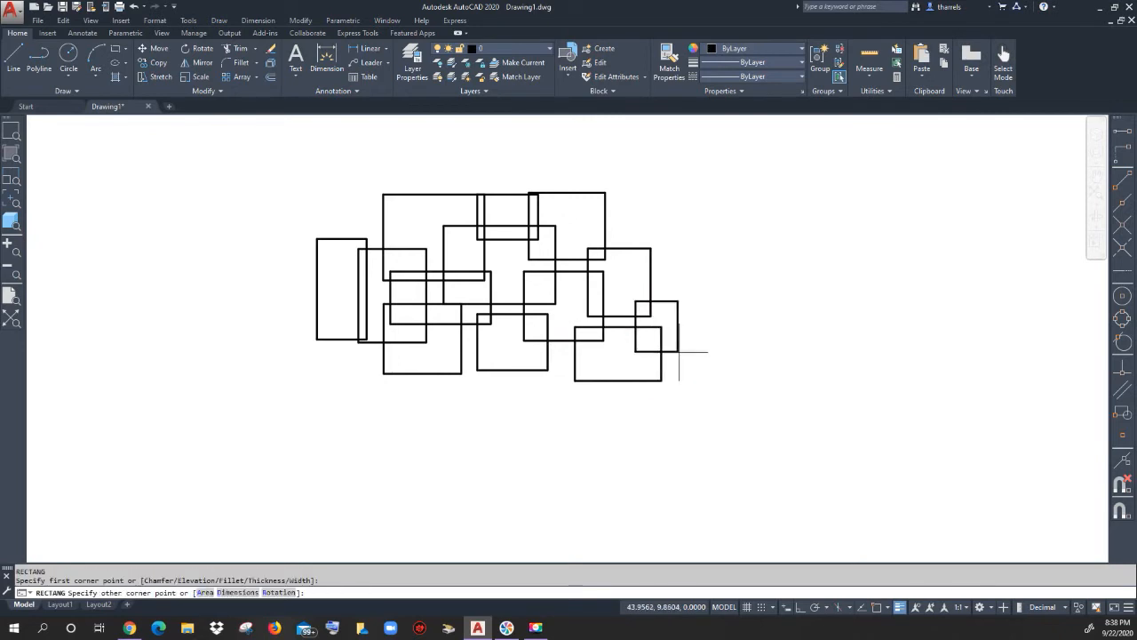
left_click(685, 354)
key("space")
left_click(292, 268)
left_click(347, 307)
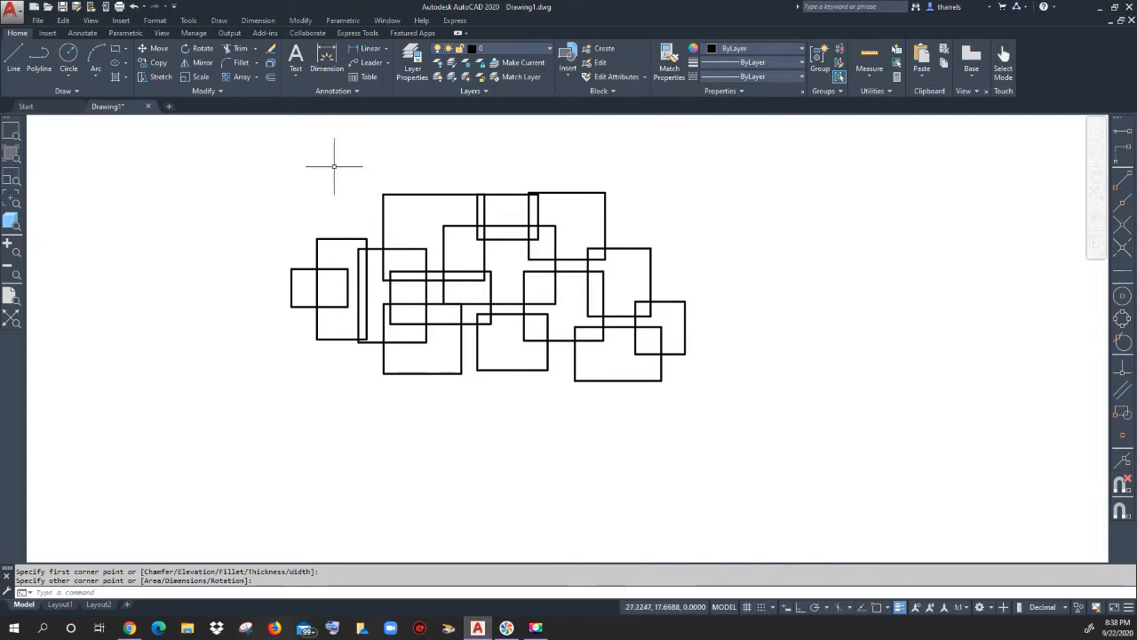
Set the wide rectangle overlapped at the cluster's centre-left as the only Trim cutting edge and try trimming edges that do not cross it.
left_click(255, 49)
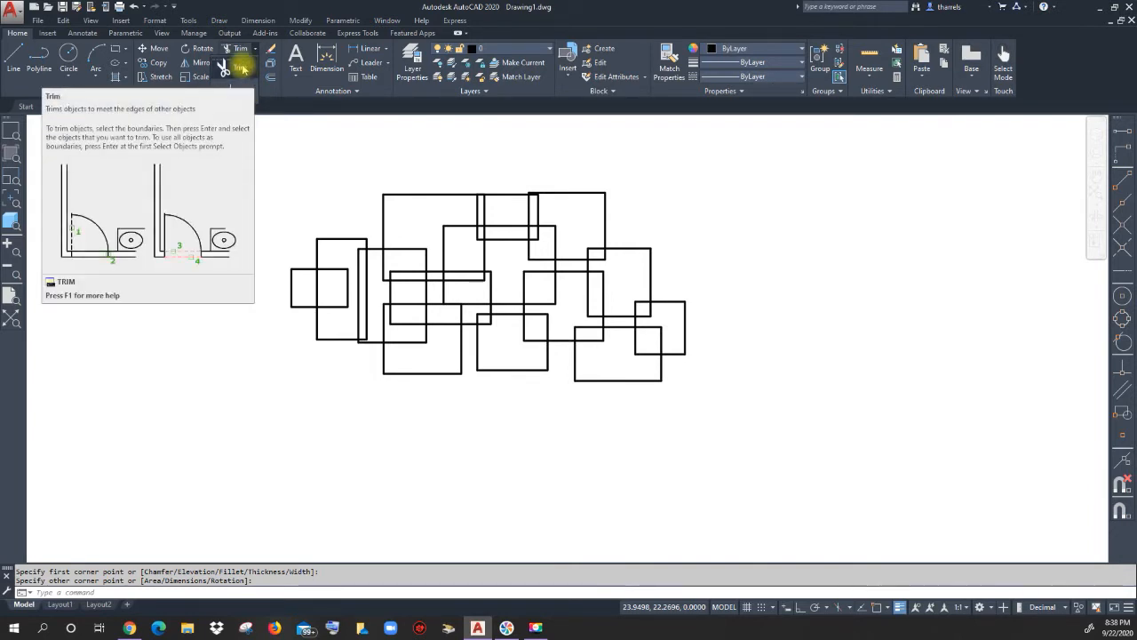
left_click(241, 69)
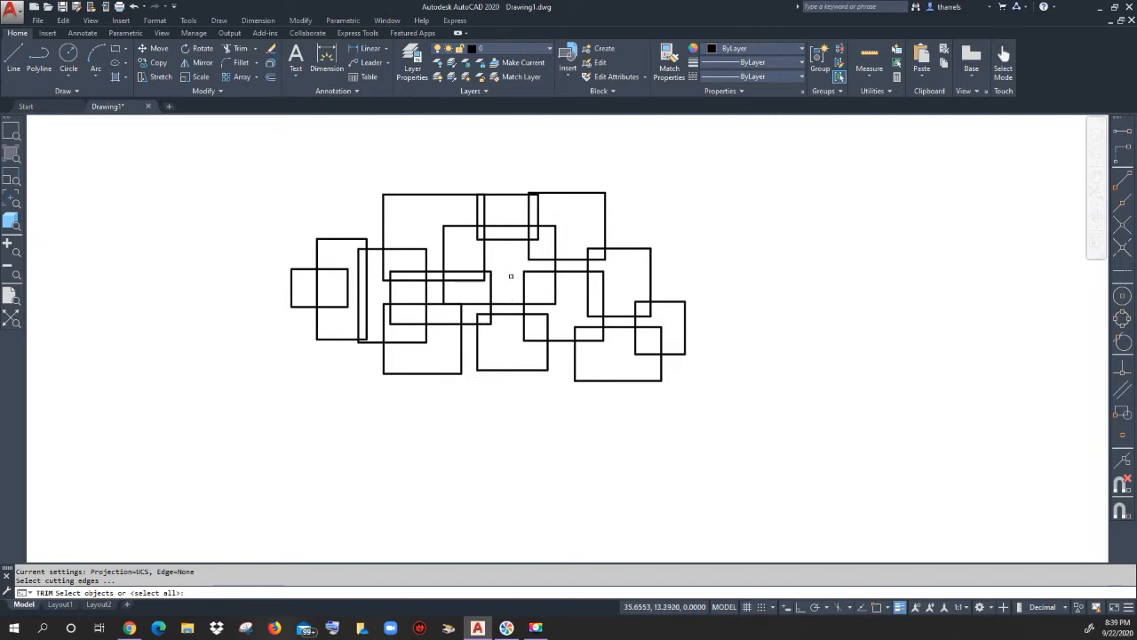
left_click(491, 281)
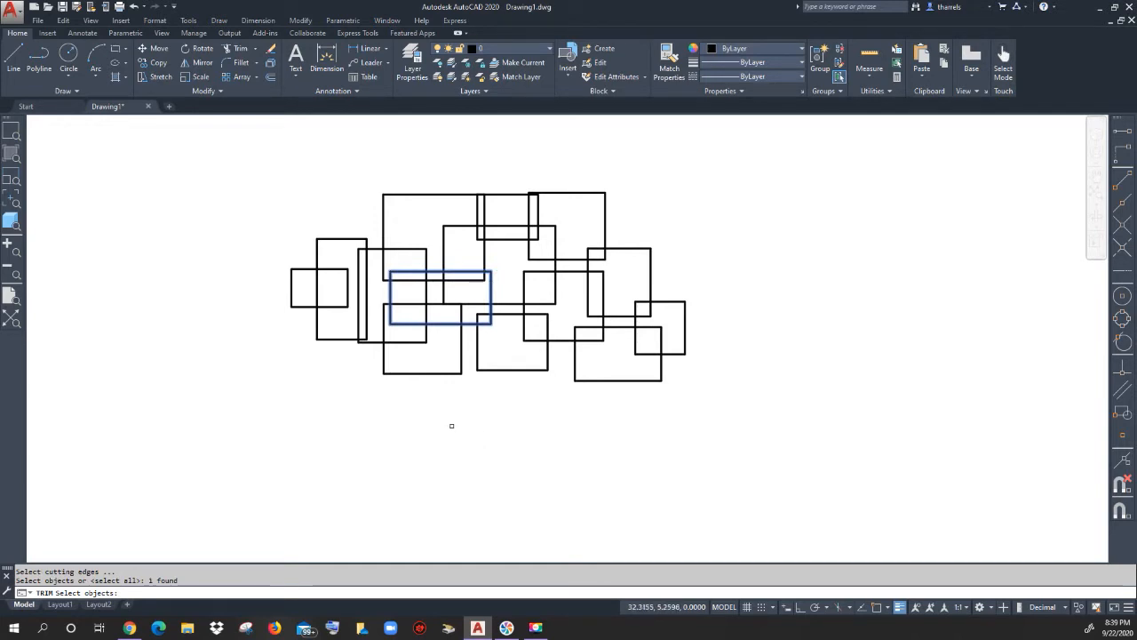
key("Return")
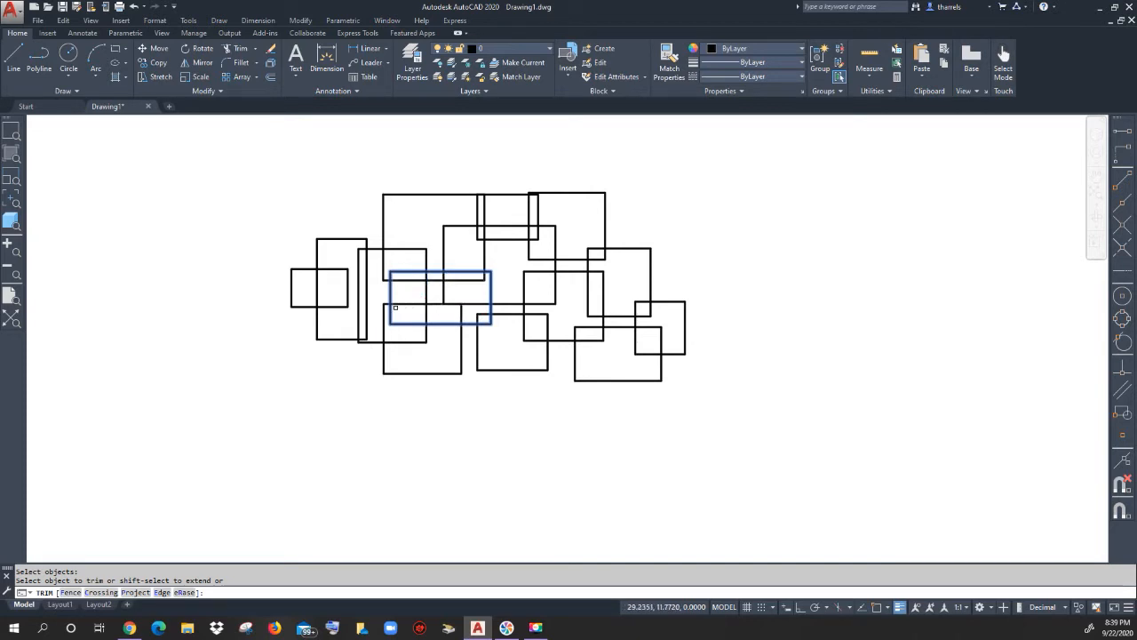
left_click(551, 335)
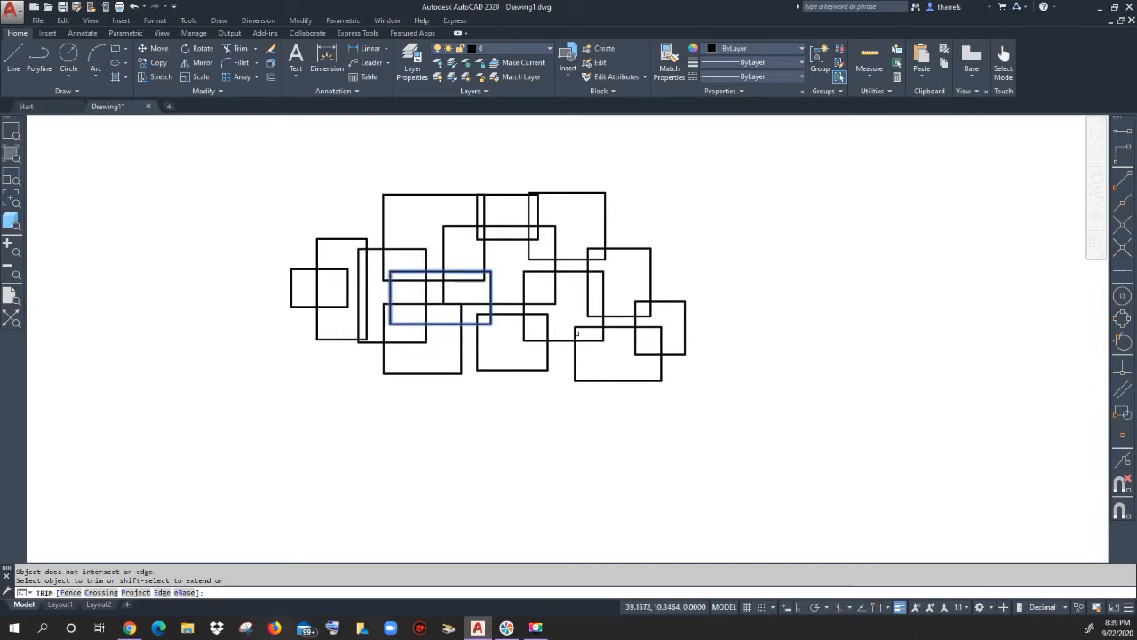
left_click(600, 271)
left_click(581, 259)
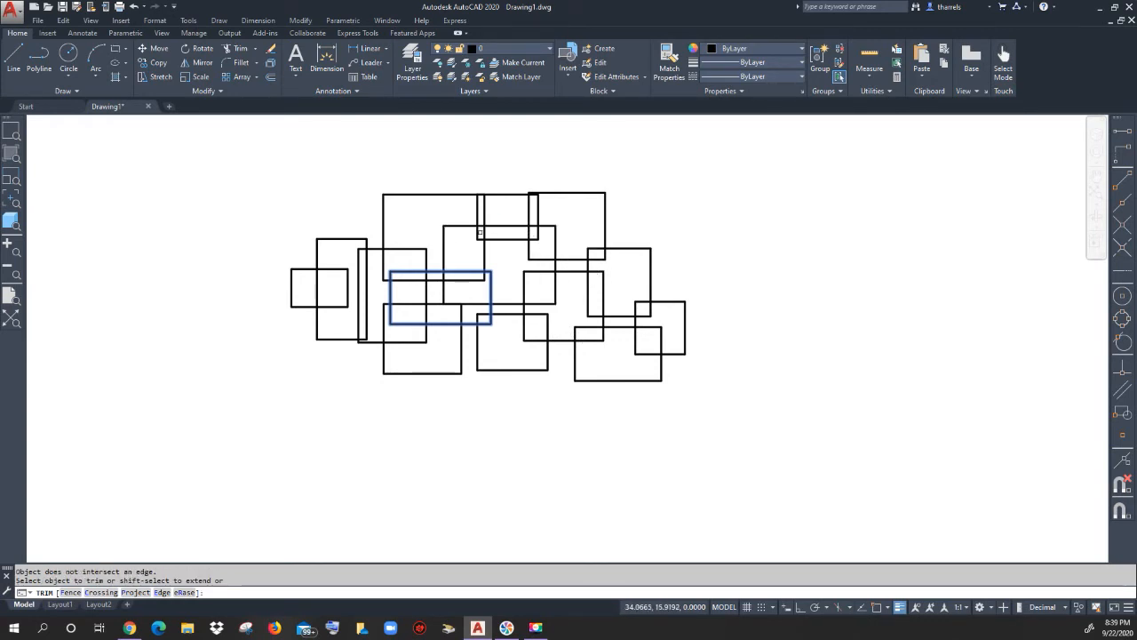
Trim away all line segments lying inside the wide rectangle chosen as the cutting edge.
left_click(464, 278)
left_click(445, 286)
left_click(427, 292)
left_click(425, 304)
left_click(481, 316)
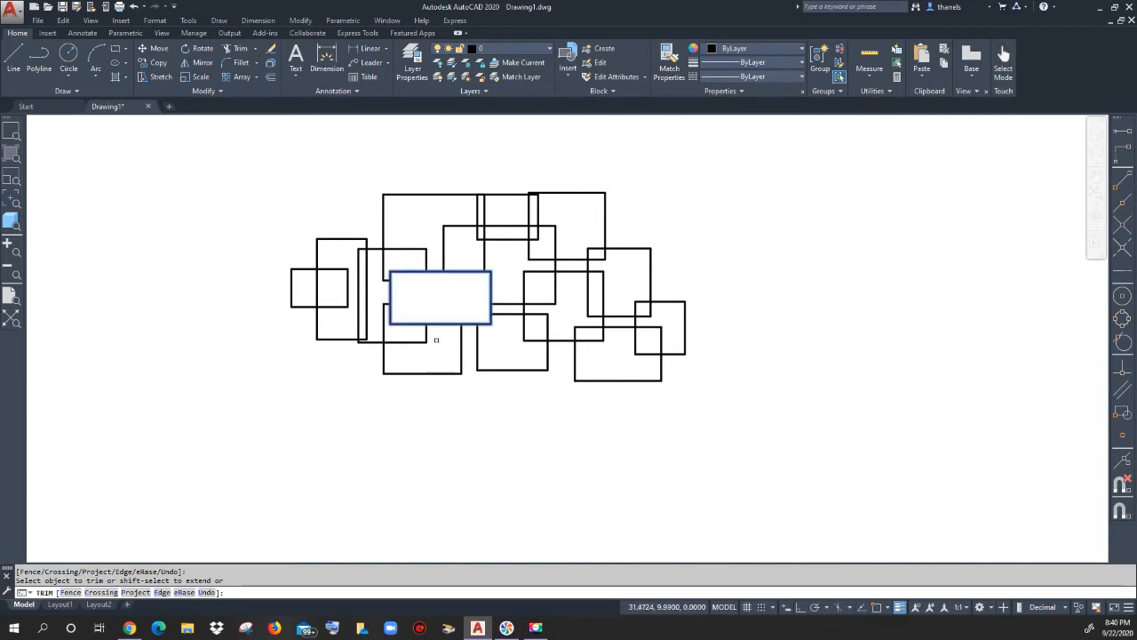
key("Escape")
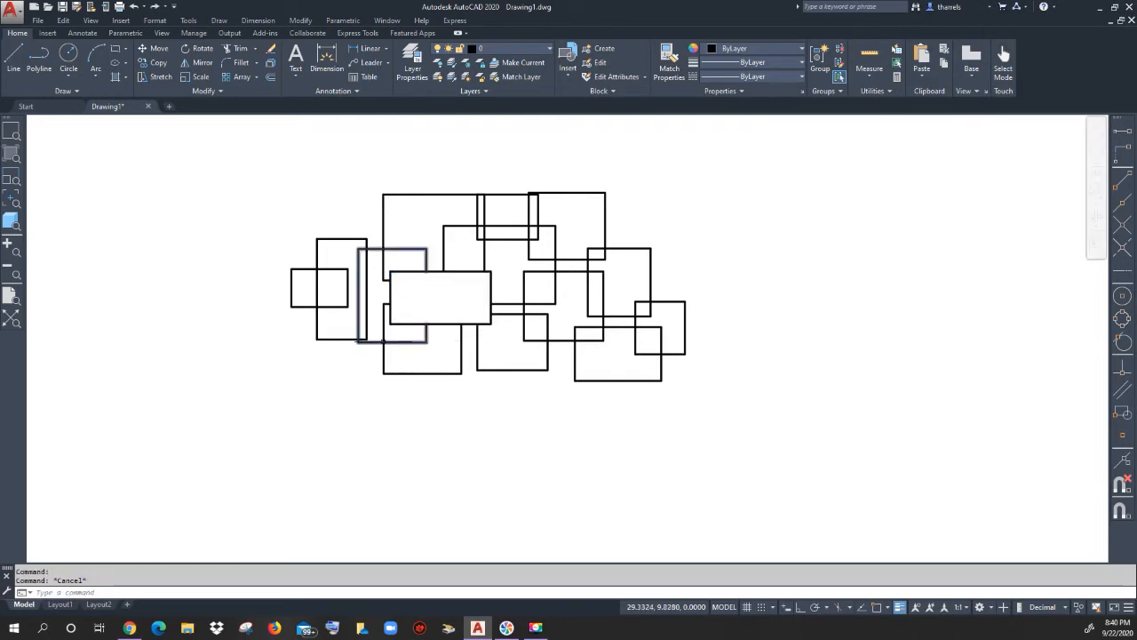
Trim the overlapping segments between the rectangles in the cluster's lower right half, using all objects as cutting edges.
left_click(239, 50)
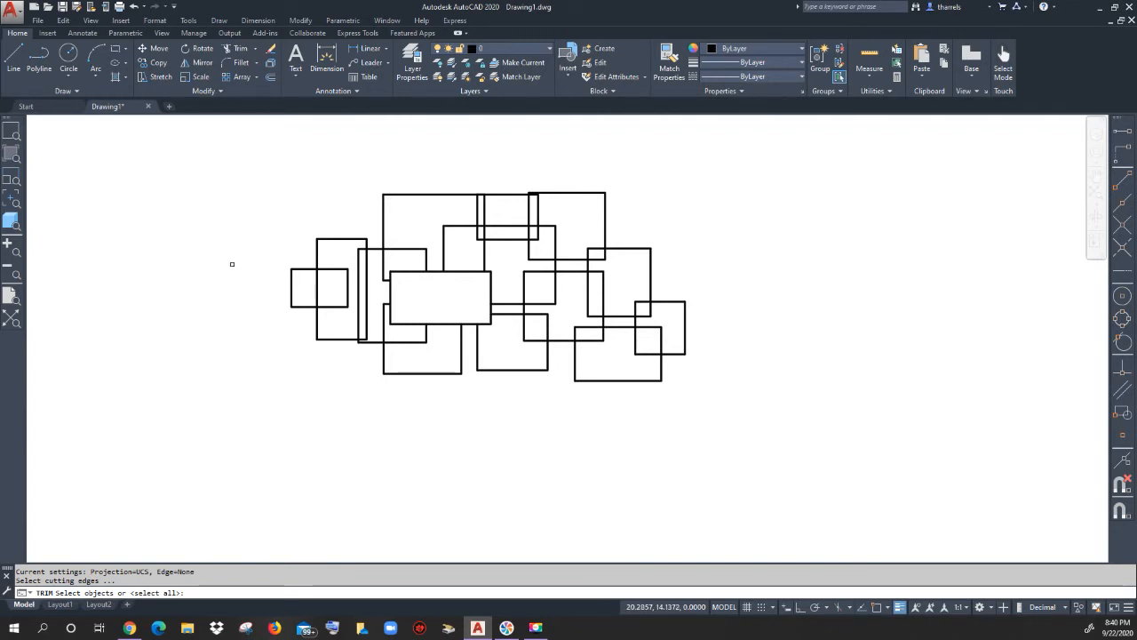
key("Return")
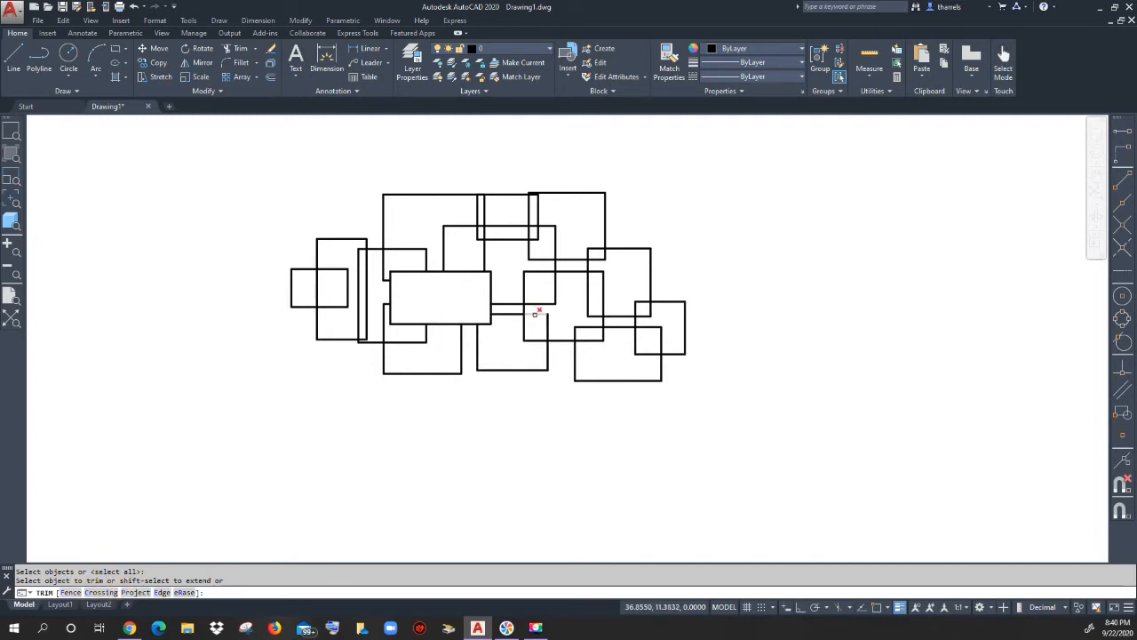
left_click(548, 329)
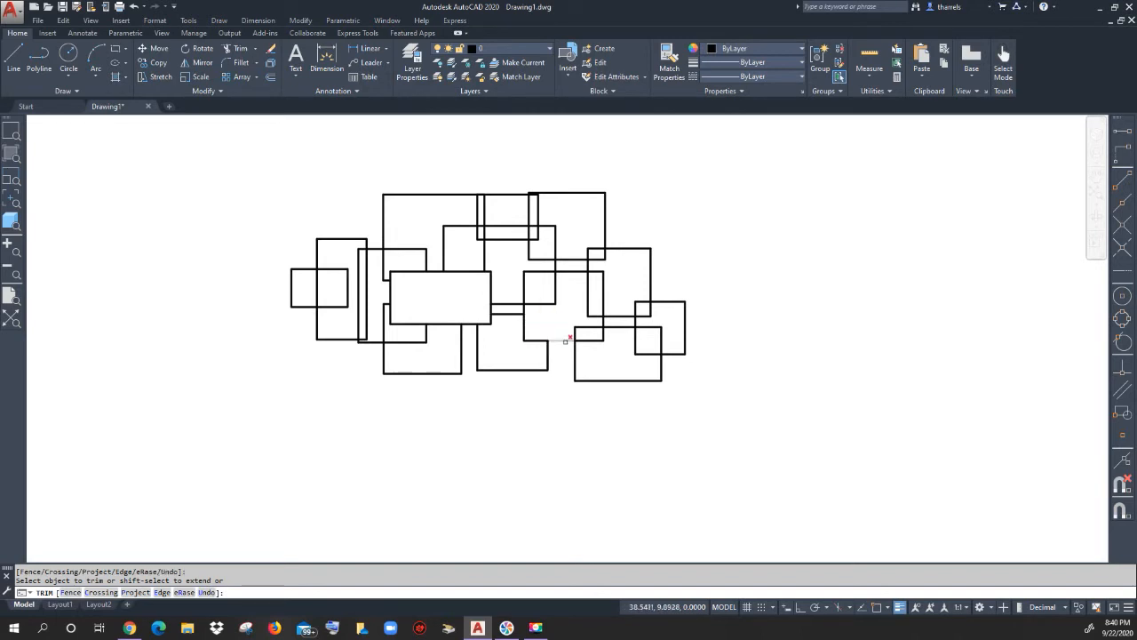
left_click(577, 331)
left_click(589, 327)
left_click(611, 328)
left_click(605, 300)
left_click(596, 269)
left_click(563, 310)
left_click(589, 293)
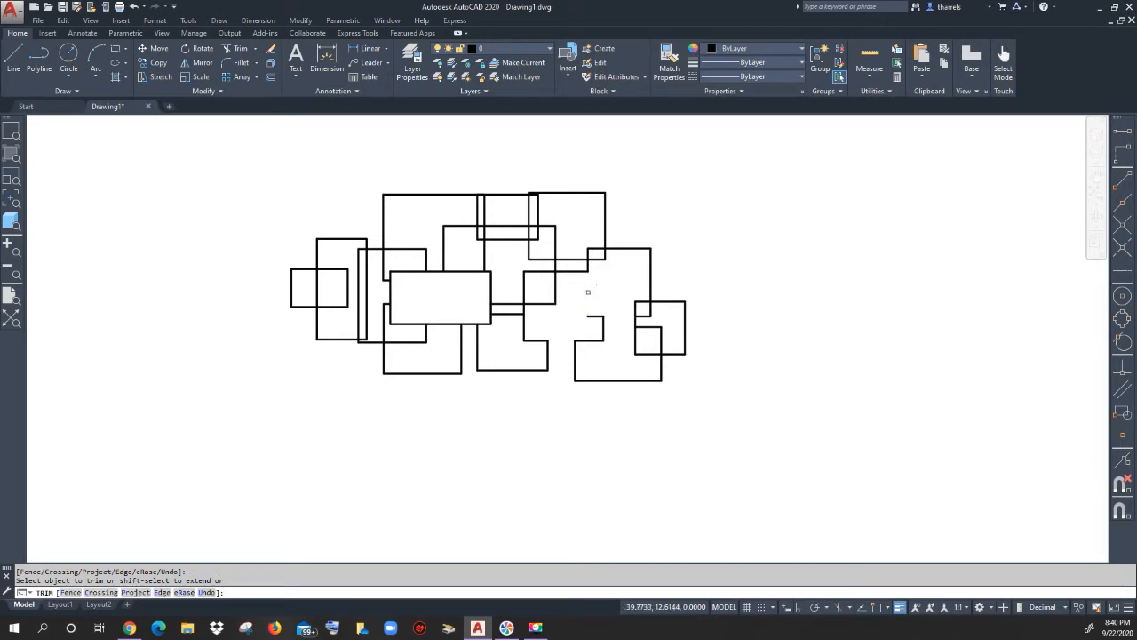
Trim the short vertical segment in the gap at the cluster's lower right and try to trim the isolated horizontal piece beside it.
left_click(602, 320)
left_click(598, 316)
left_click(599, 315)
left_click(598, 315)
left_click(597, 315)
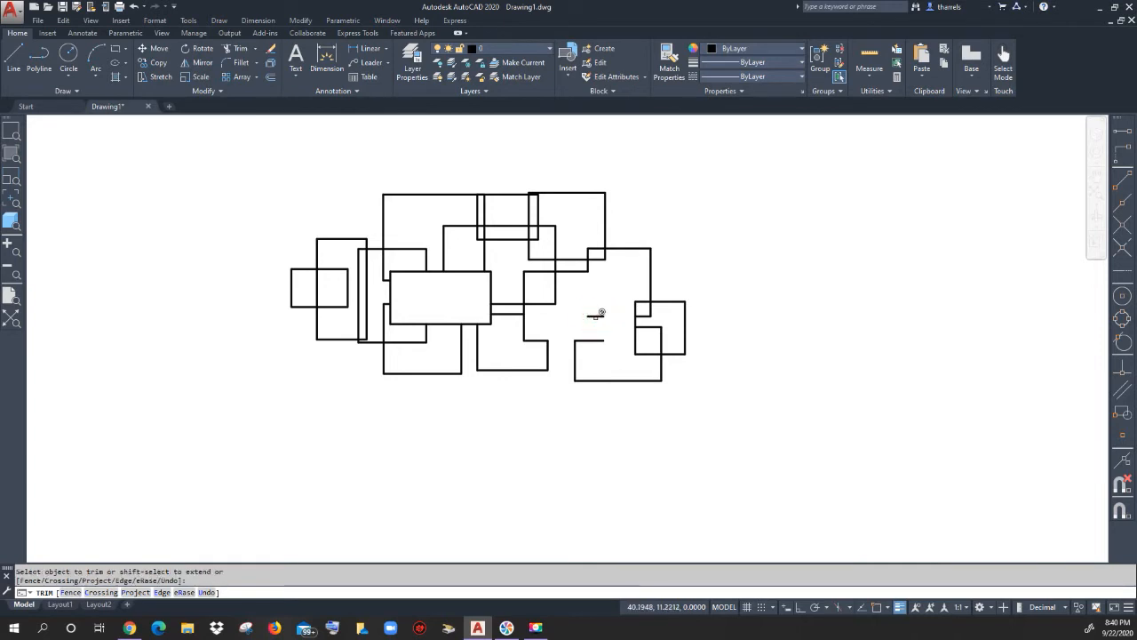
left_click(599, 312)
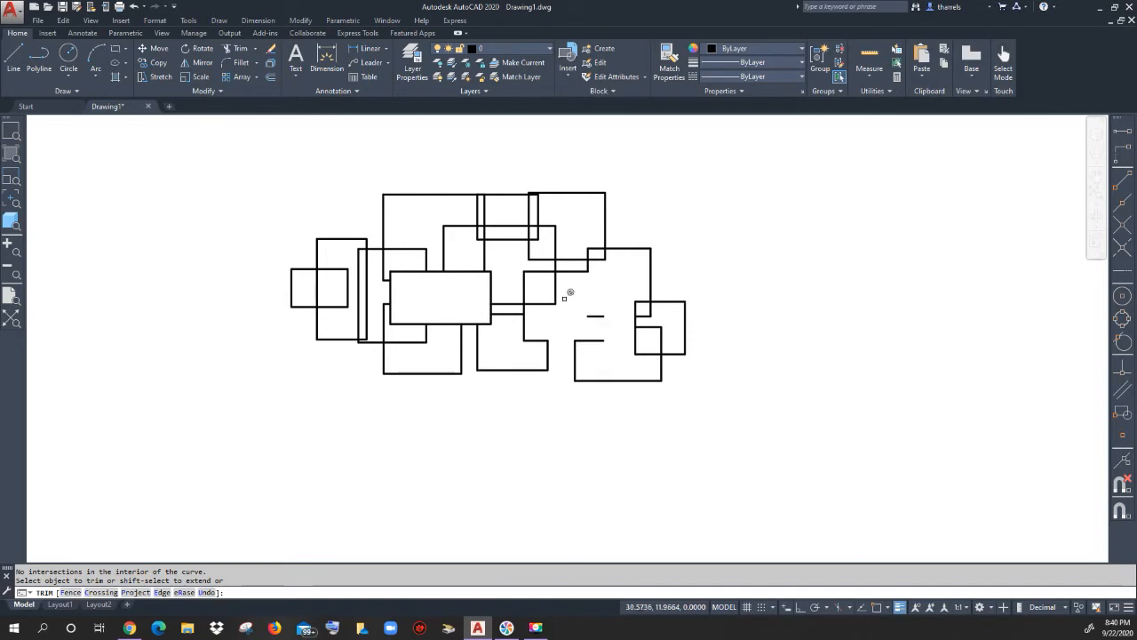
Trim the overlapping edges where the tall central rectangle crosses its neighbours below and above, and finish trimming.
left_click(525, 288)
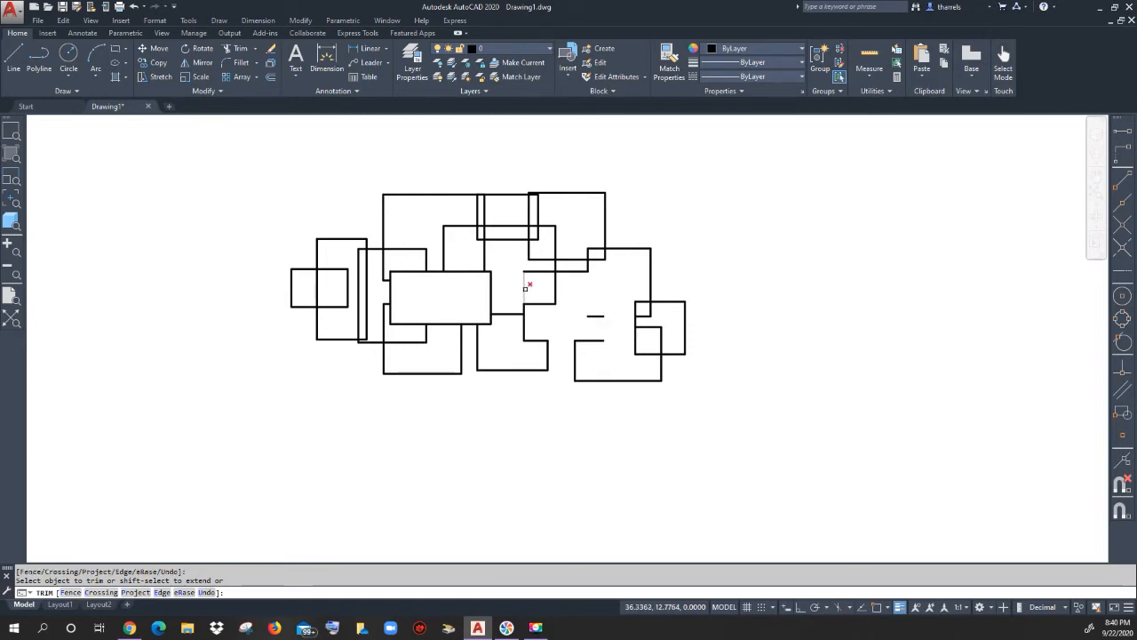
left_click(539, 260)
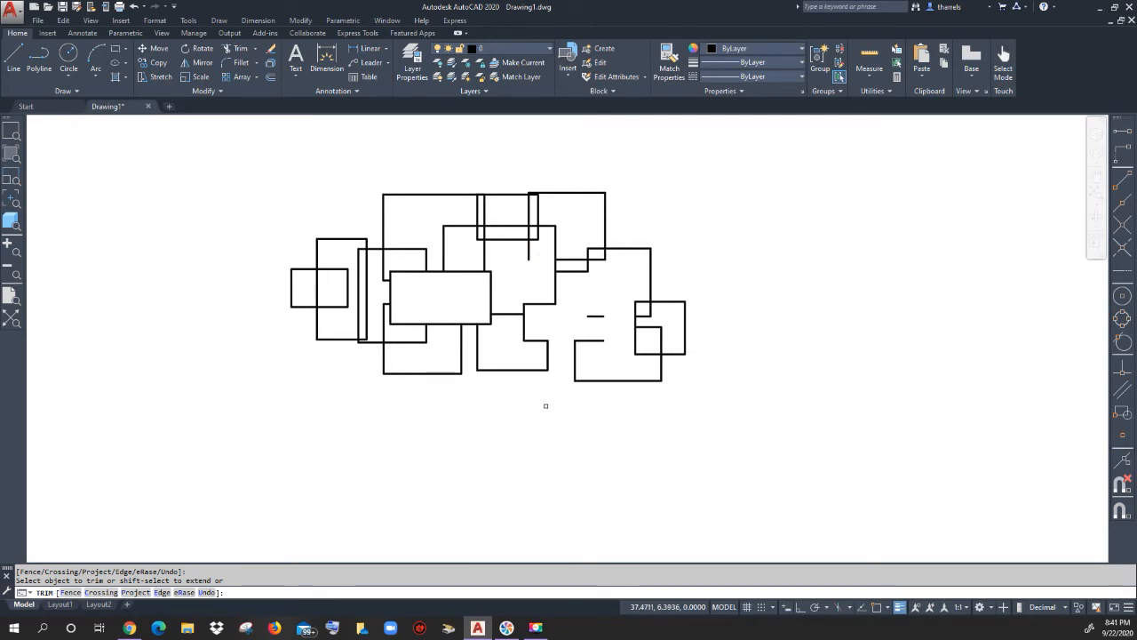
key("Escape")
Erase the entire cluster of trimmed rectangles with a crossing selection.
left_click(713, 414)
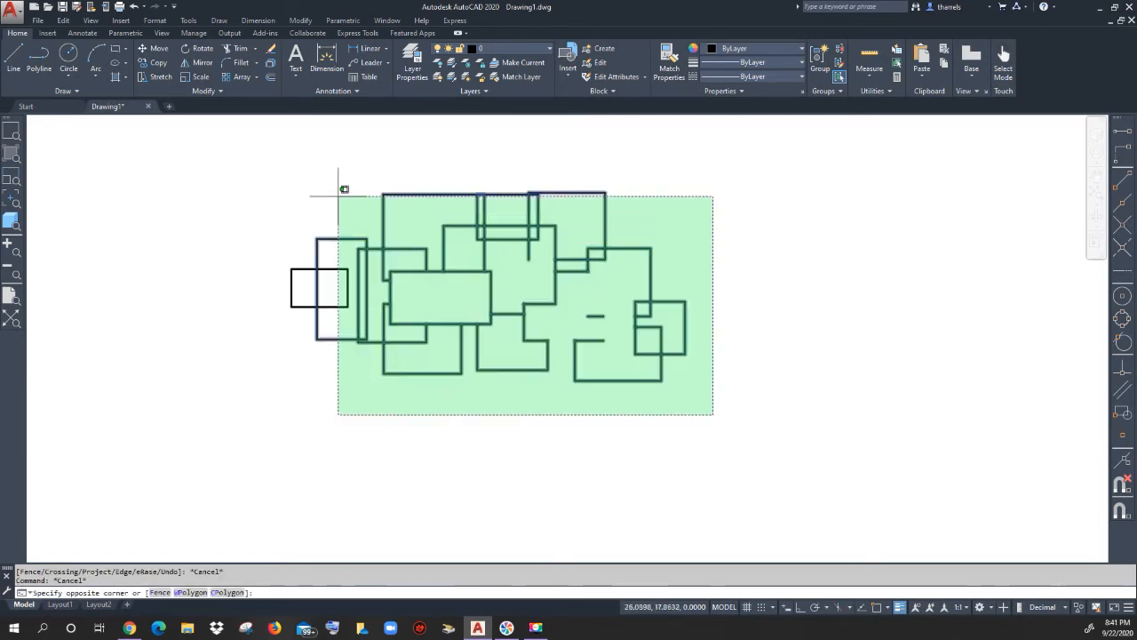
left_click(285, 173)
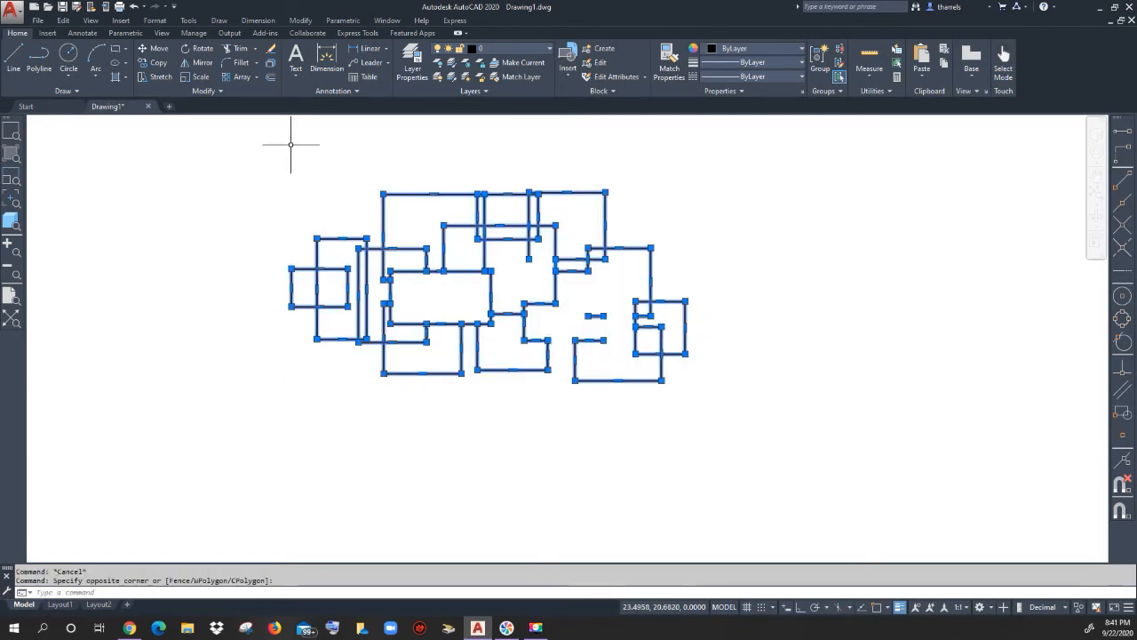
left_click(271, 51)
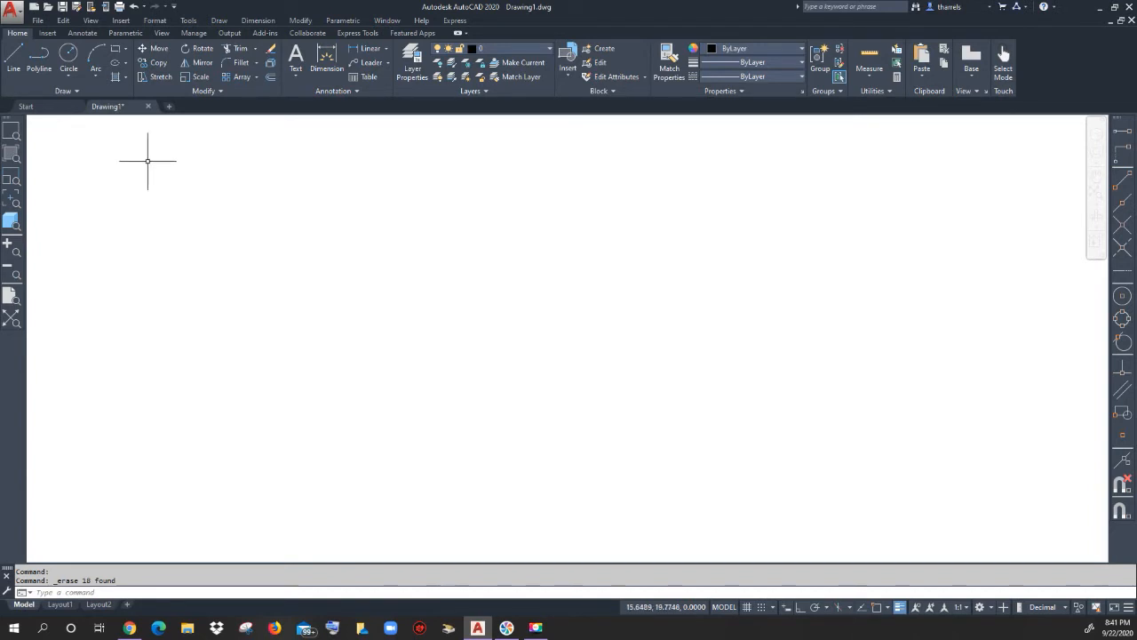
Draw one large rectangle, about a third wider than it is high, in the middle of the empty drawing area.
left_click(115, 49)
left_click(291, 179)
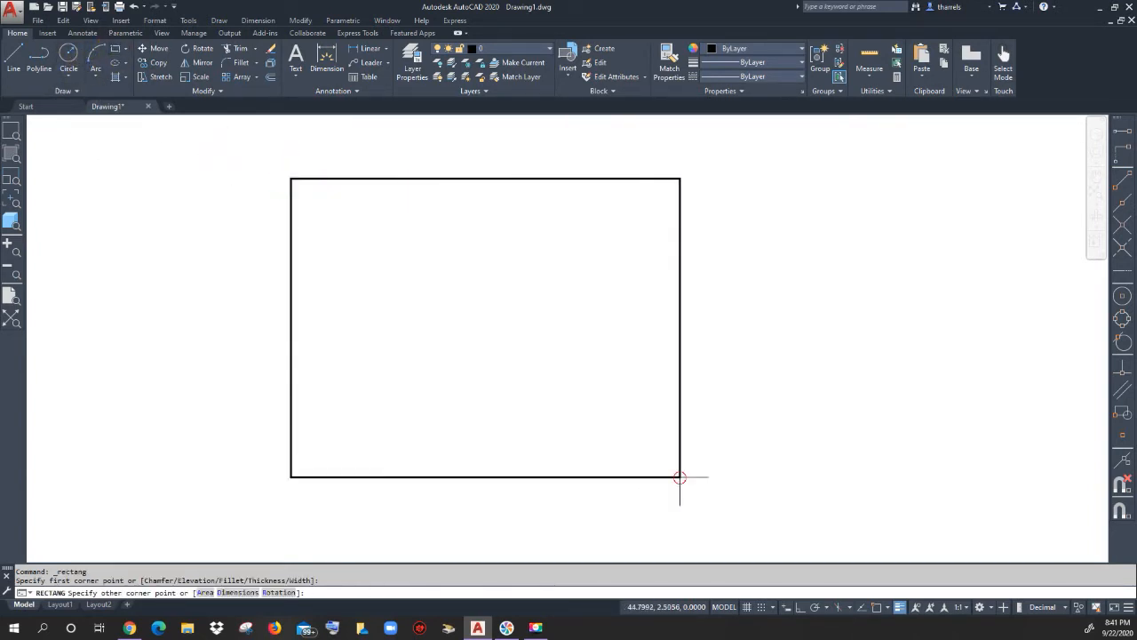
left_click(680, 476)
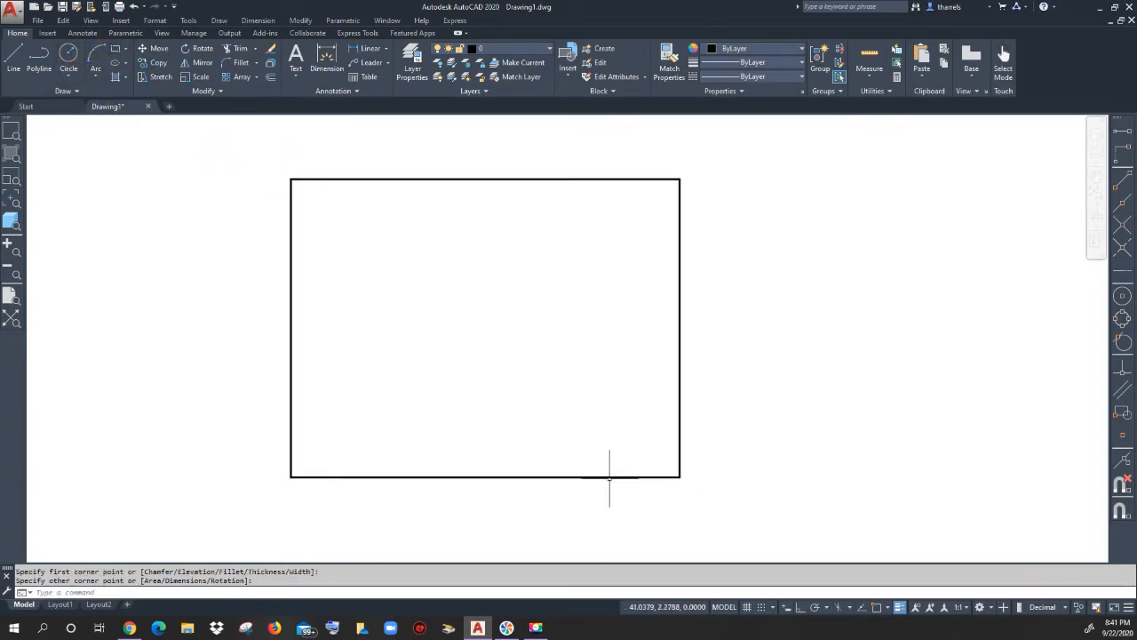
Draw three separate short, nearly horizontal lines of similar length, one below another, inside the rectangle without touching its sides.
left_click(14, 55)
left_click(414, 266)
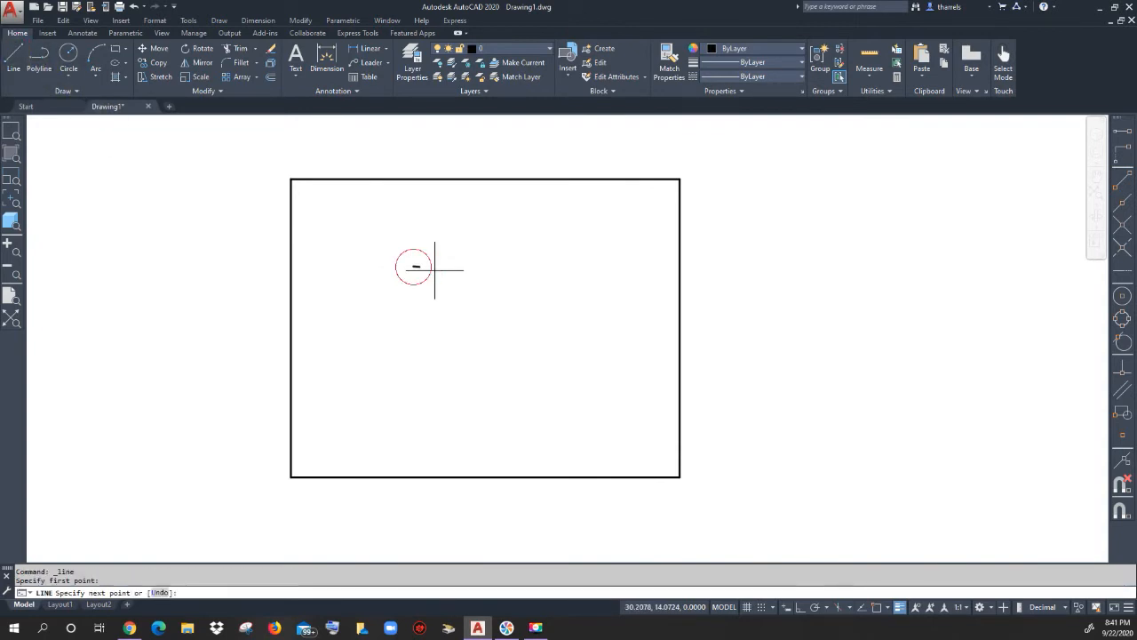
left_click(527, 266)
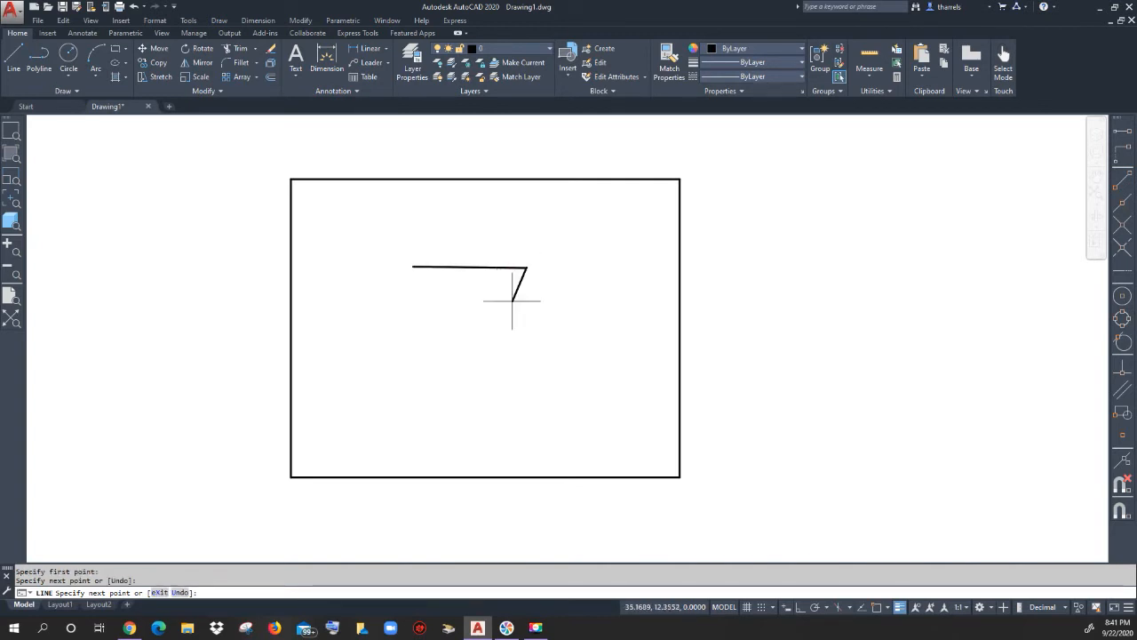
key("Return")
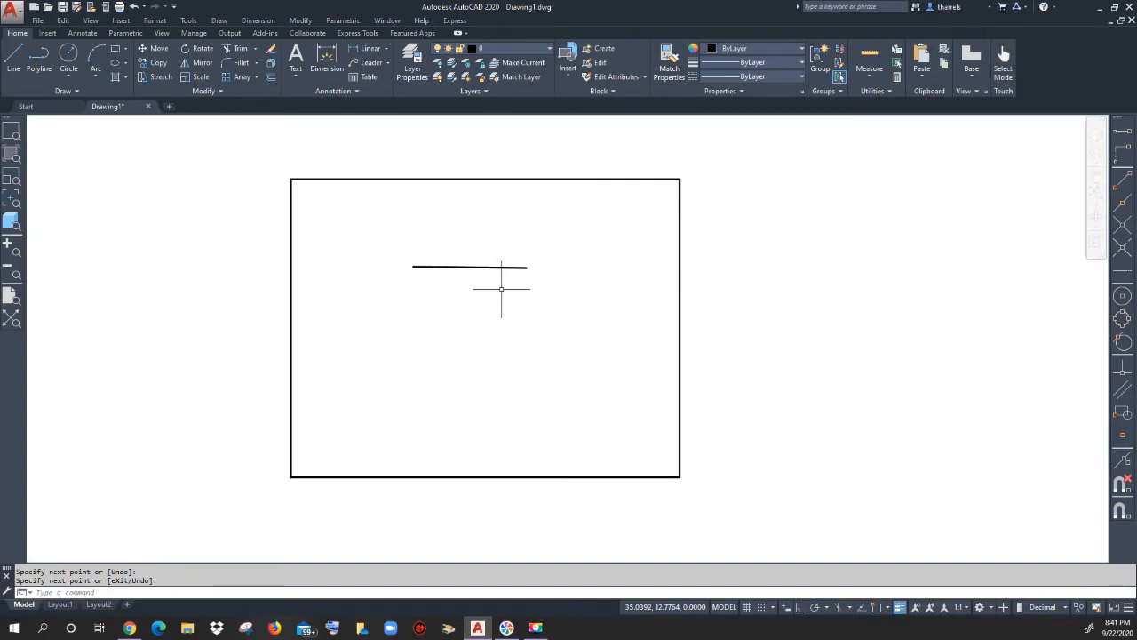
key("Return")
left_click(414, 324)
left_click(531, 326)
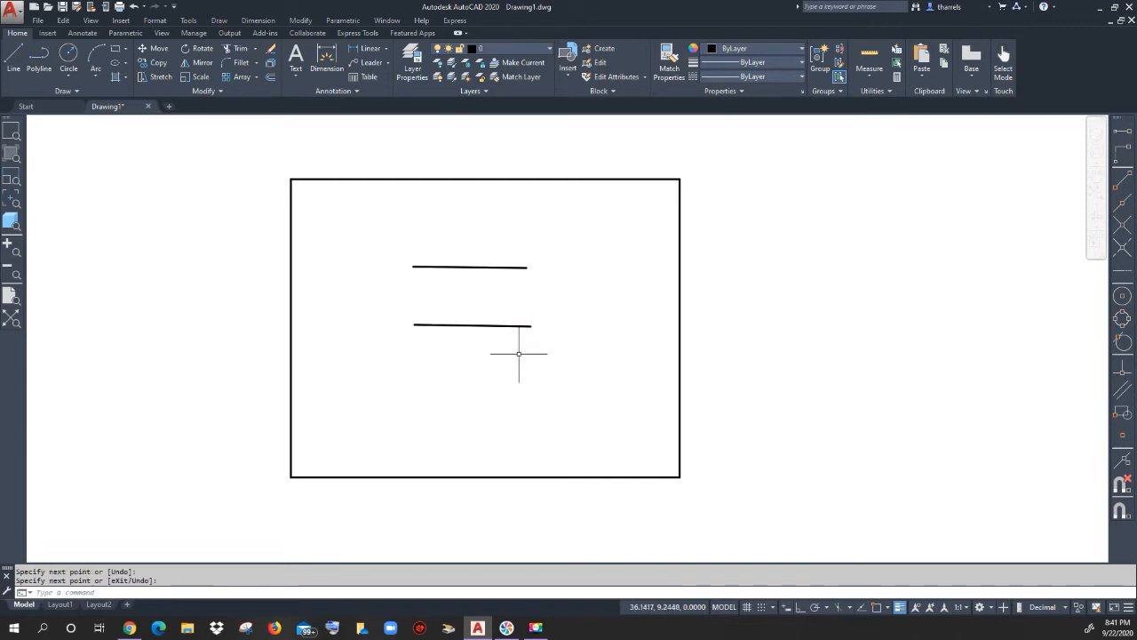
key("Return")
key("Return")
left_click(417, 366)
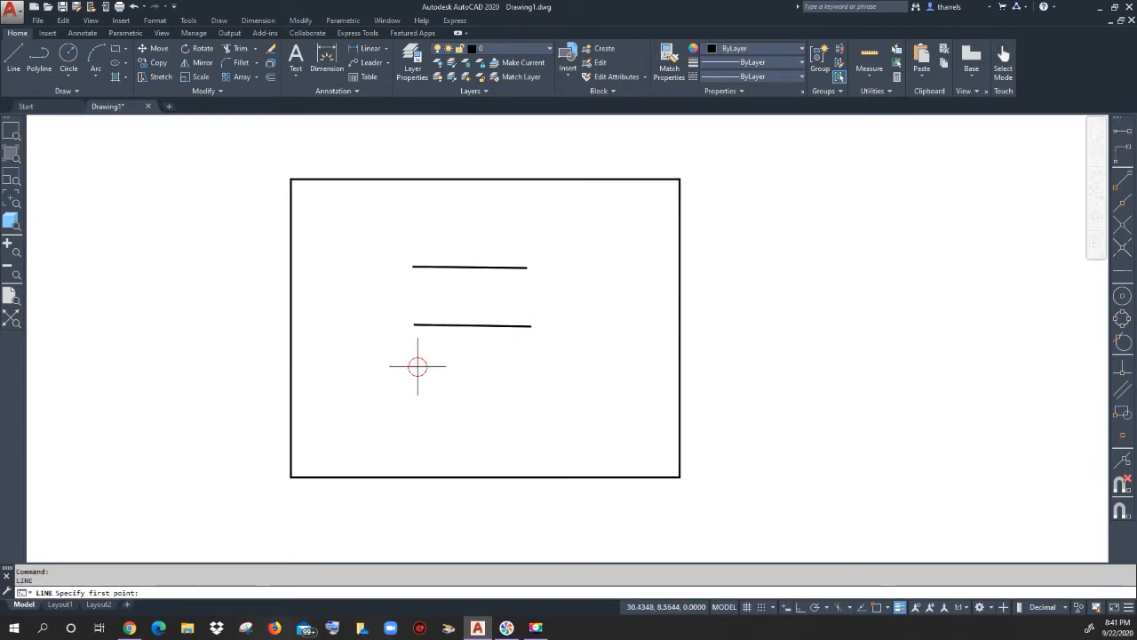
left_click(534, 369)
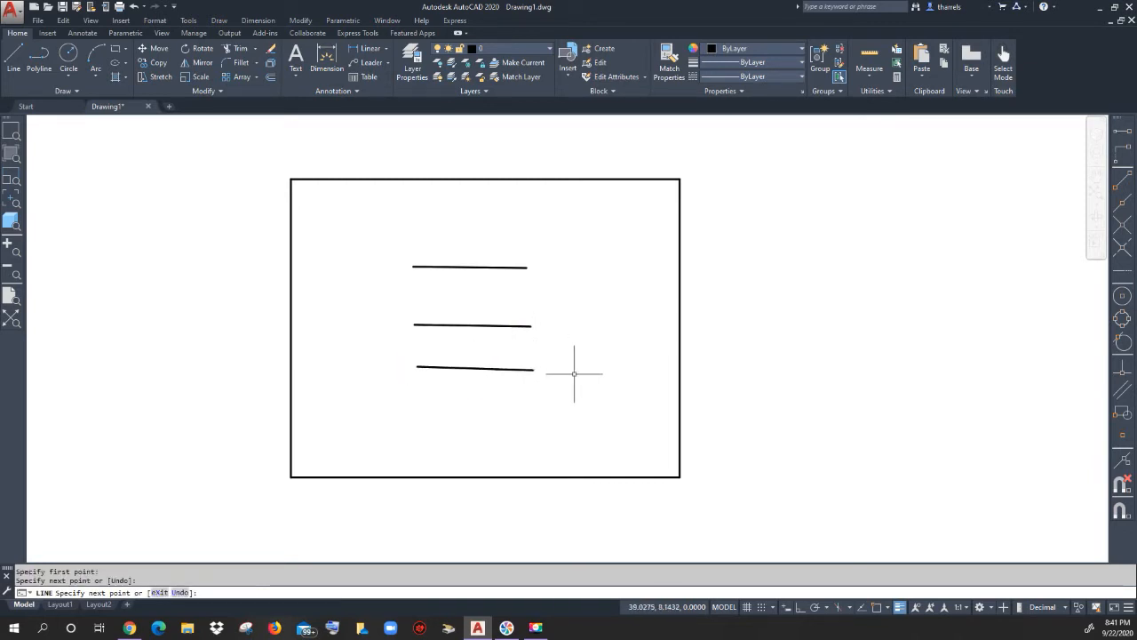
key("Return")
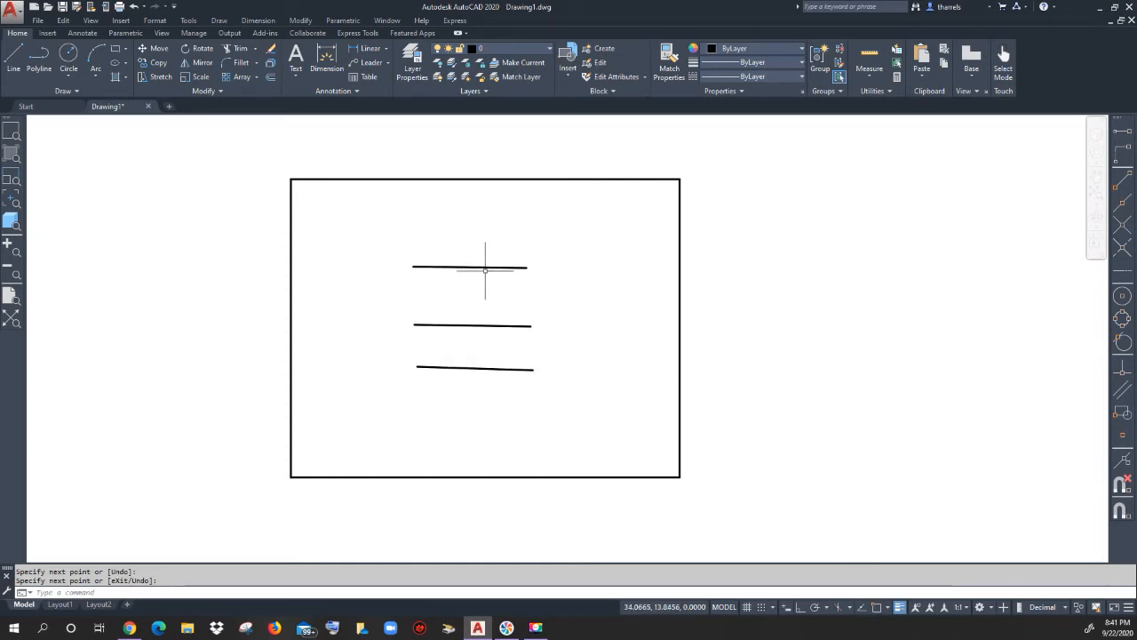
Extend the left end of the uppermost line to the rectangle's left side, using the rectangle as the boundary edge.
left_click(256, 49)
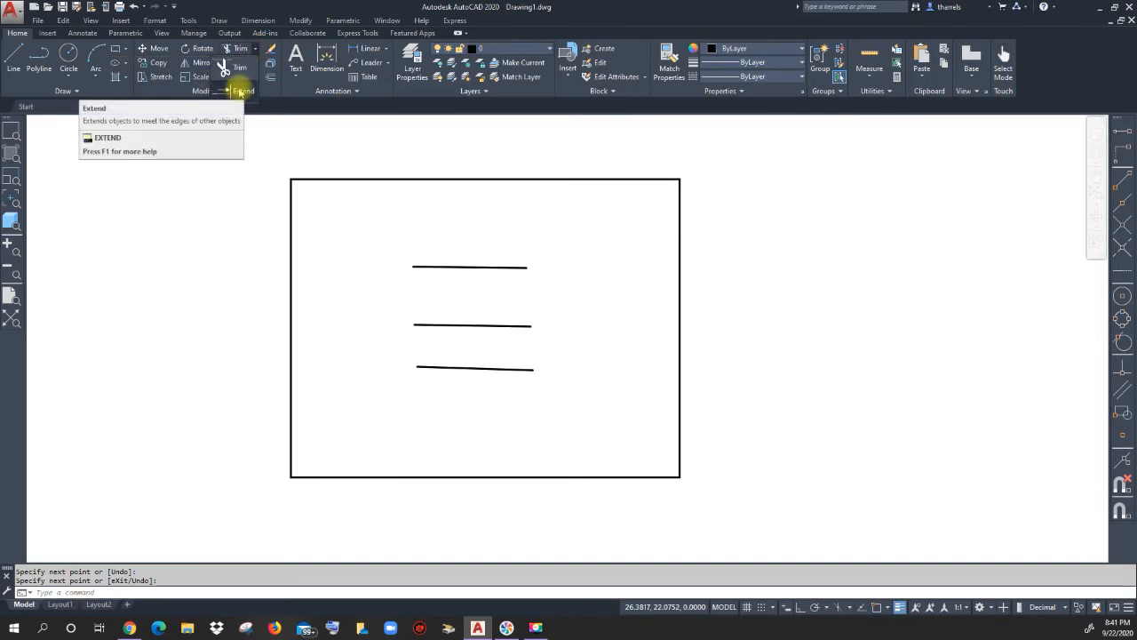
left_click(240, 91)
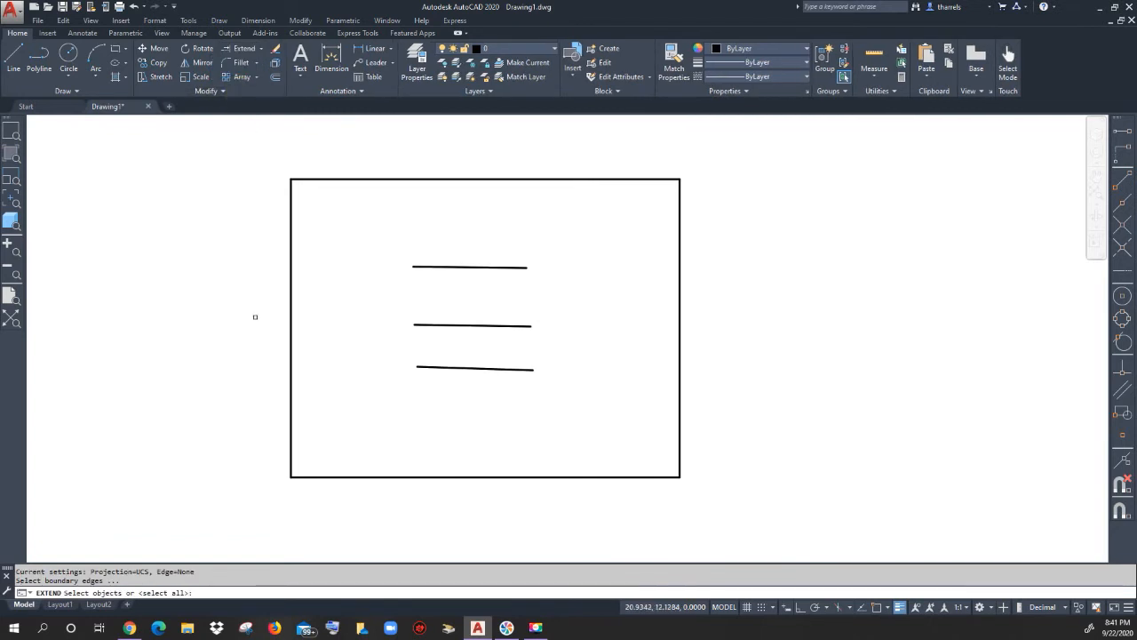
left_click(291, 275)
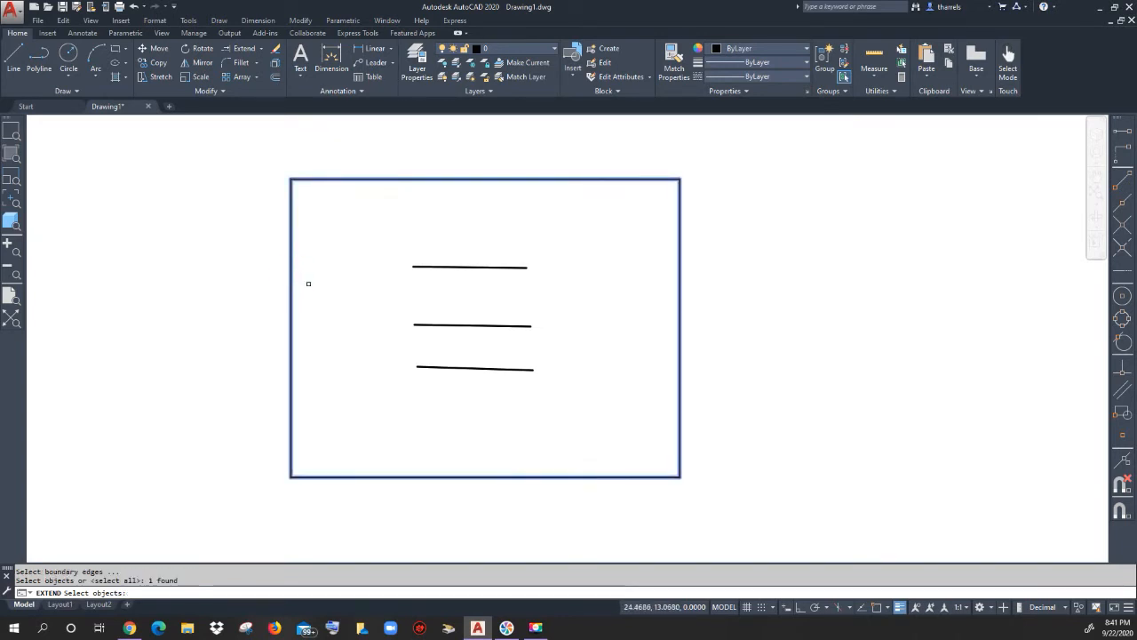
key("Return")
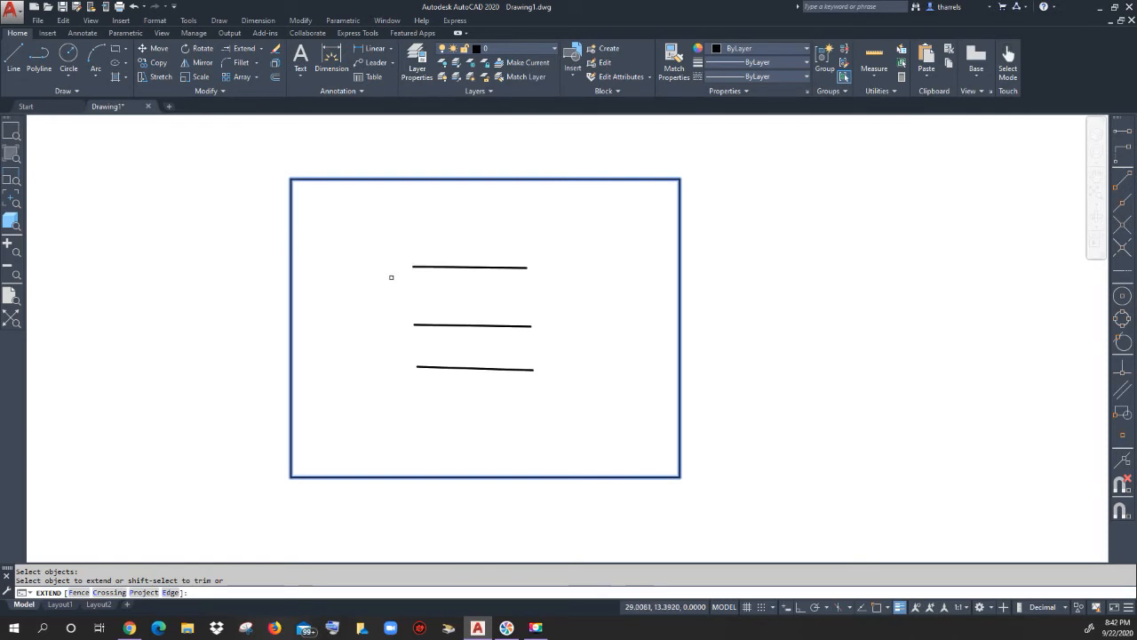
left_click(417, 266)
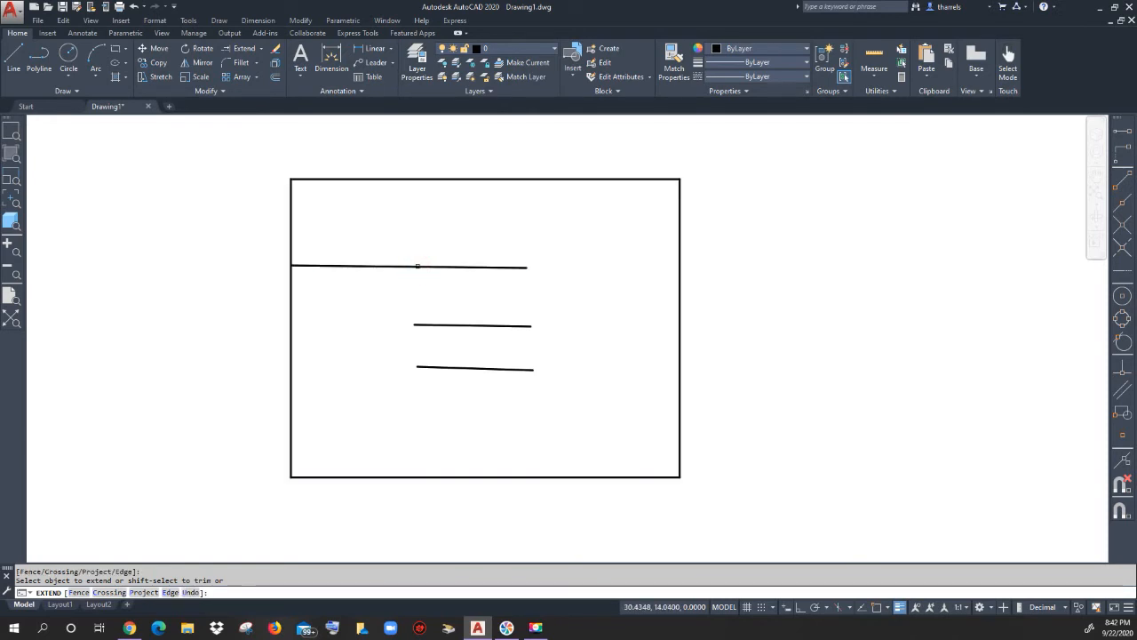
left_click(291, 303)
key("Escape")
key("Escape")
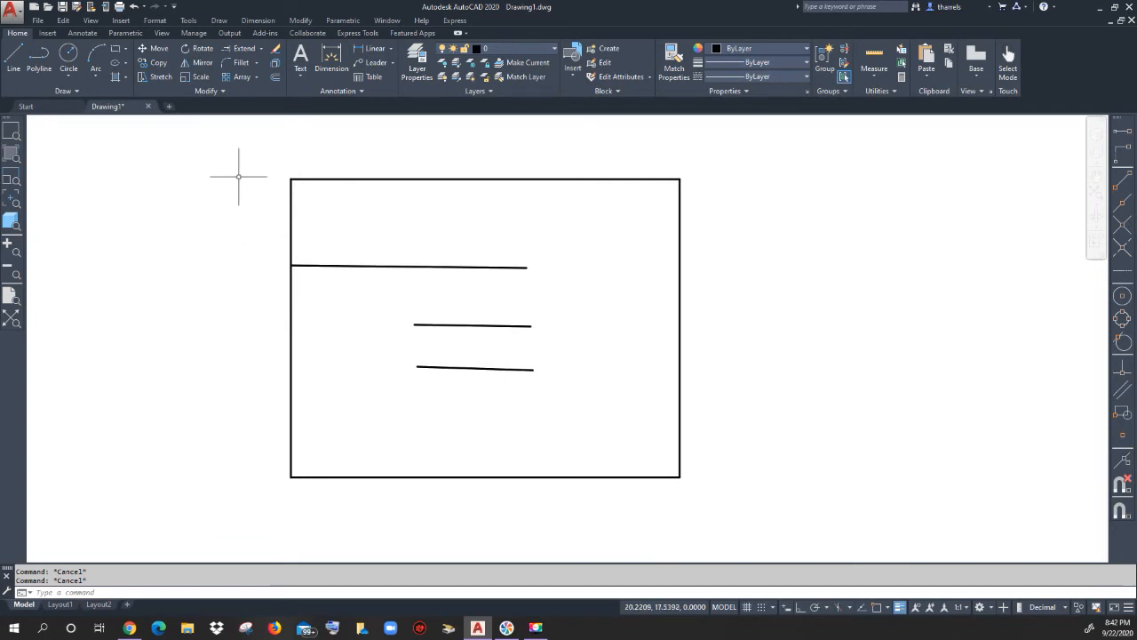
Extend the three inner lines to the rectangle's left and right sides, using all objects as boundary edges.
left_click(238, 50)
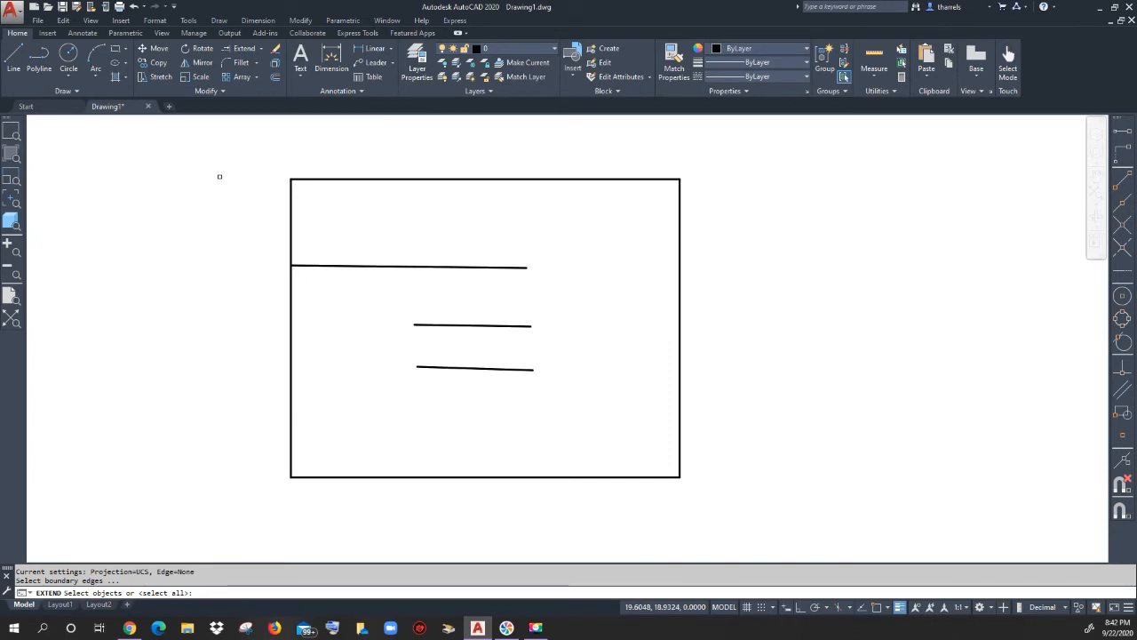
key("Return")
left_click(291, 179)
left_click(519, 265)
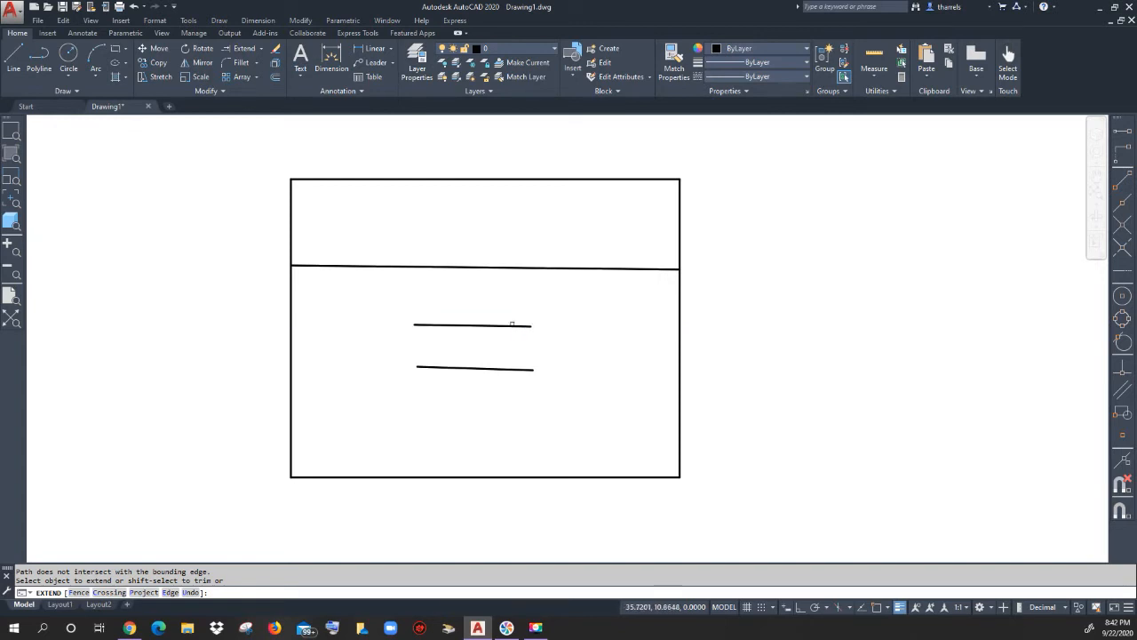
left_click(516, 326)
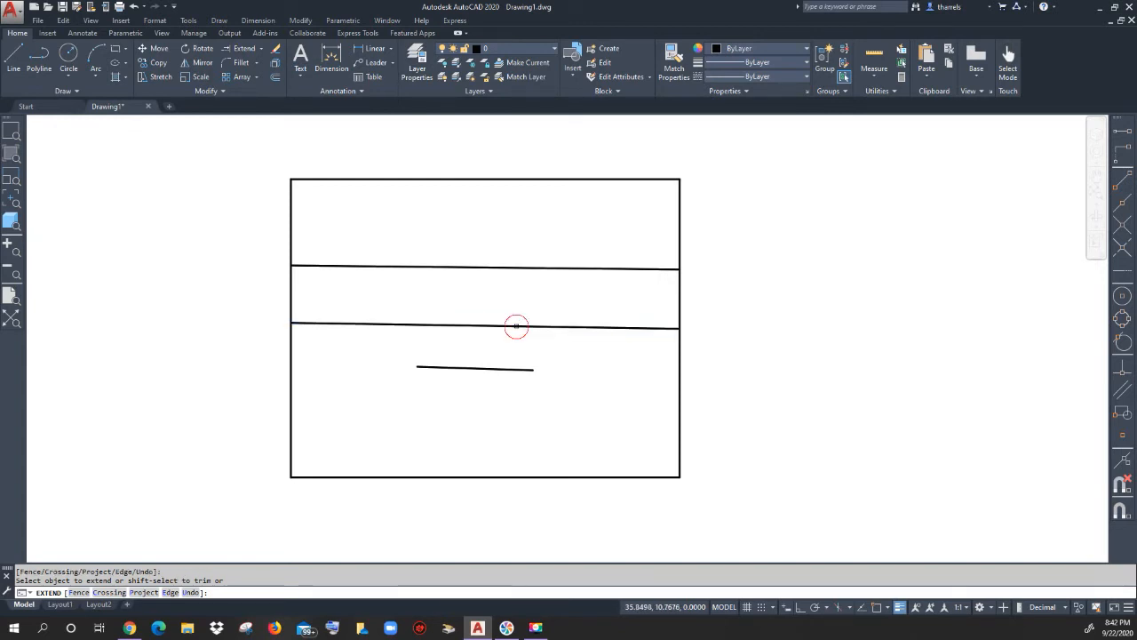
left_click(520, 368)
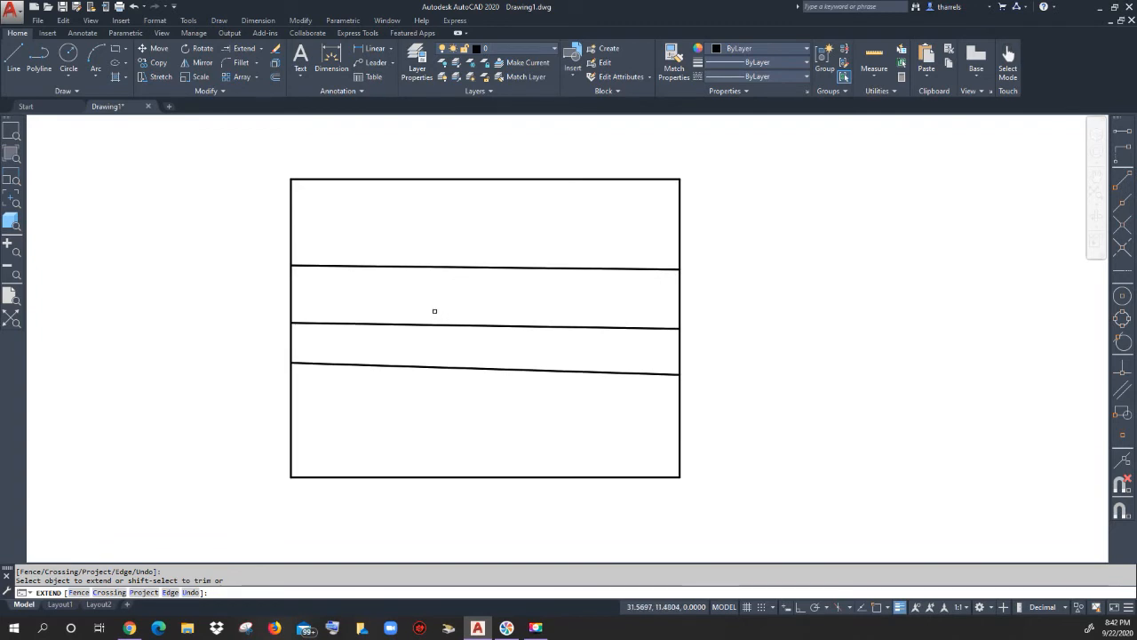
left_click(405, 321)
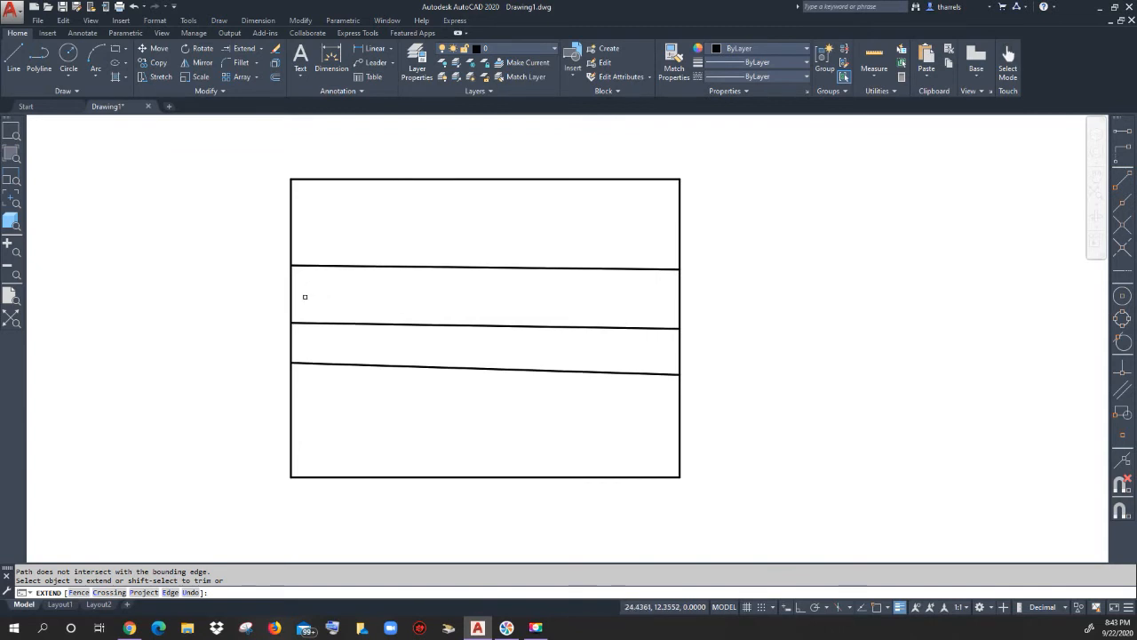
Within Extend, trim the rectangle's left side between the upper two lines and below the lowest line, and extend it back to close both gaps.
left_click(292, 296, "shift")
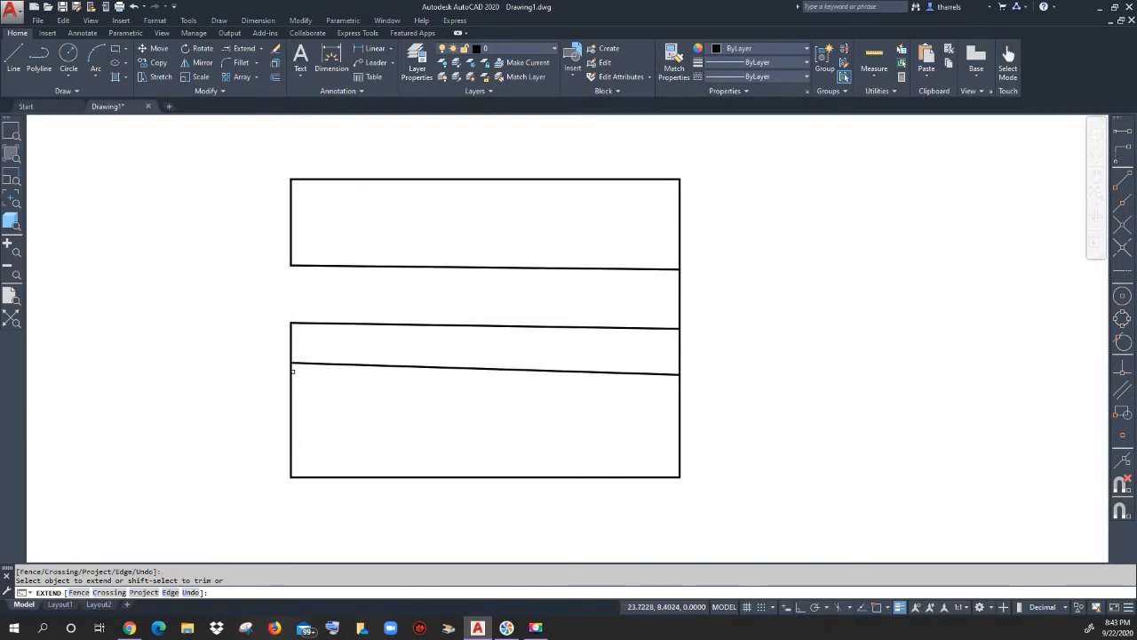
left_click(294, 376, "shift")
left_click(289, 378, "shift")
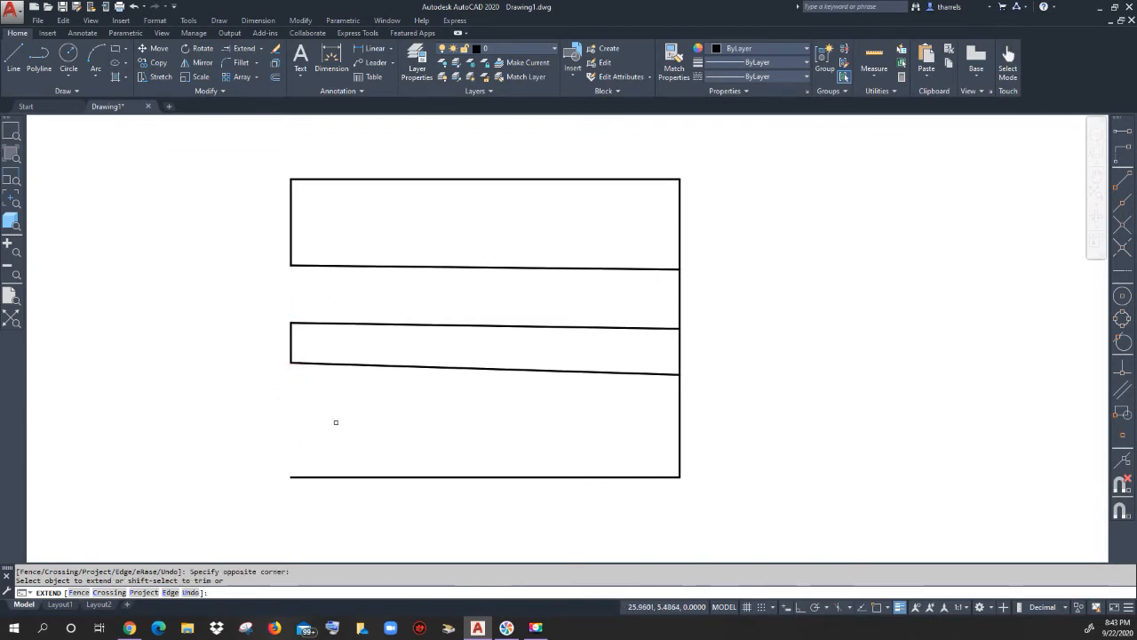
left_click(293, 334)
left_click(293, 358)
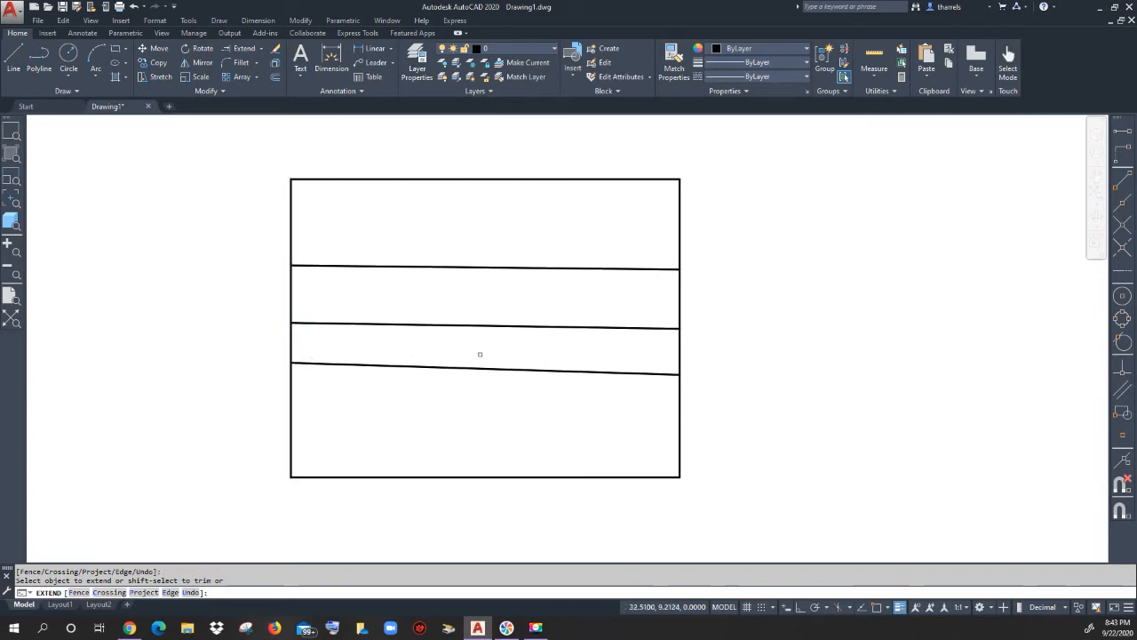
Within Extend, trim segments of the rectangle's right side between the lines, extend it back to close the gaps, and end the command.
left_click(679, 351, "shift")
left_click(680, 251, "shift")
left_click(679, 306)
left_click(680, 325)
key("Escape")
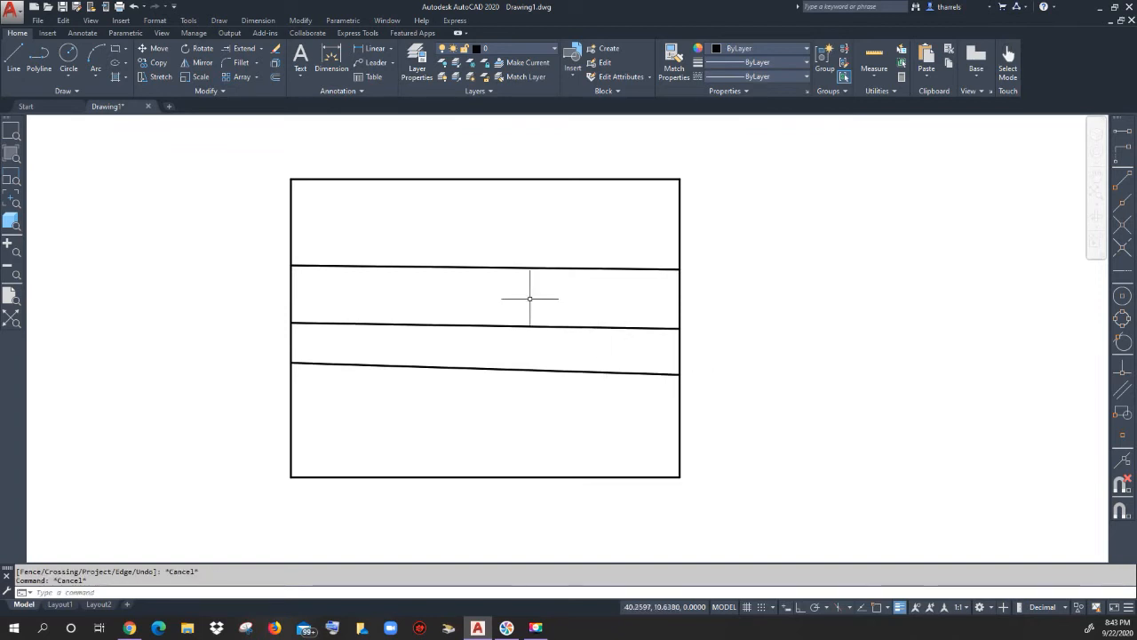
Erase the rectangle and its three lines with a crossing selection.
left_click(276, 49)
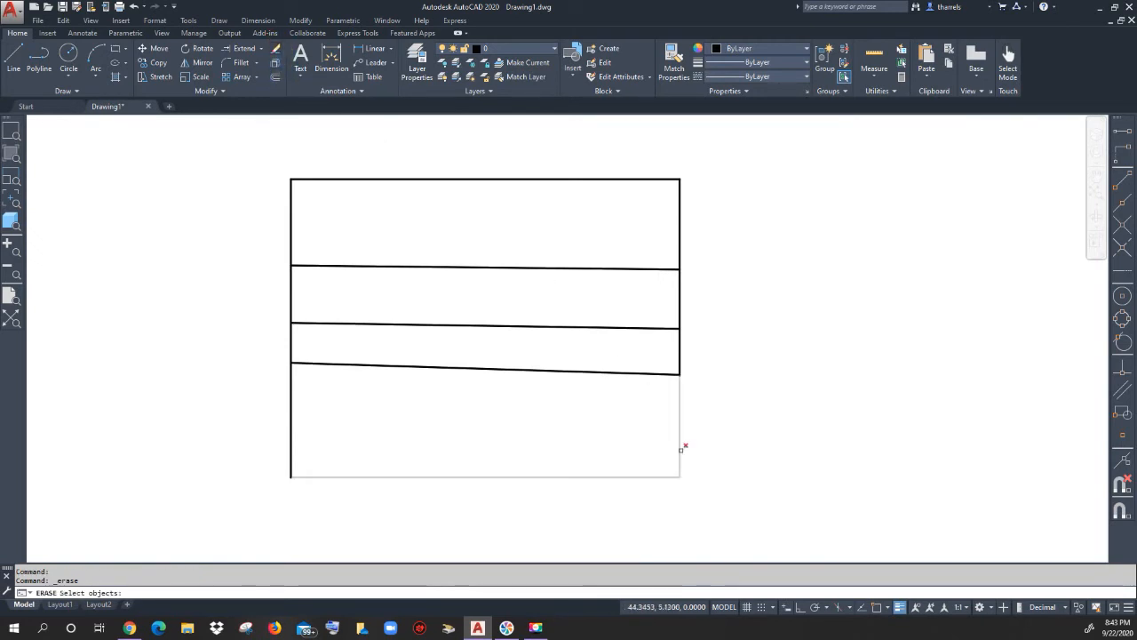
left_click(696, 489)
left_click(273, 133)
key("Return")
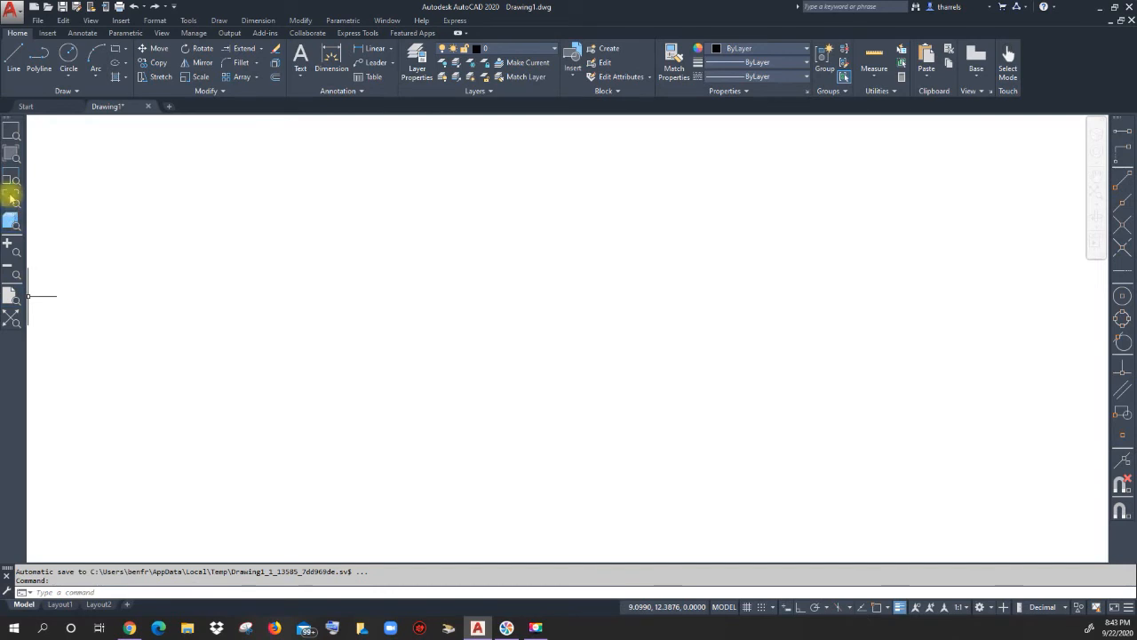
Draw a rectangle about 1.7 times as wide as high in the middle of the empty drawing area.
left_click(12, 318)
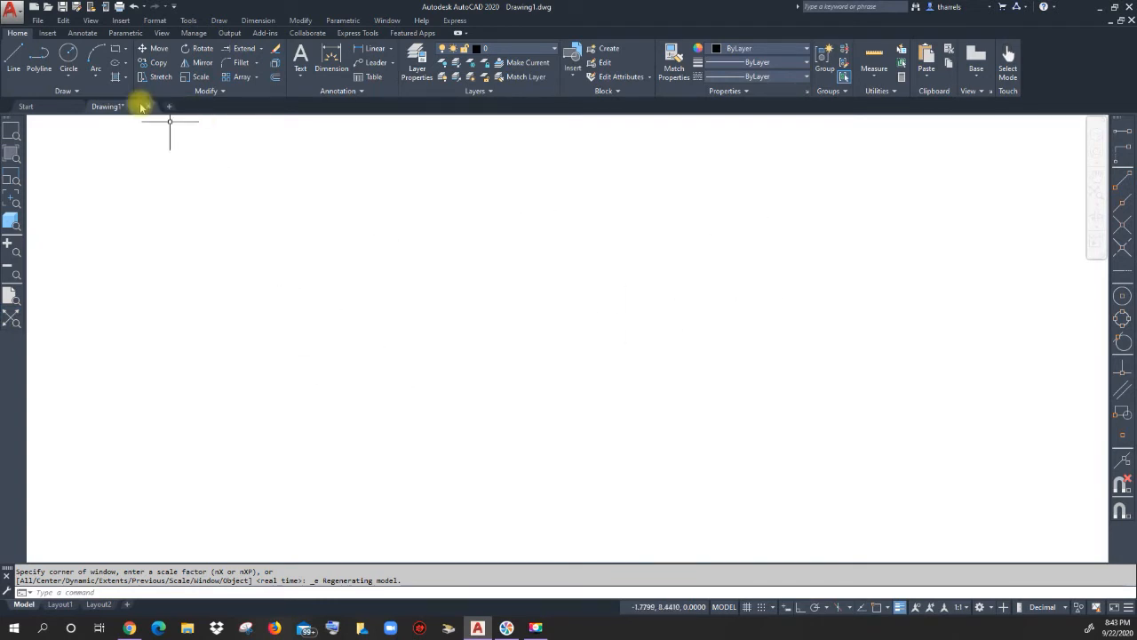
left_click(116, 51)
left_click(373, 247)
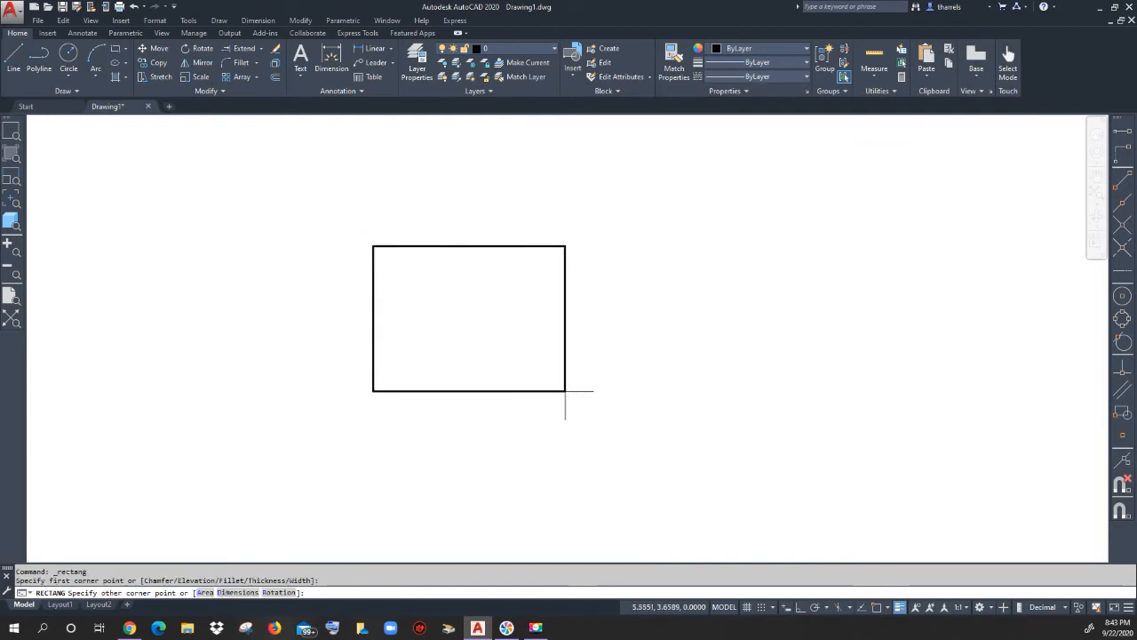
left_click(650, 406)
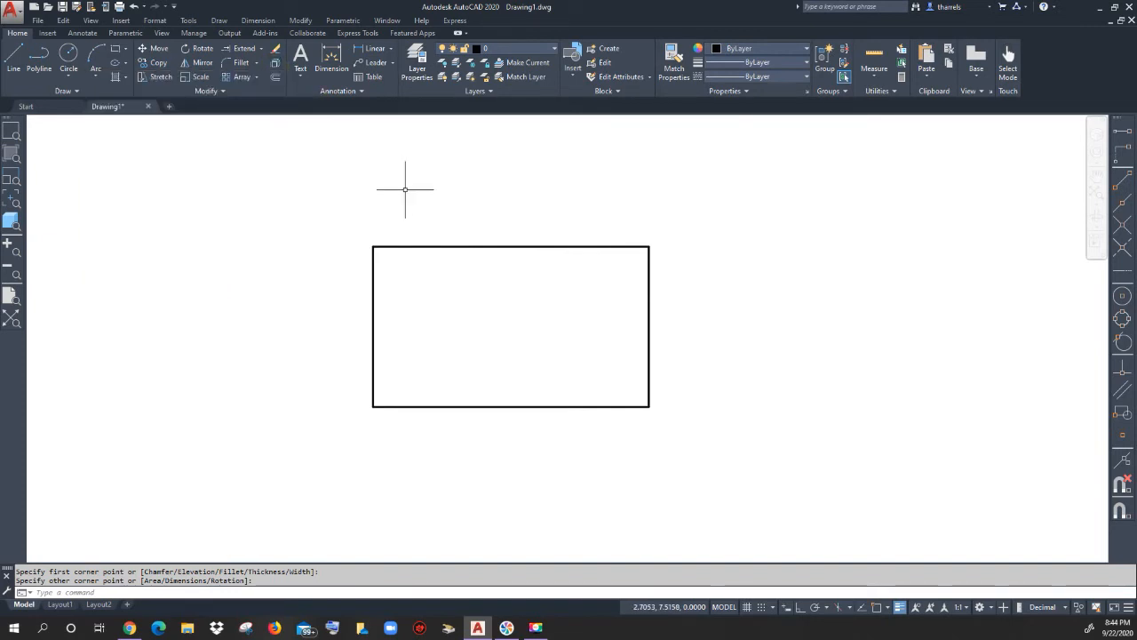
key("Escape")
key("Escape")
Check whether the rectangle selects as one object, and explode it into separate lines.
left_click(414, 246)
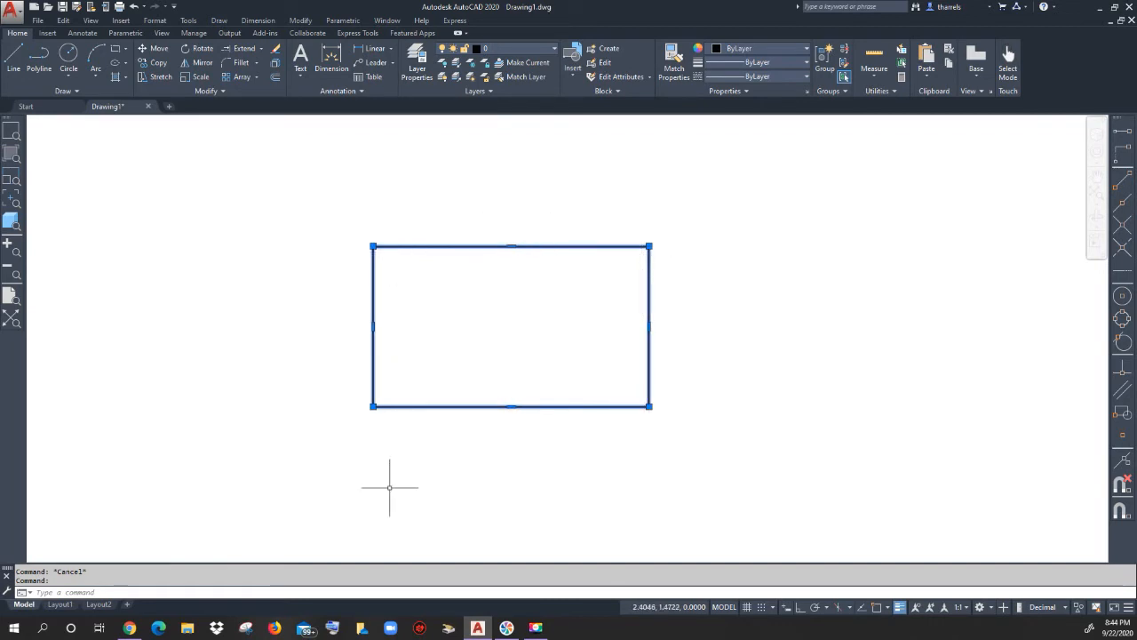
key("Escape")
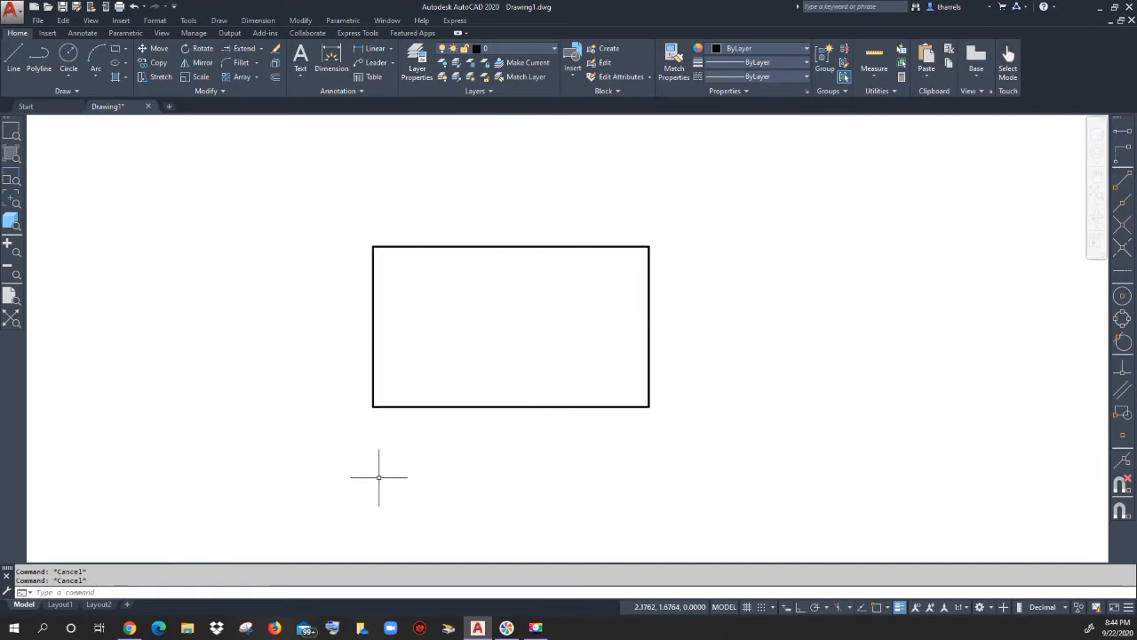
left_click(276, 64)
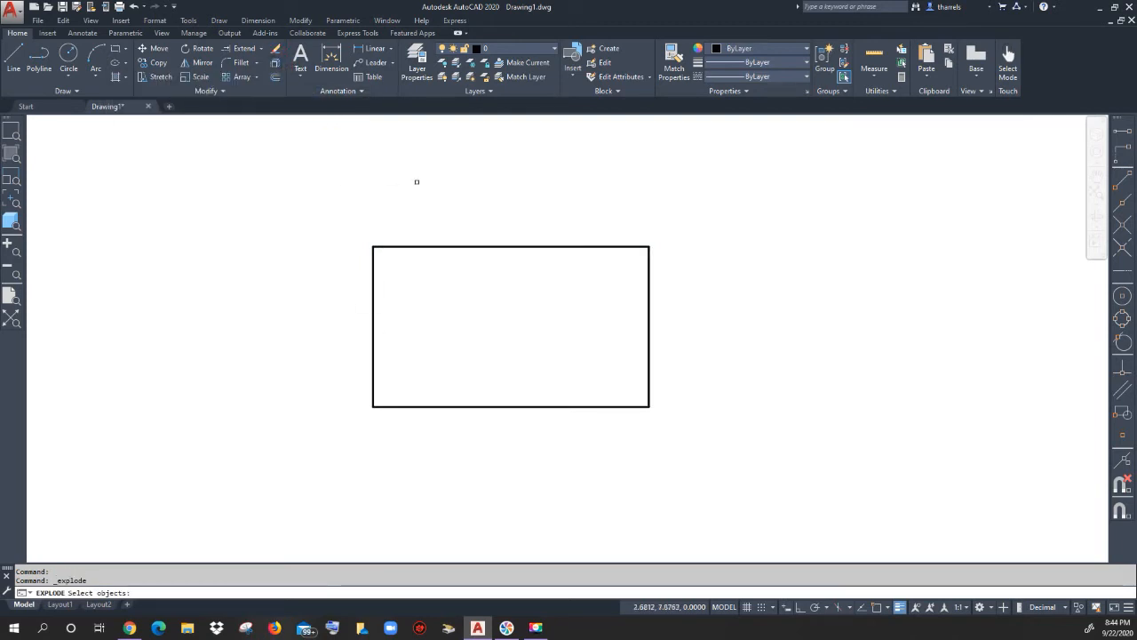
left_click(471, 244)
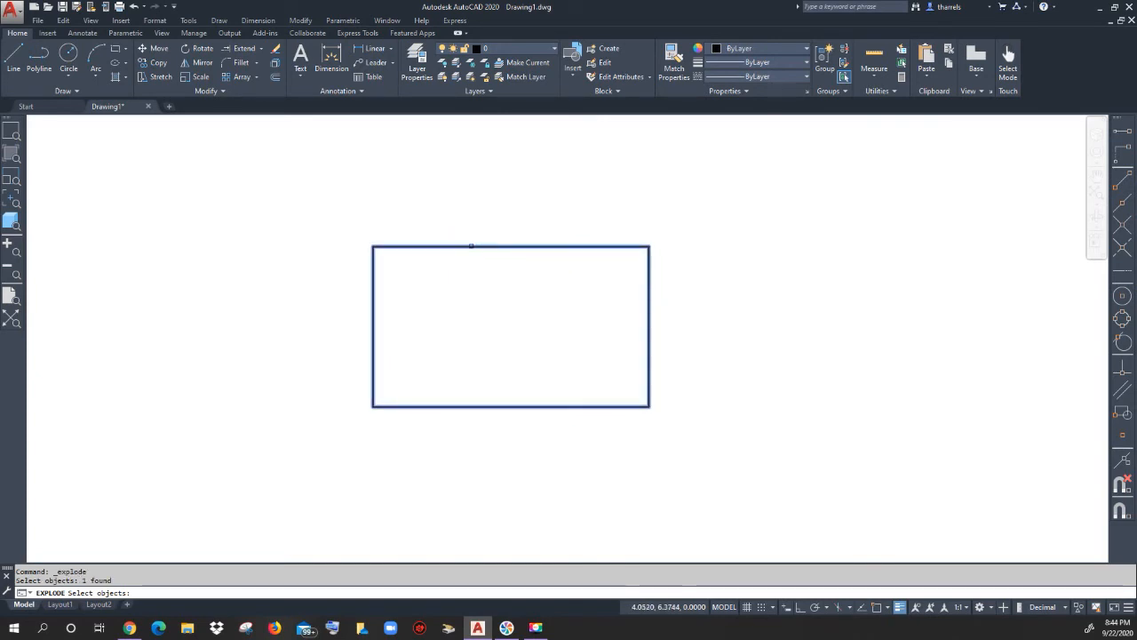
key("Return")
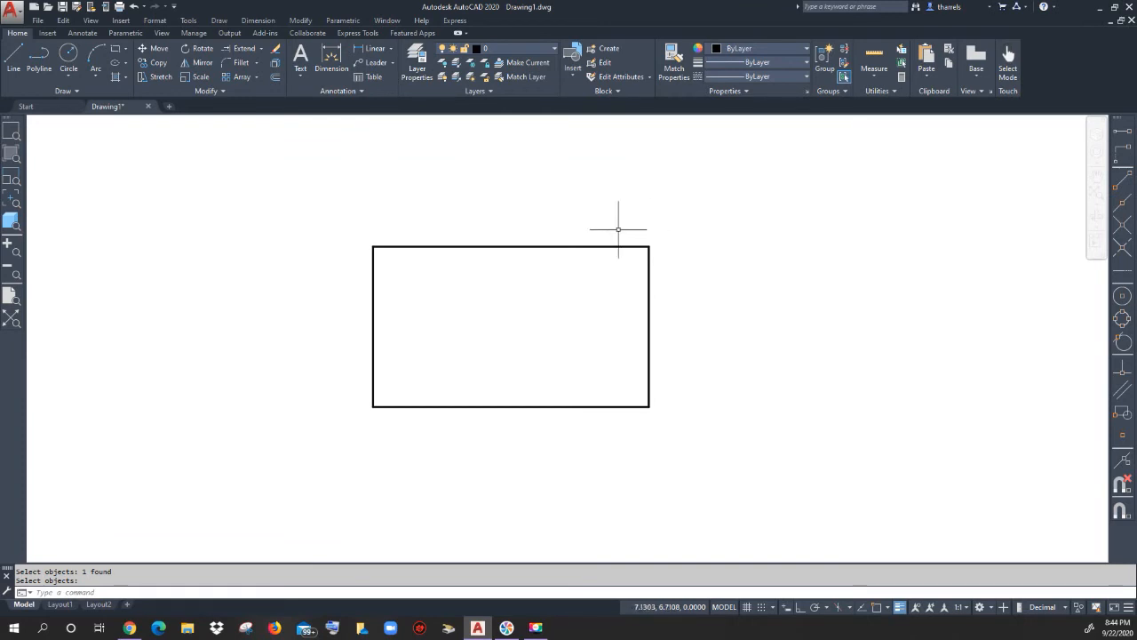
Select the exploded rectangle's upper, right and lower sides one by one to check that they are separate lines, and clear the selection.
left_click(583, 246)
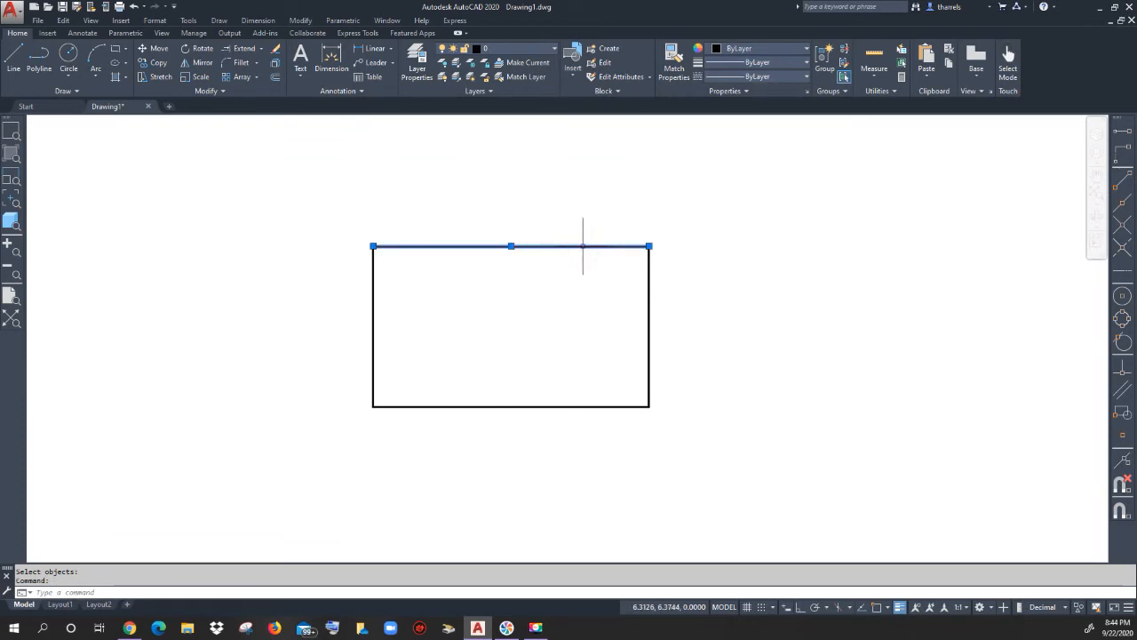
left_click(649, 292)
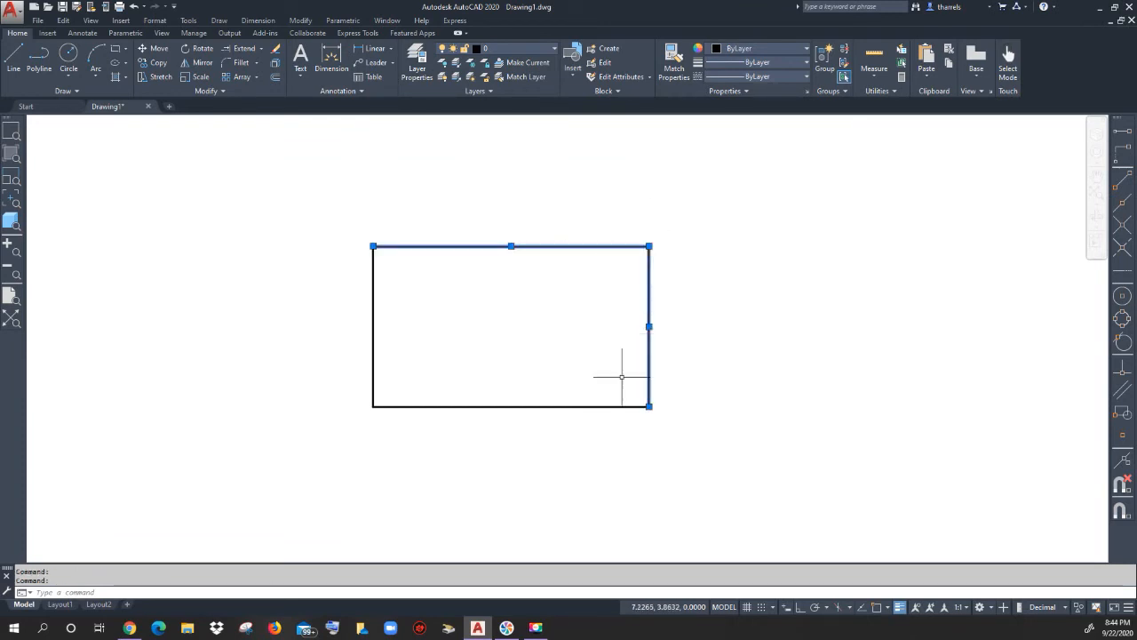
left_click(583, 407)
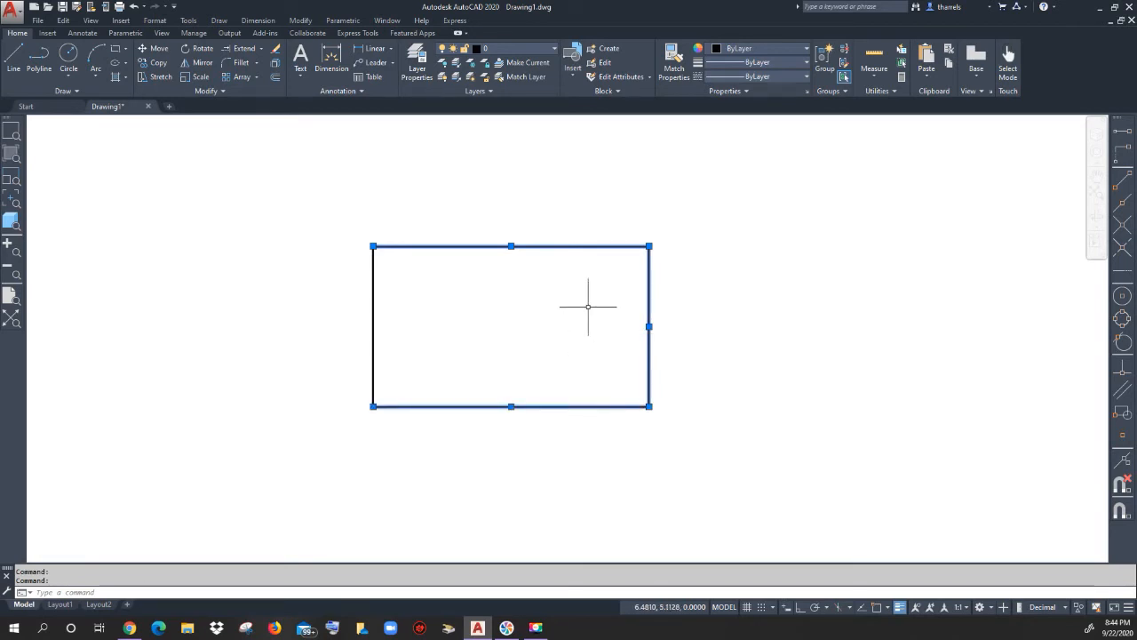
left_click(376, 324)
left_click(398, 323)
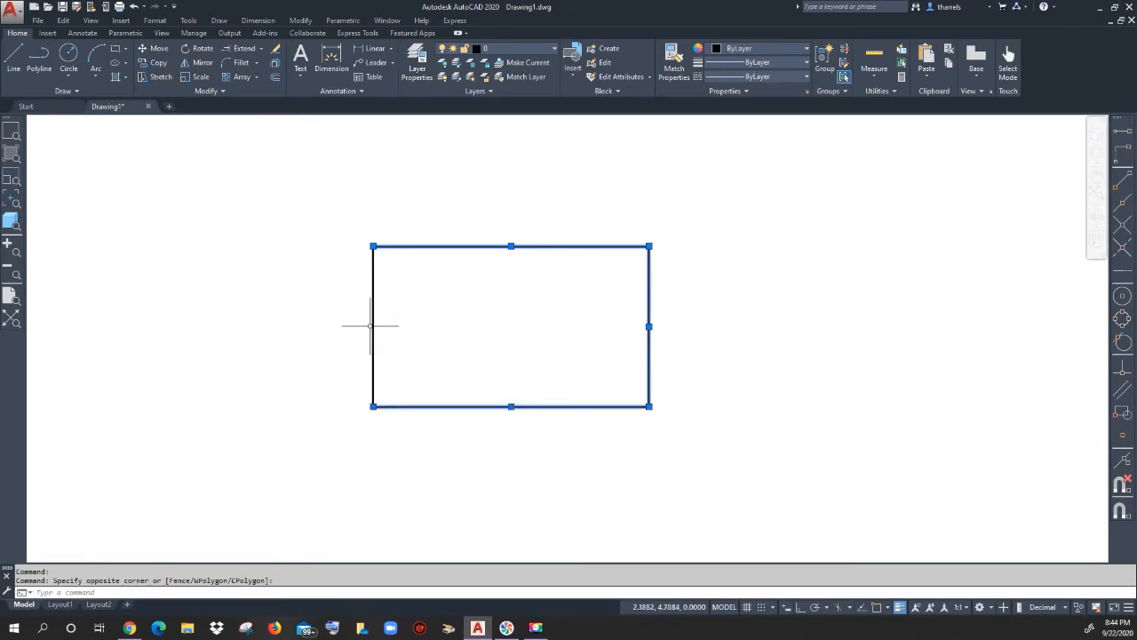
key("Escape")
key("Escape")
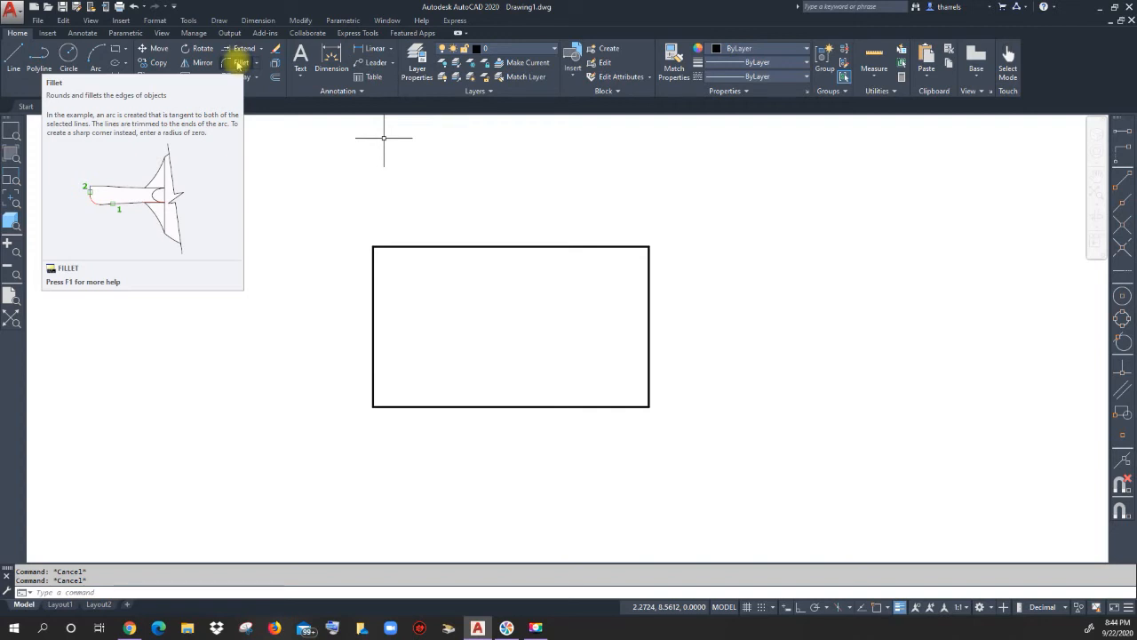
Fillet the rectangle's upper-left corner with a radius of .5.
left_click(238, 64)
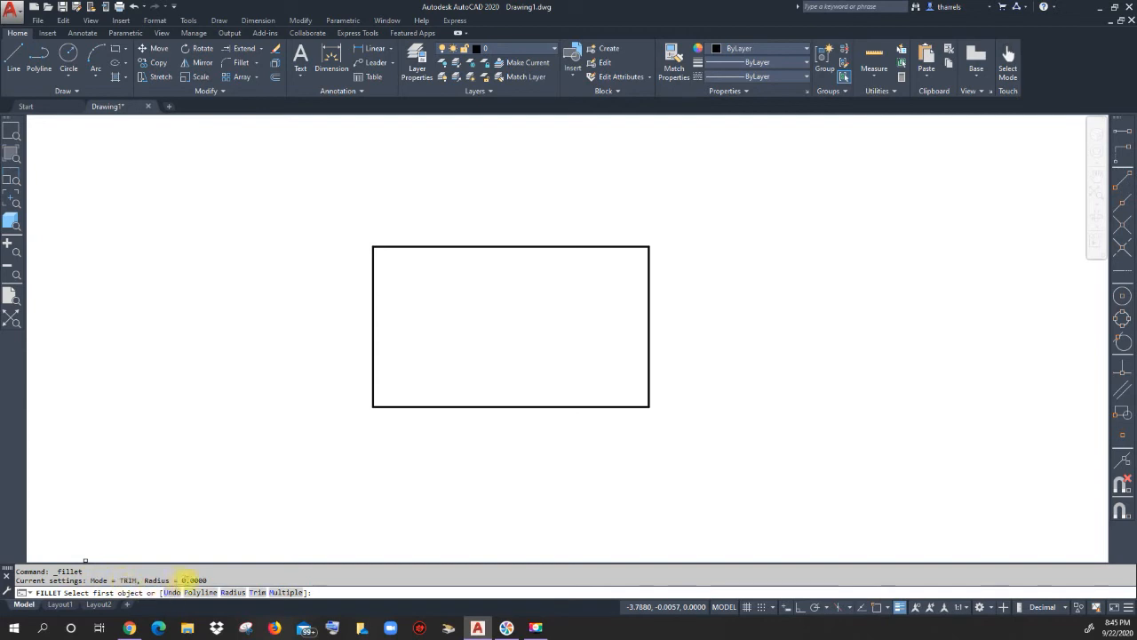
right_click(234, 280)
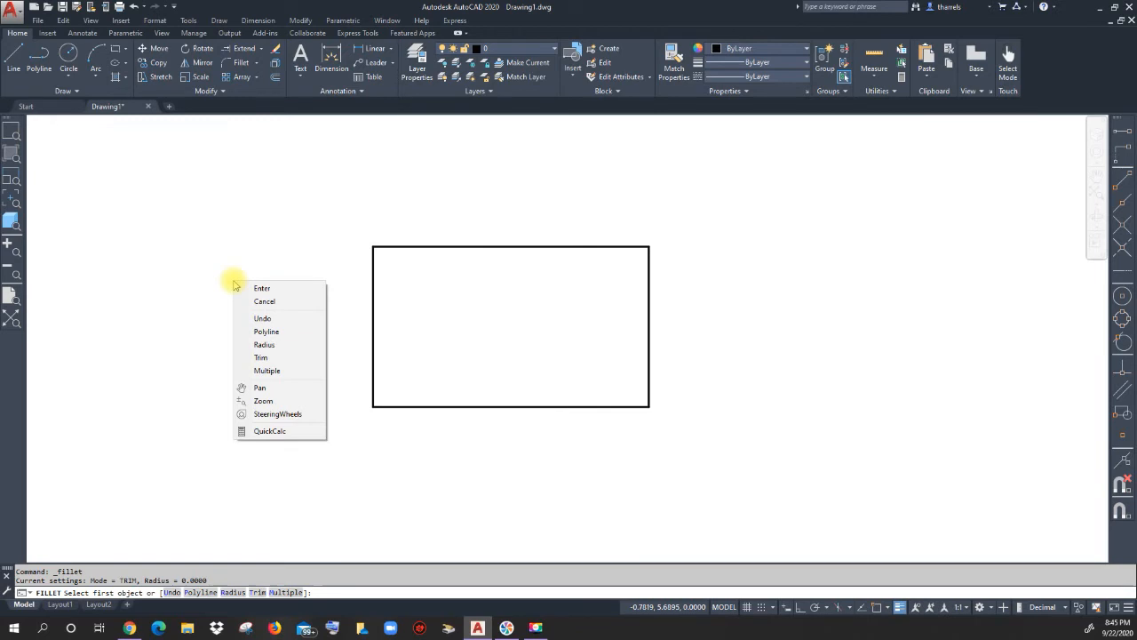
left_click(262, 344)
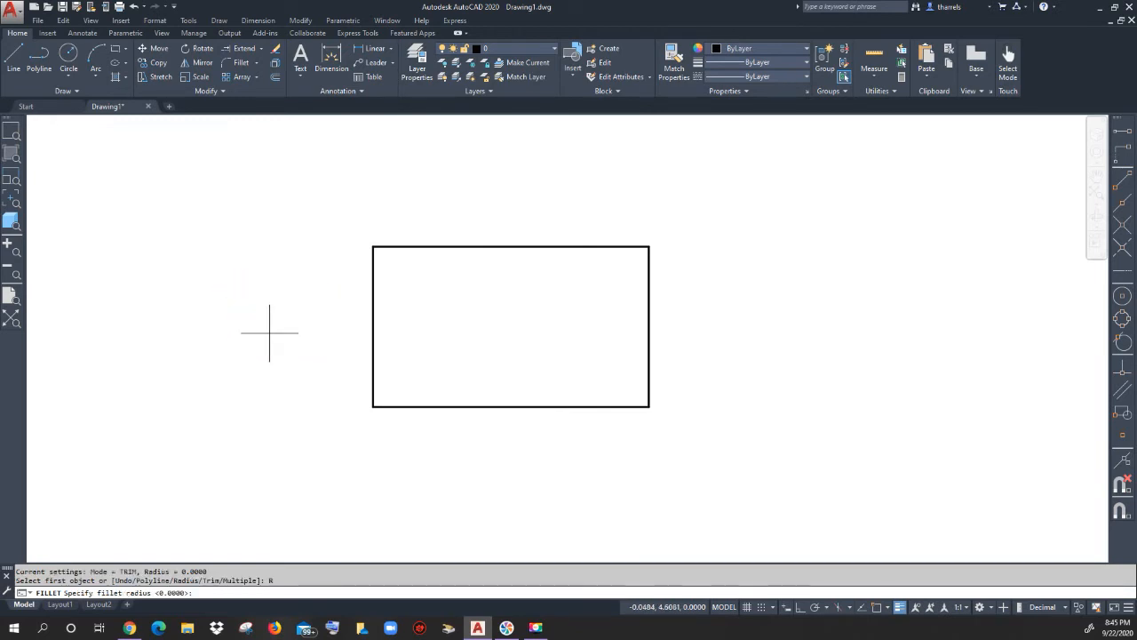
type(".5")
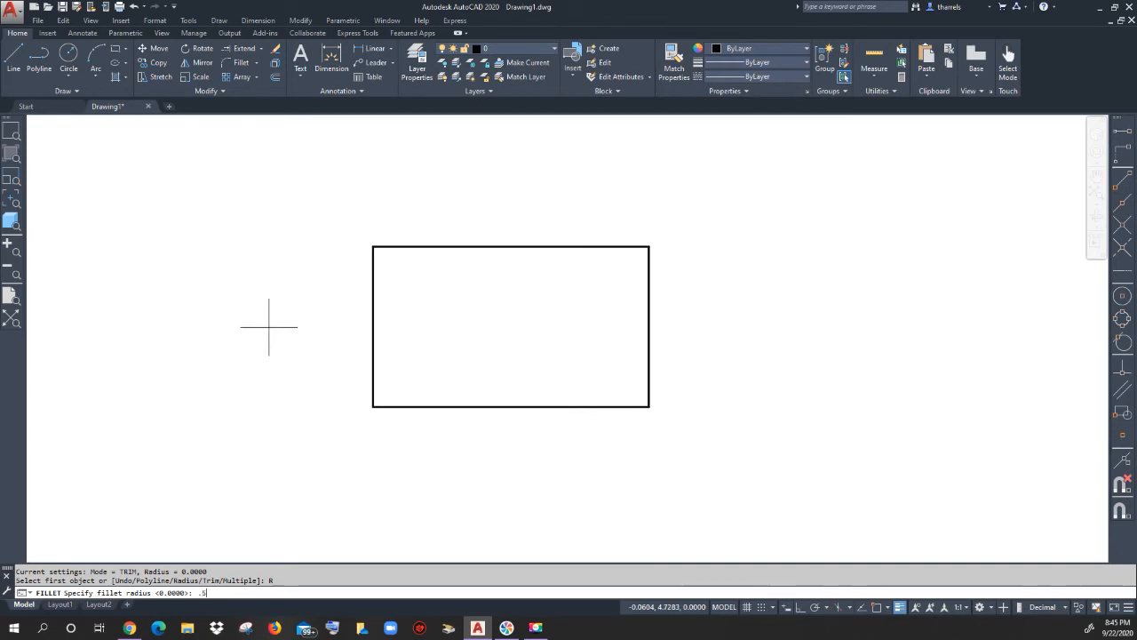
key("Return")
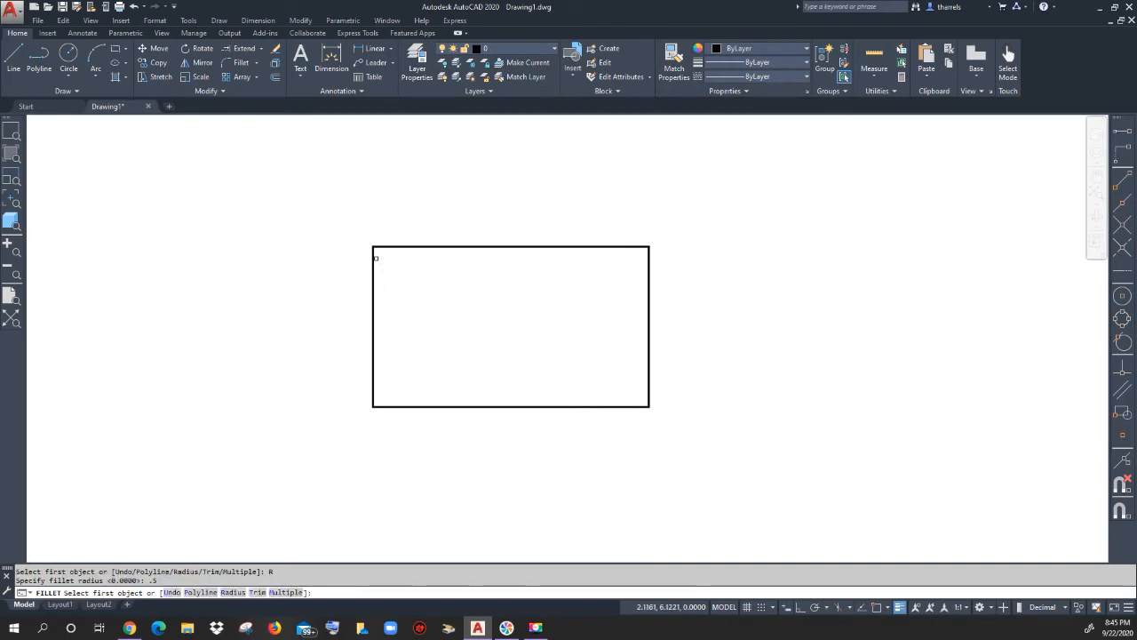
left_click(372, 257)
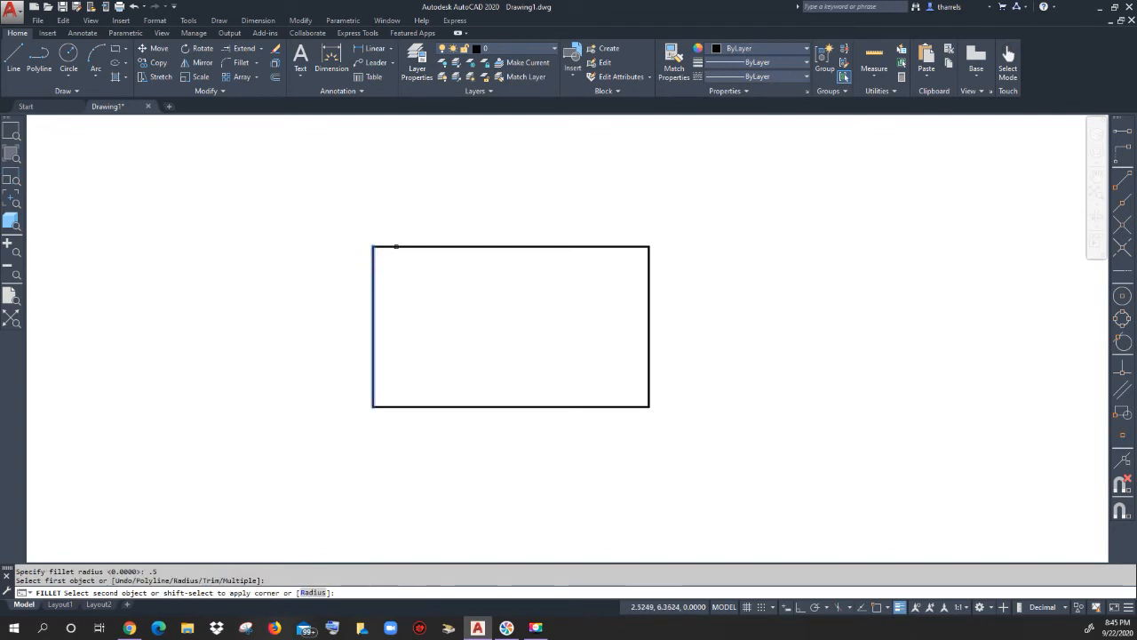
left_click(398, 246)
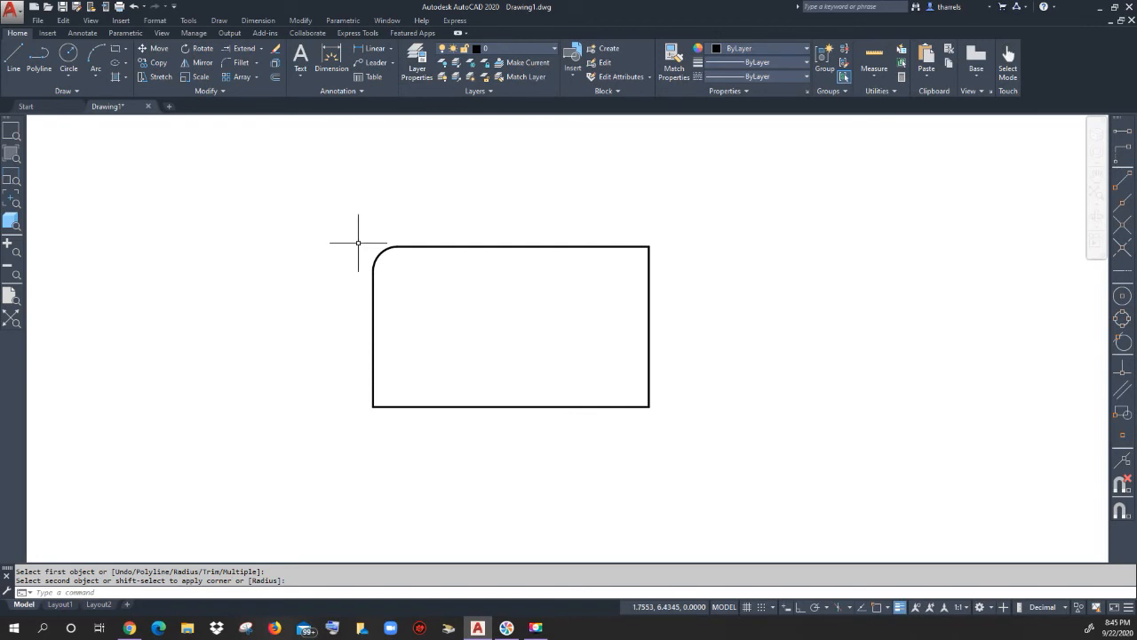
Fillet the rectangle's upper-right corner with the trim mode set to No trim.
left_click(238, 63)
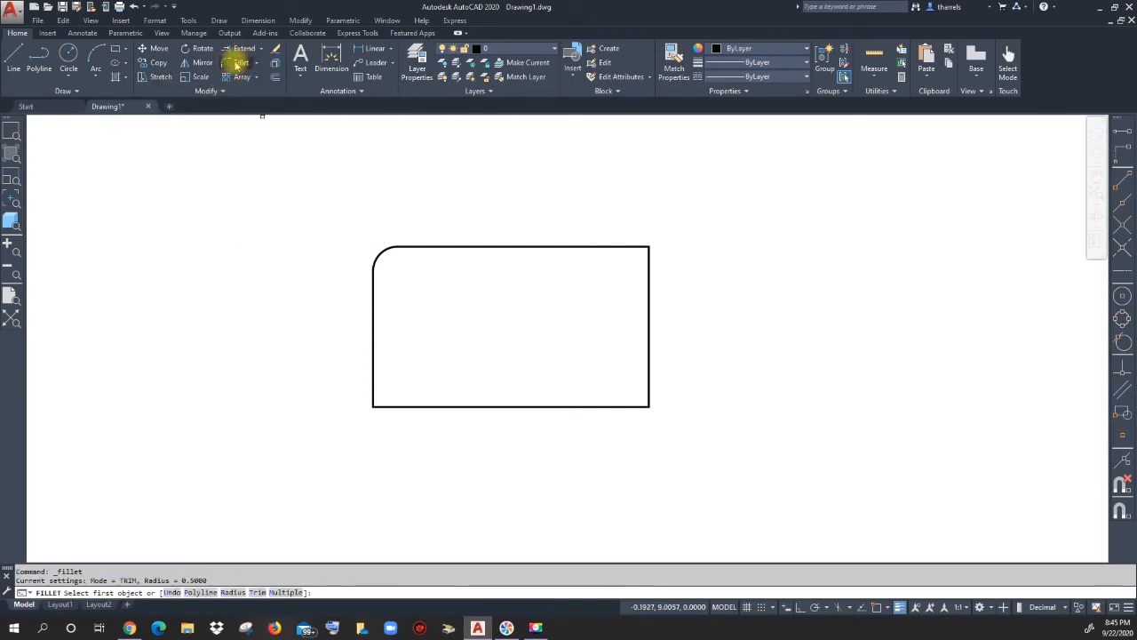
right_click(247, 241)
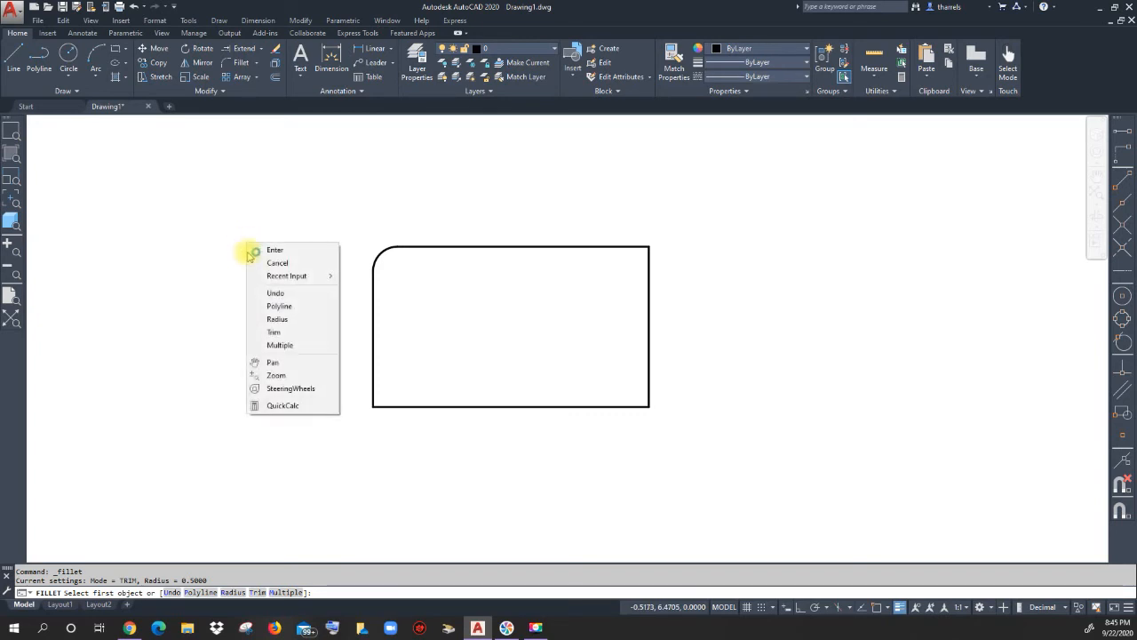
left_click(271, 332)
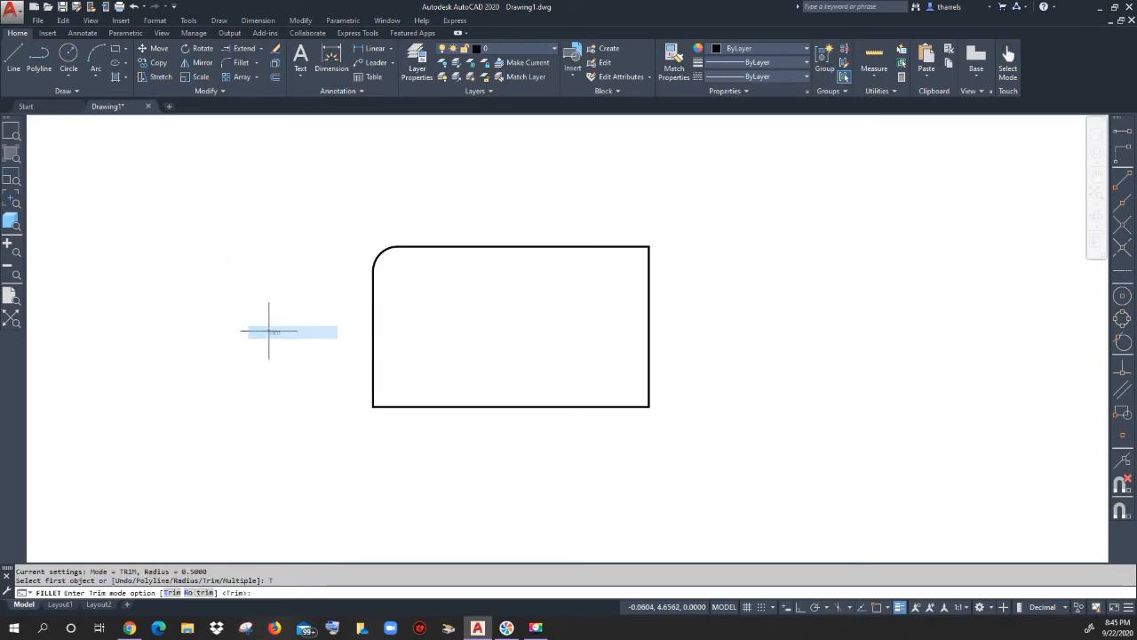
right_click(267, 229)
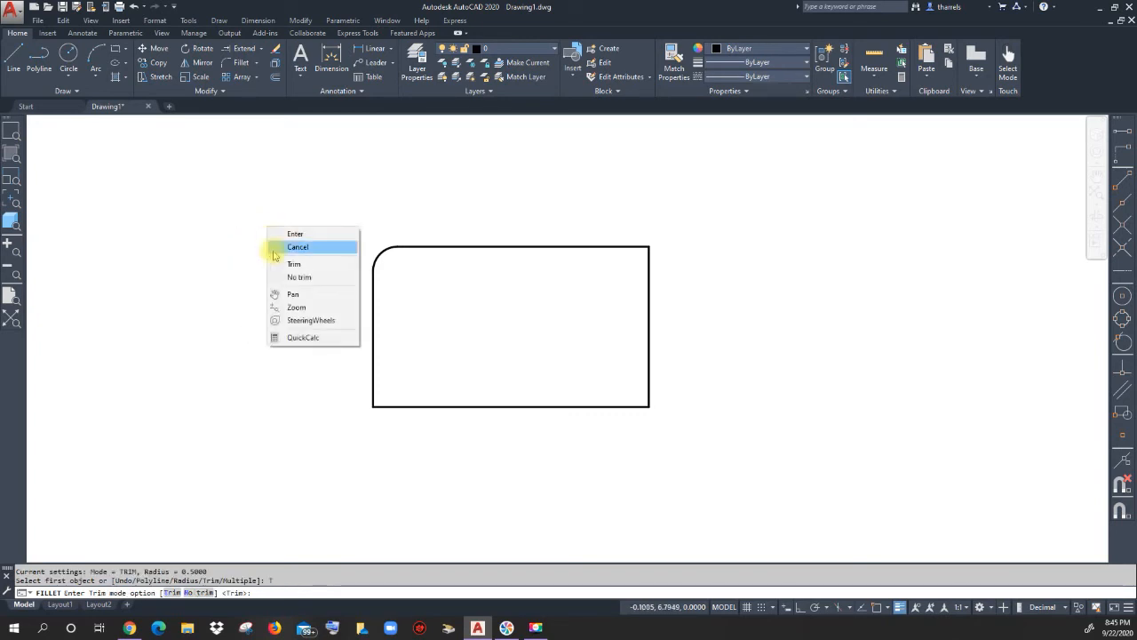
left_click(286, 277)
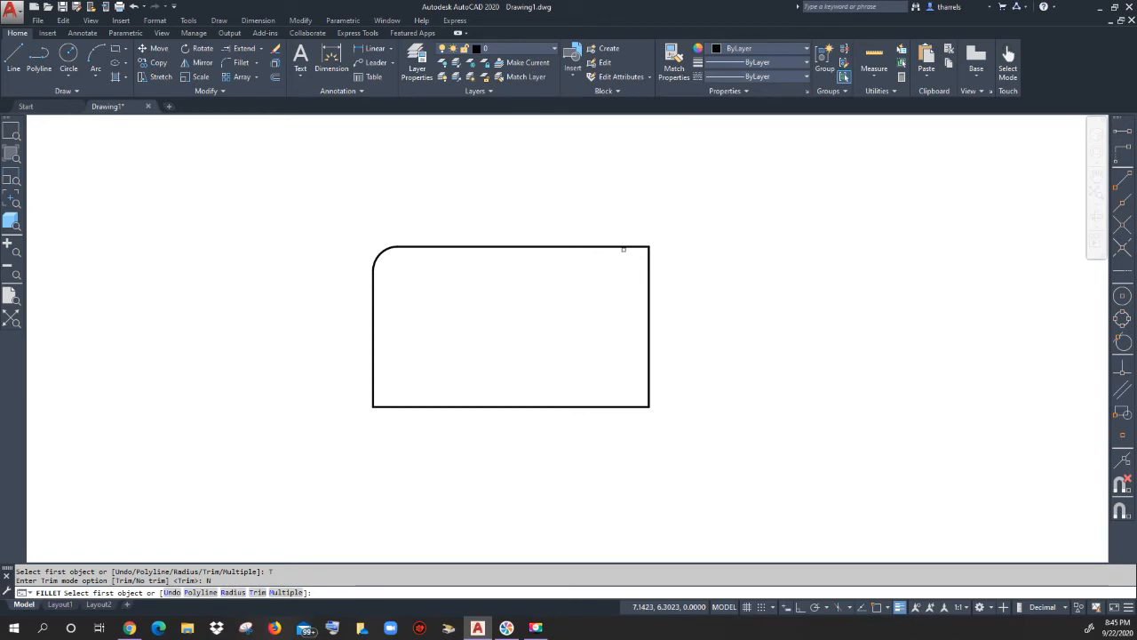
left_click(633, 247)
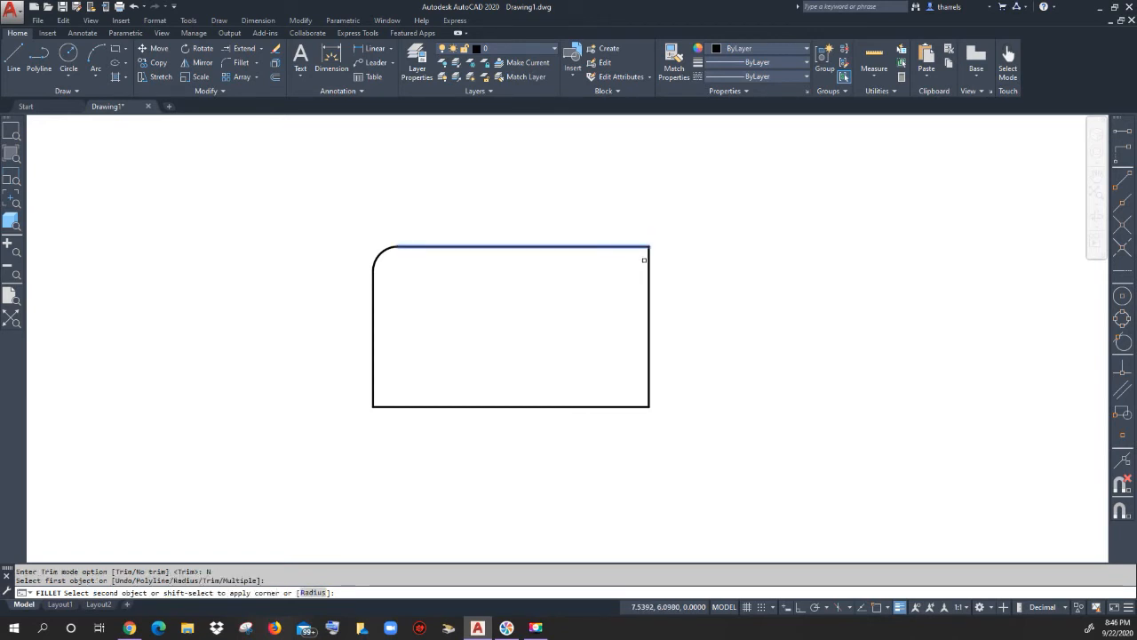
left_click(648, 261)
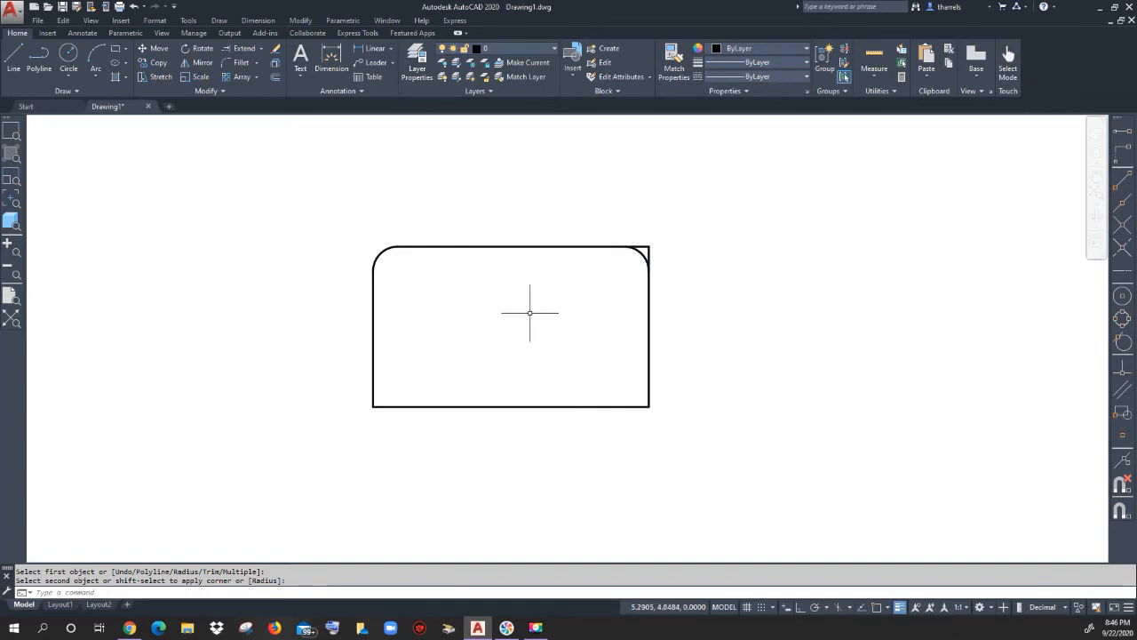
Trim away the two line ends that extend past the fillet arc at the upper-right corner.
left_click(263, 49)
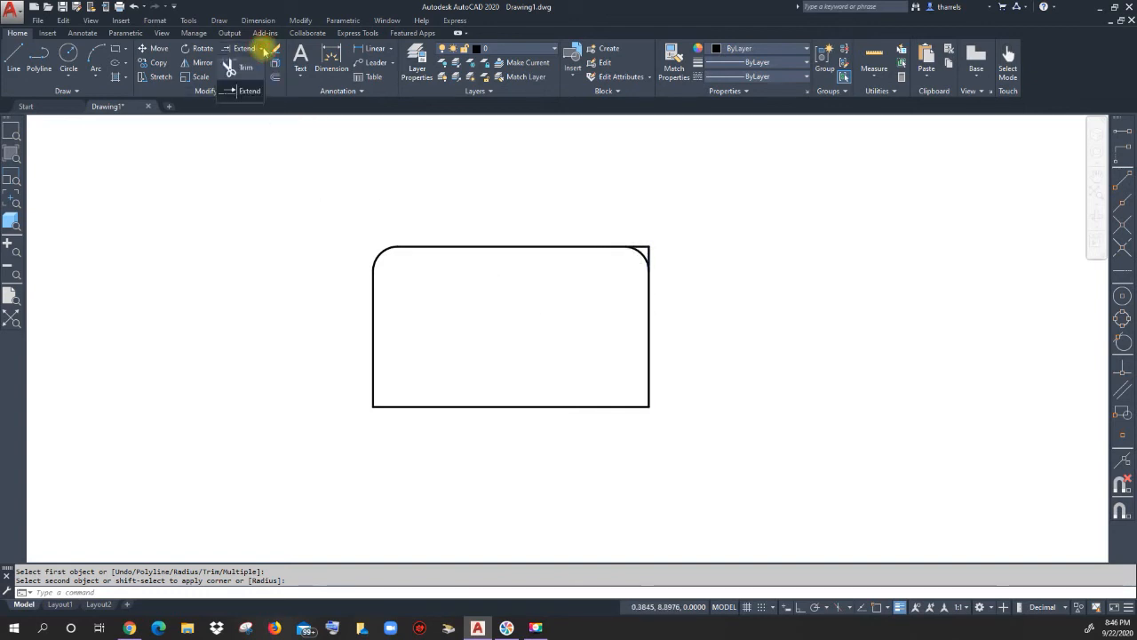
left_click(242, 69)
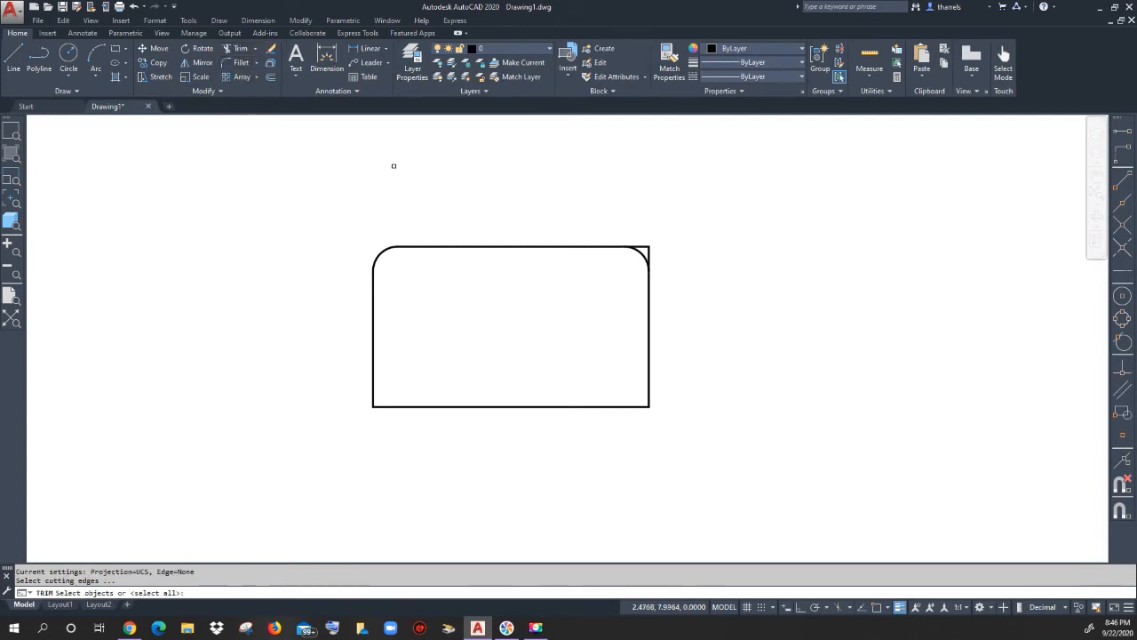
key("Return")
left_click(647, 246)
left_click(649, 250)
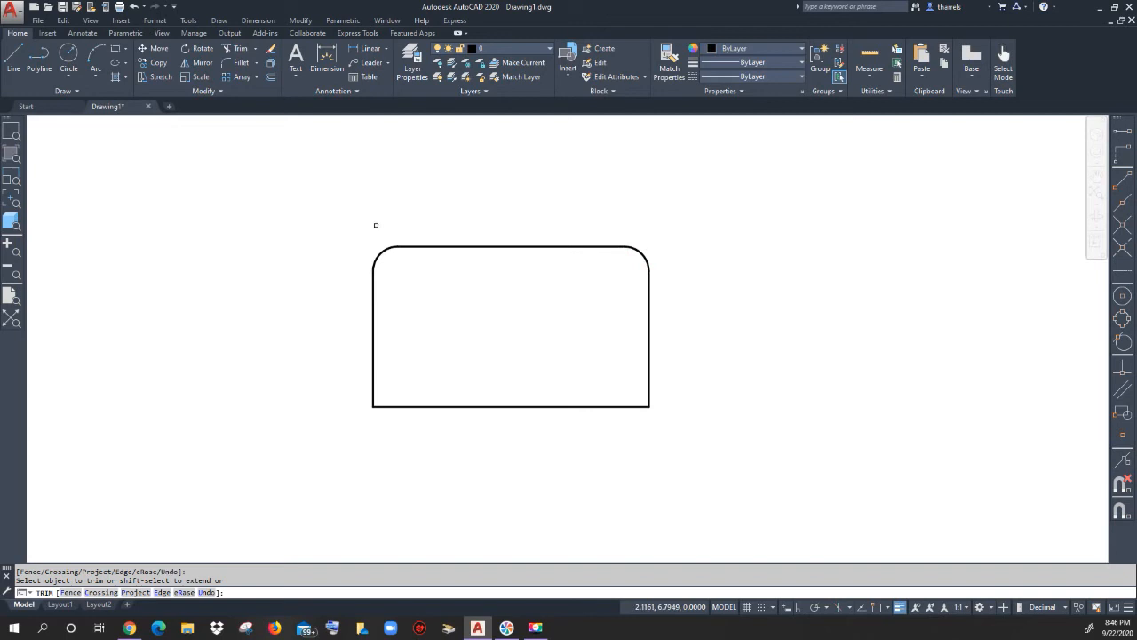
right_click(347, 206)
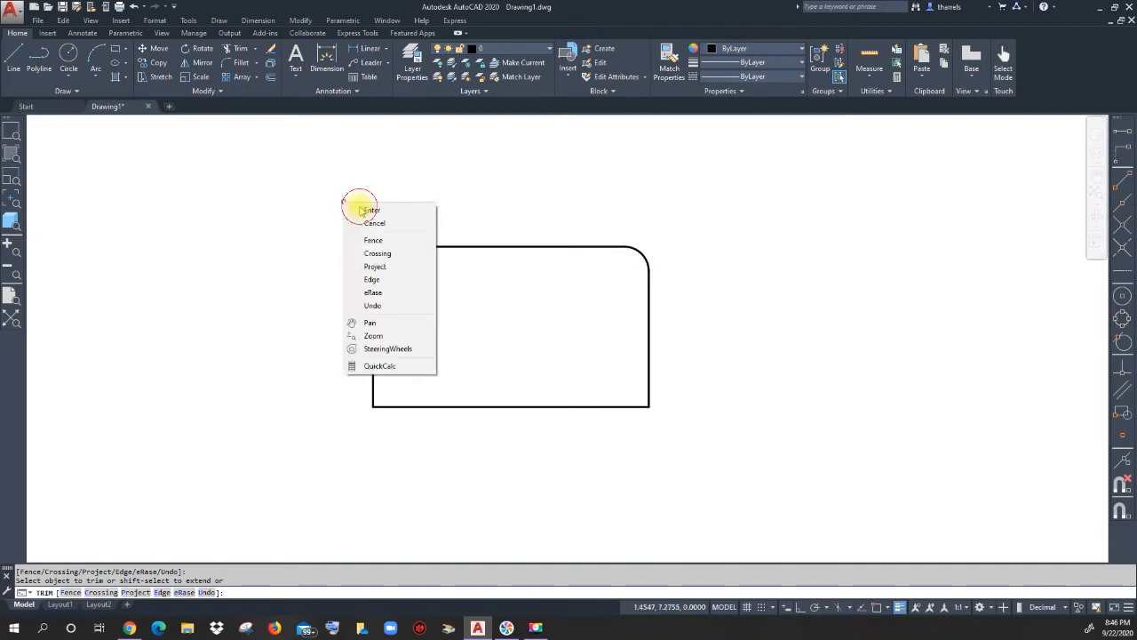
left_click(360, 210)
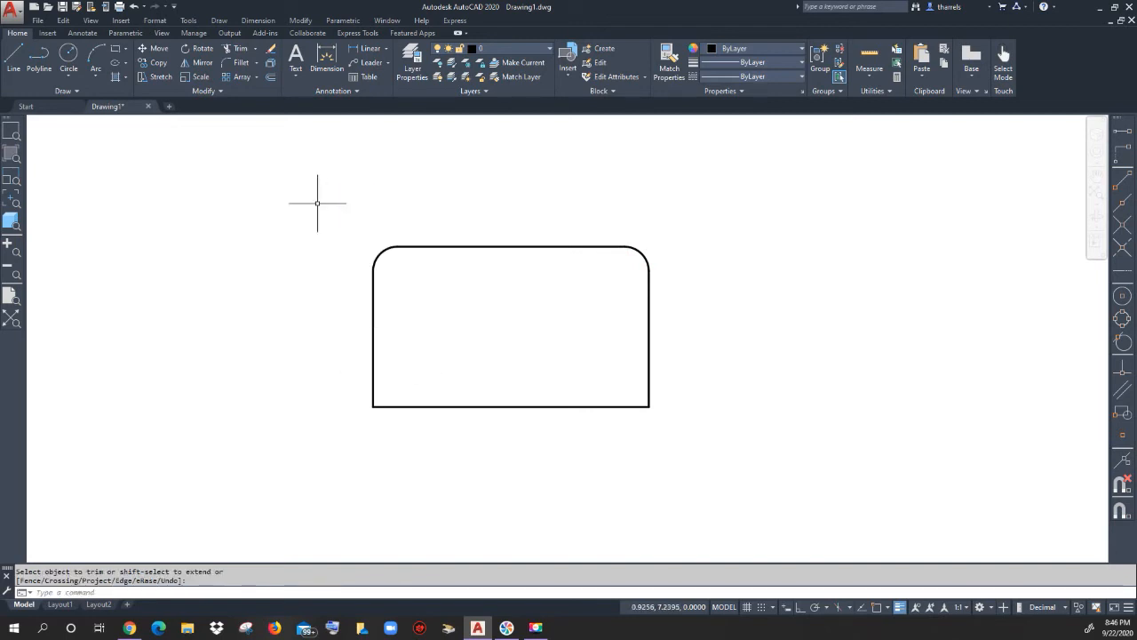
Fillet the rectangle's lower-left and lower-right corners in one run of the command using the Multiple option.
left_click(239, 63)
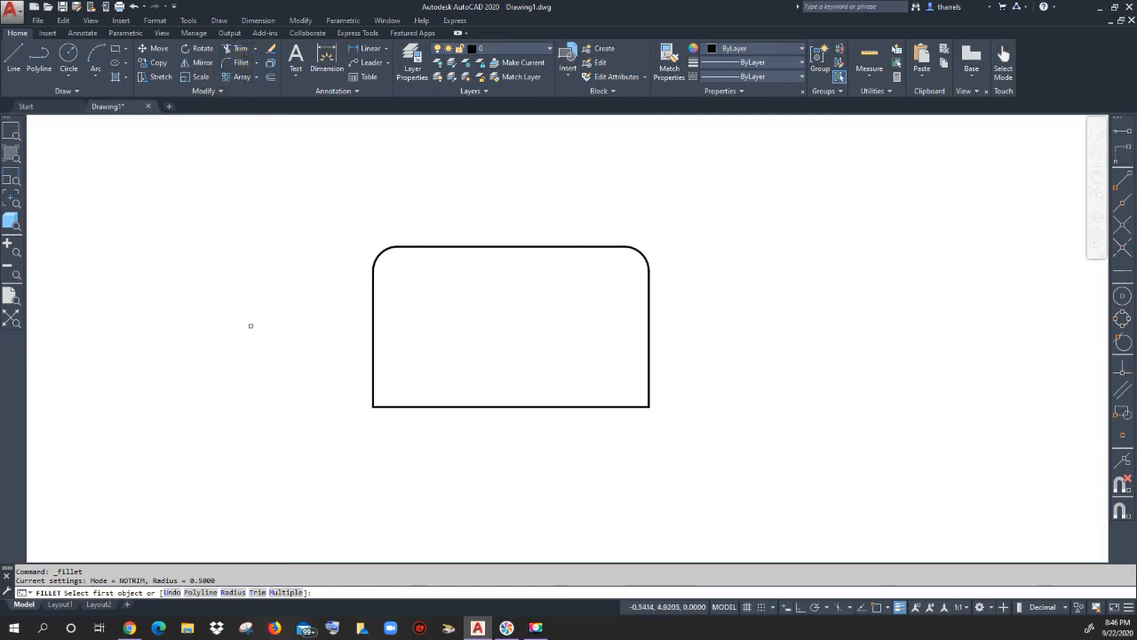
right_click(267, 352)
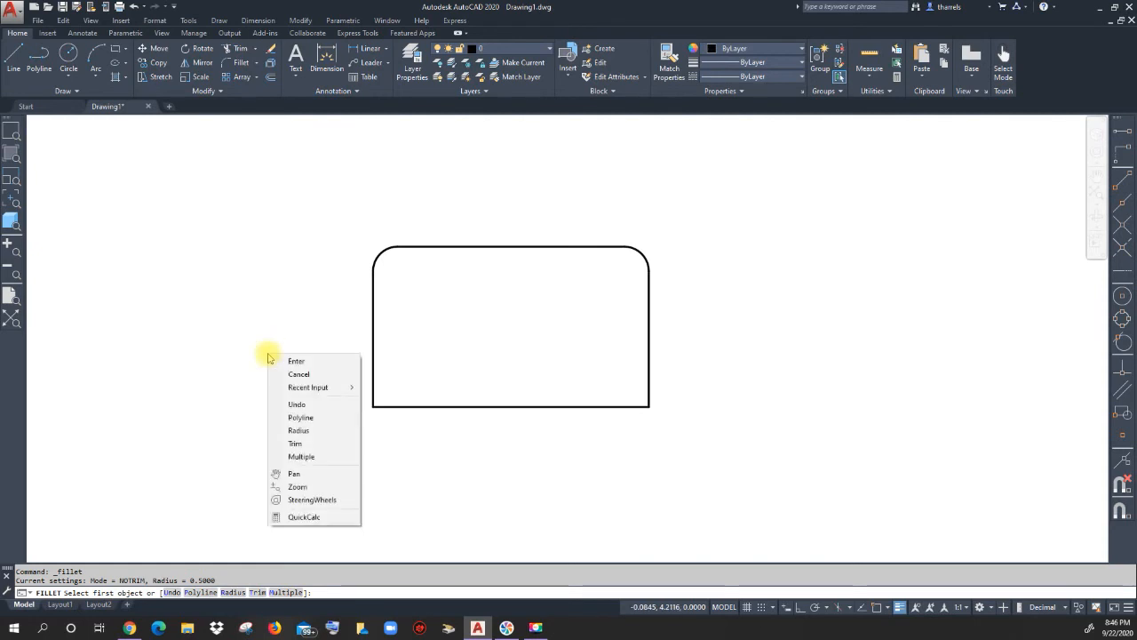
left_click(299, 457)
left_click(373, 388)
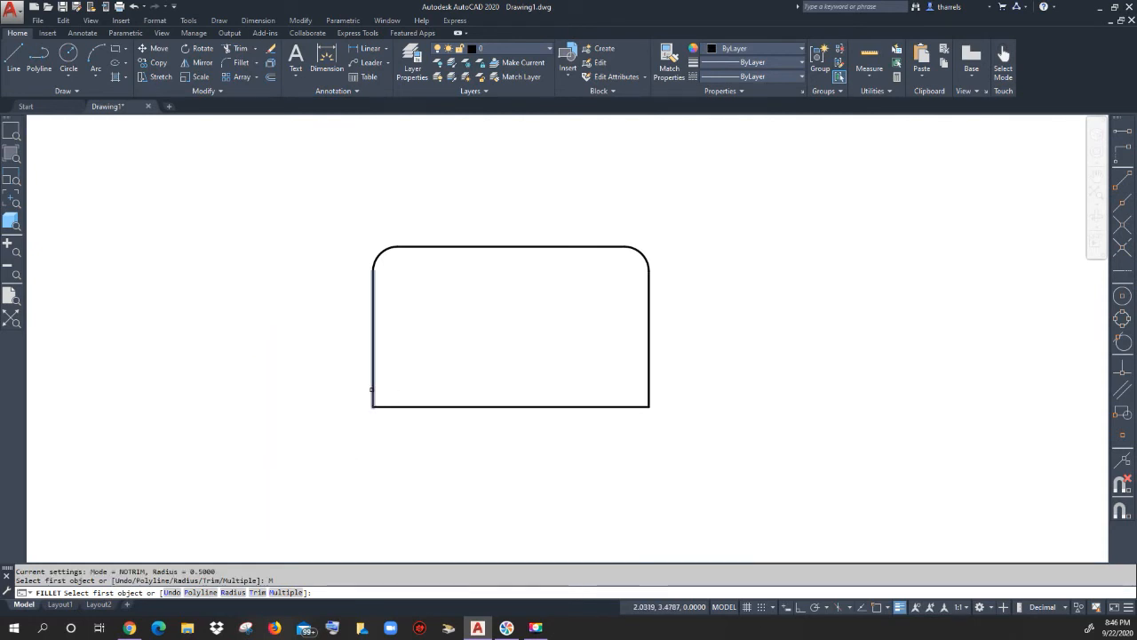
left_click(391, 406)
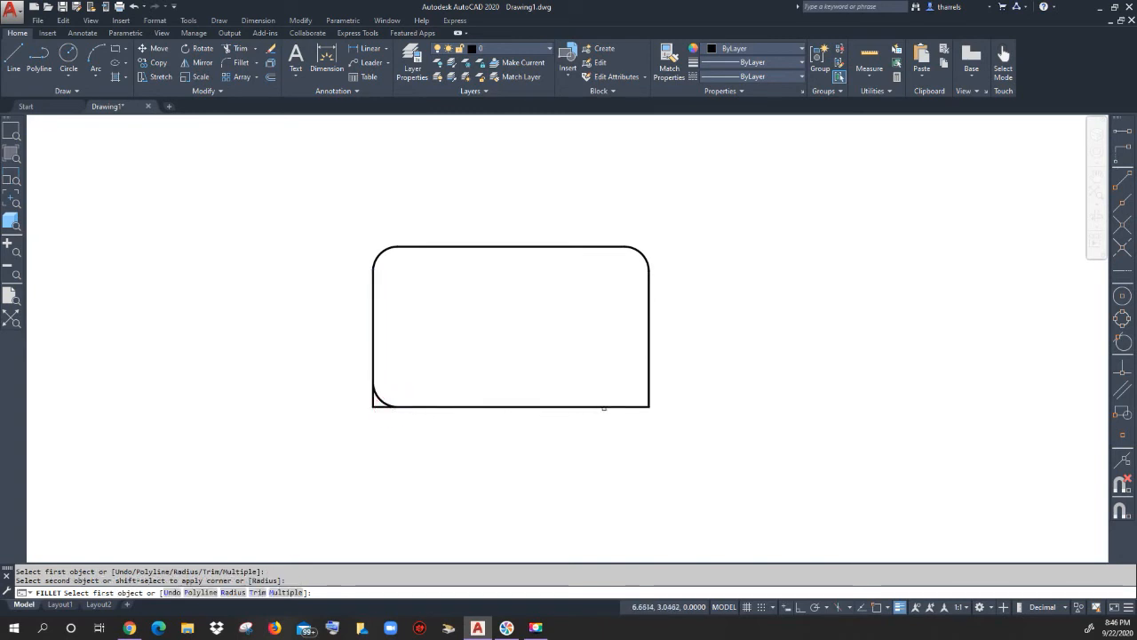
left_click(622, 407)
left_click(648, 396)
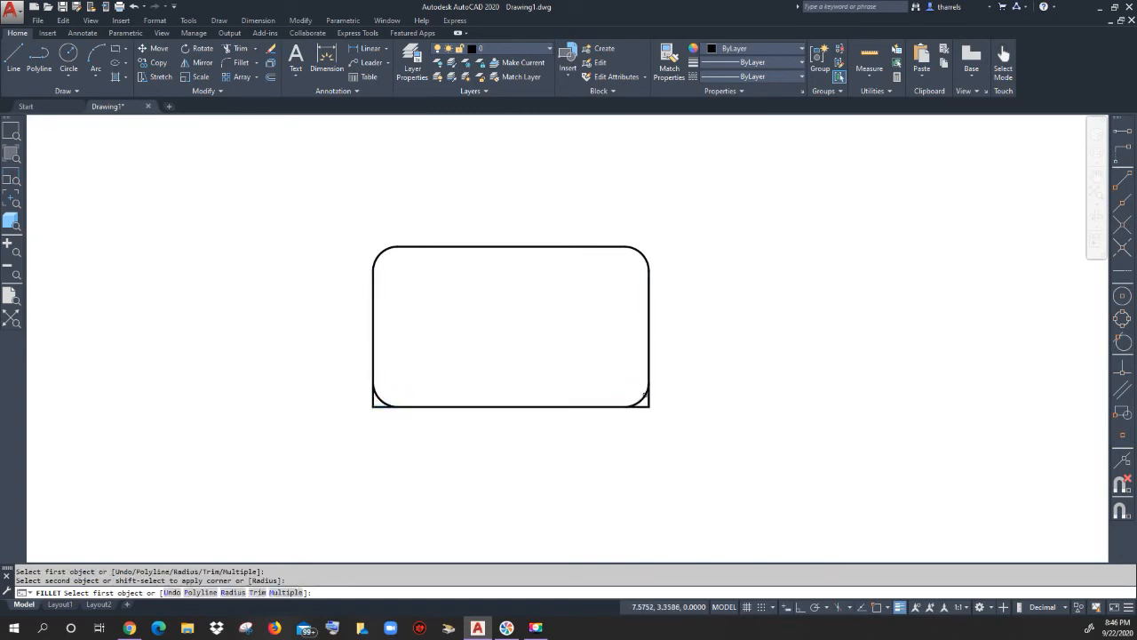
right_click(339, 448)
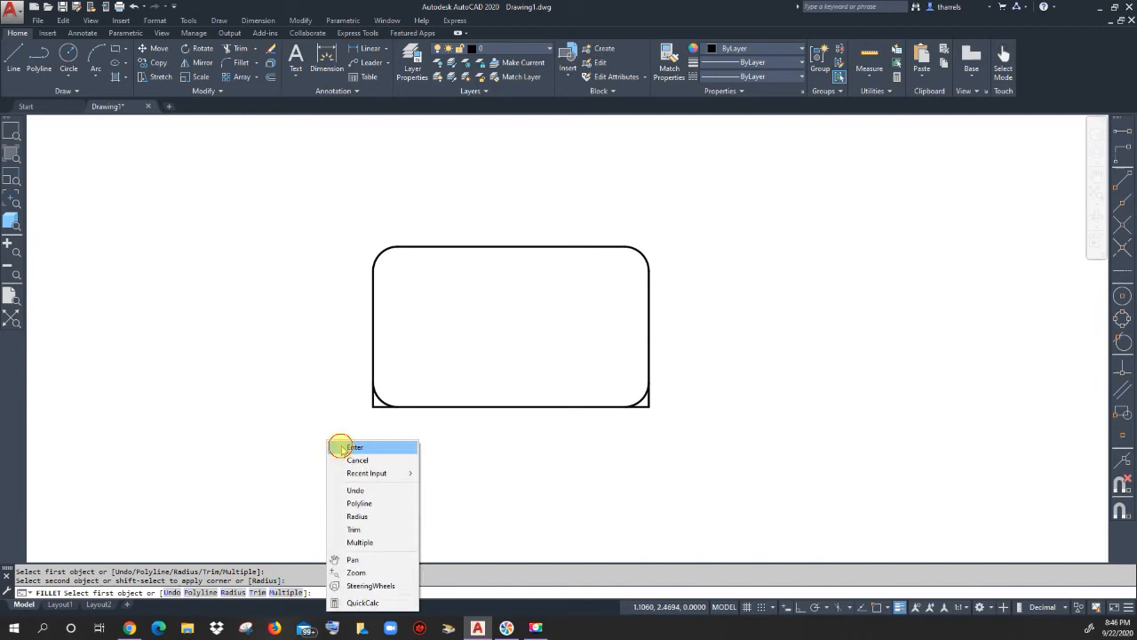
left_click(342, 447)
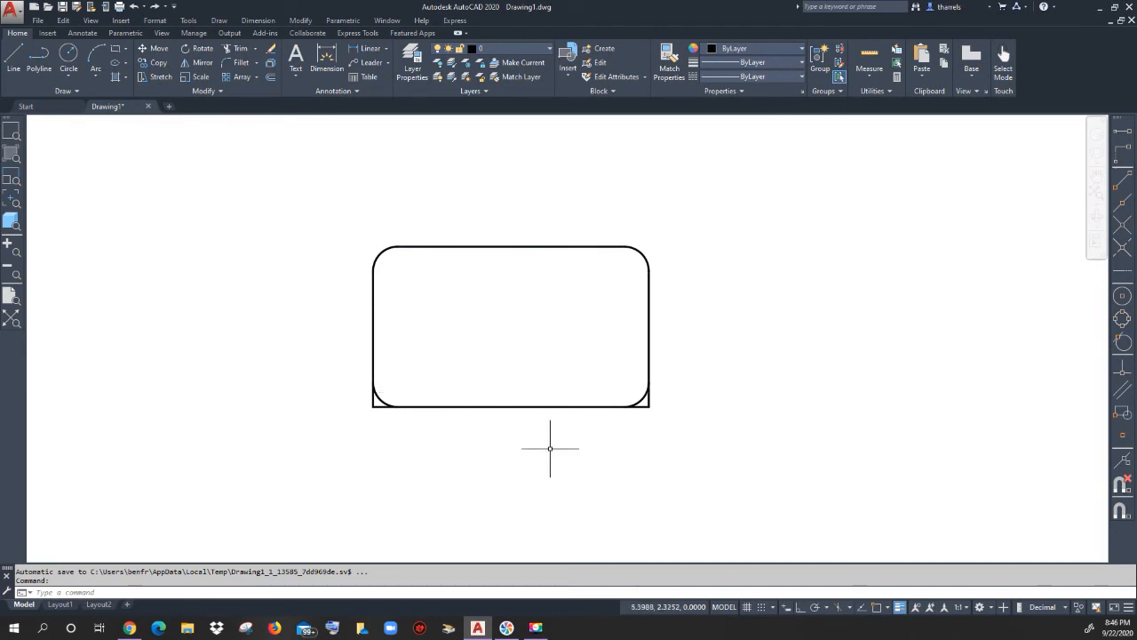
Select the entire filleted rectangle, including its corner arcs, and erase it.
left_click(685, 436)
left_click(320, 222)
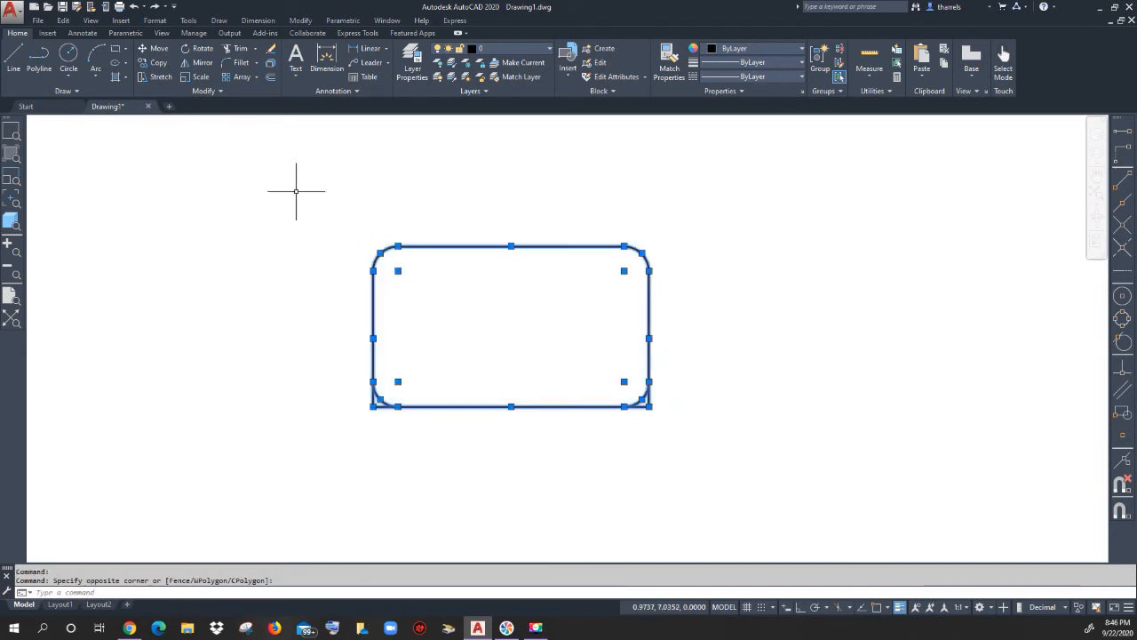
left_click(271, 49)
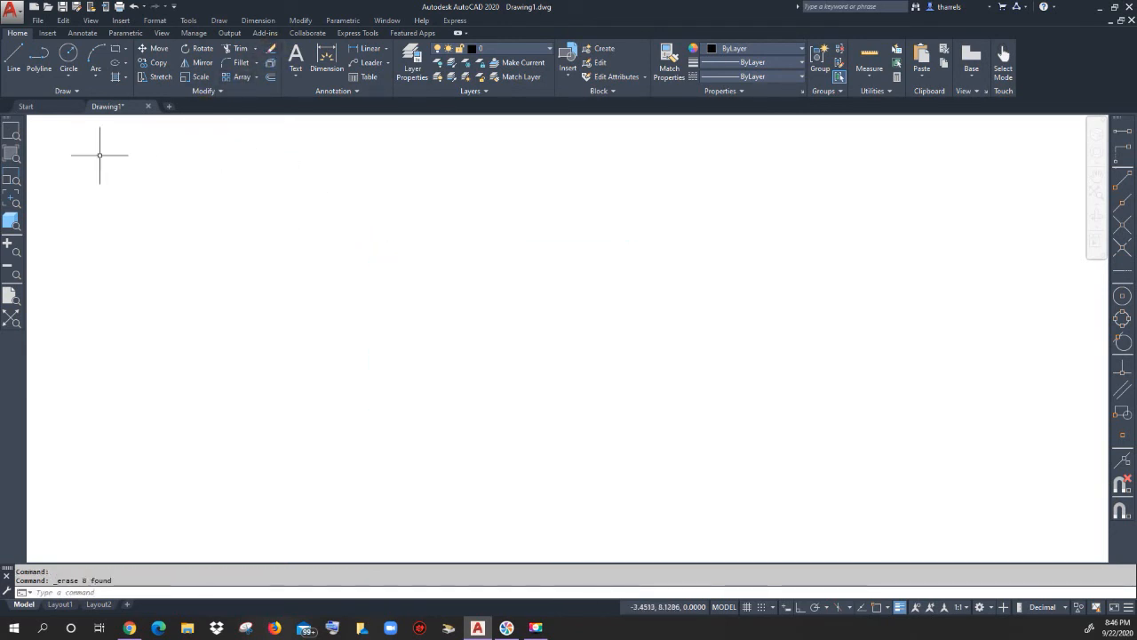
Draw a small circle slightly left of the middle of the empty drawing area.
left_click(69, 55)
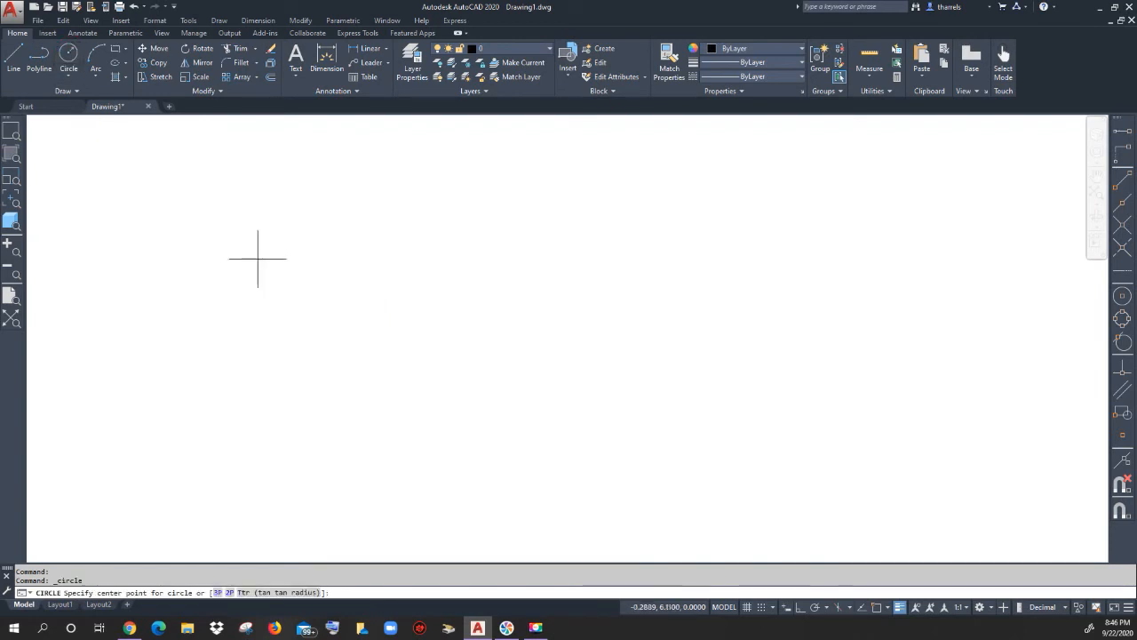
left_click(387, 308)
left_click(421, 327)
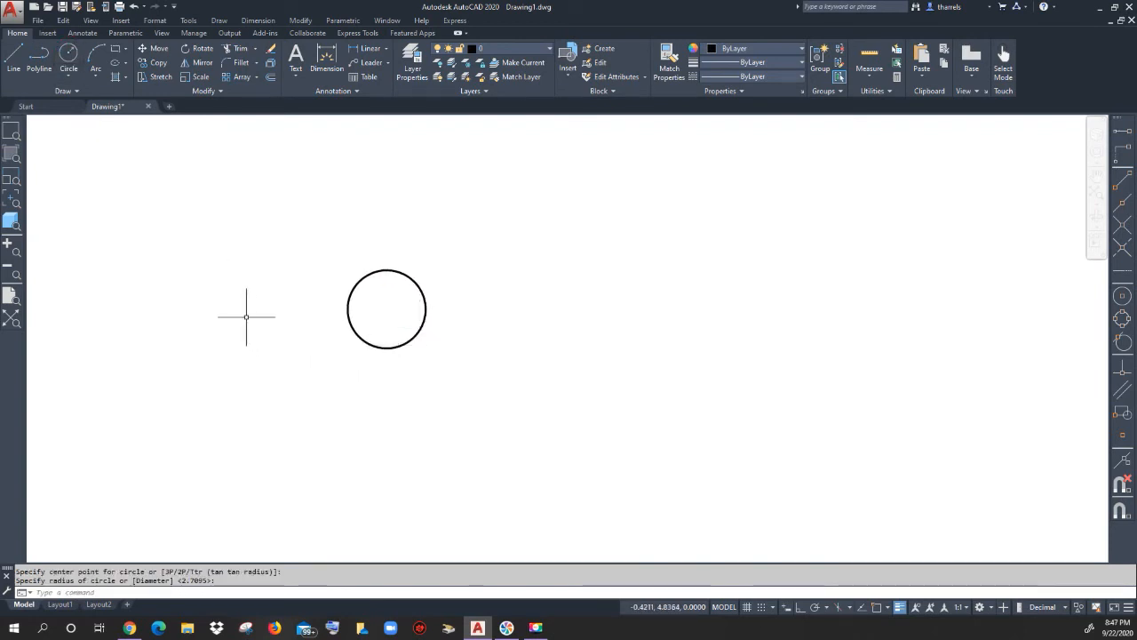
Look over the available array types, and open the classic Array dialog with the ARRAYCLASSIC command.
left_click(256, 78)
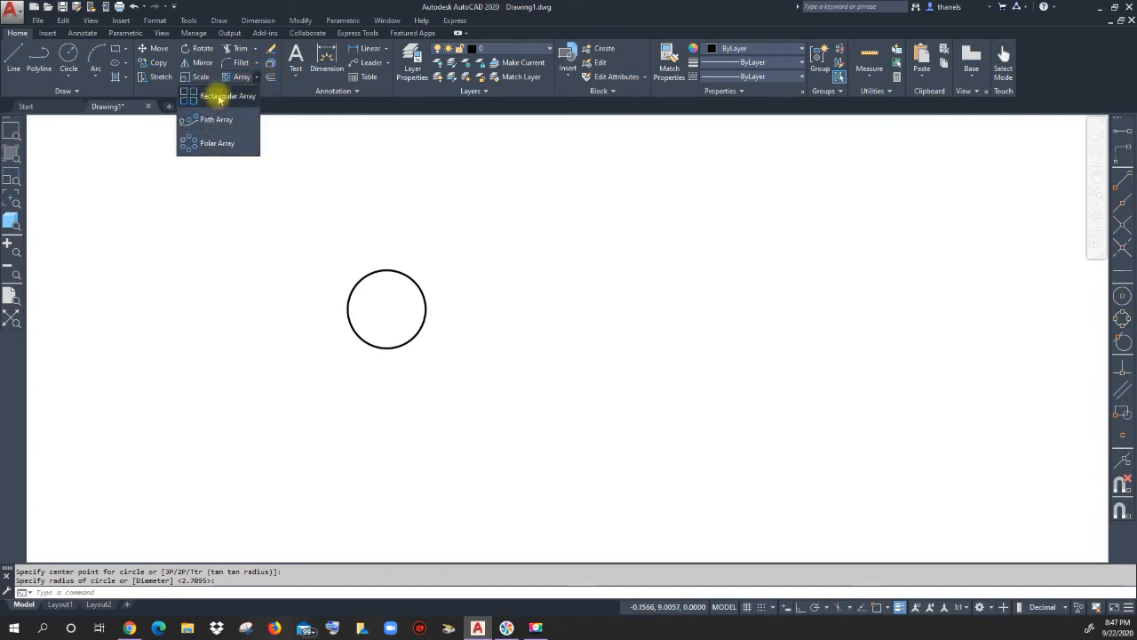
left_click(347, 194)
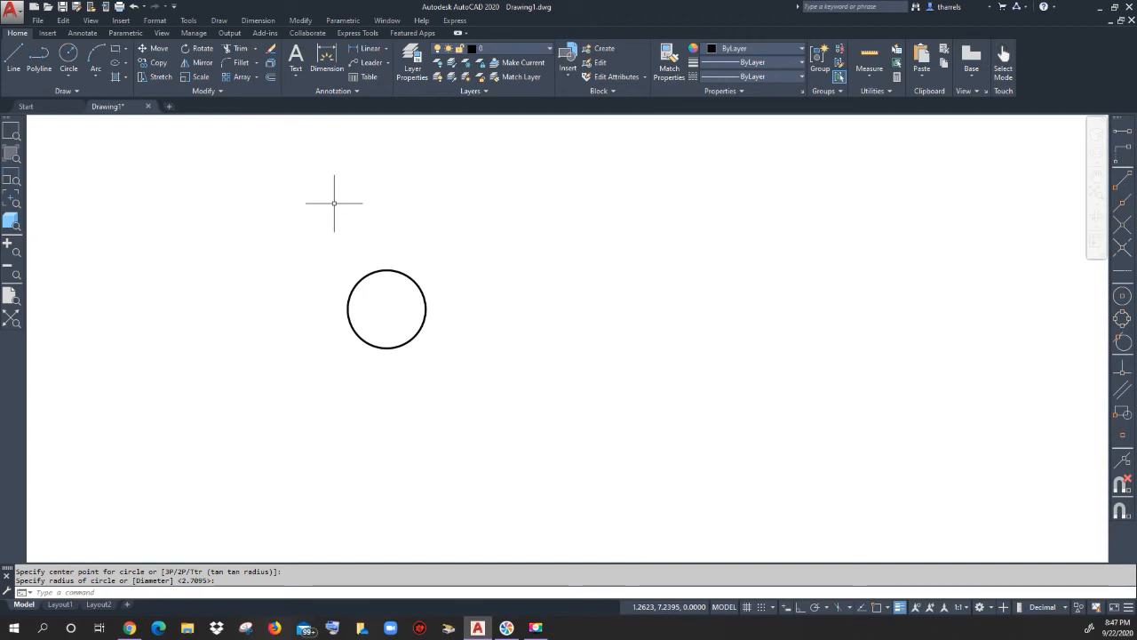
type("a")
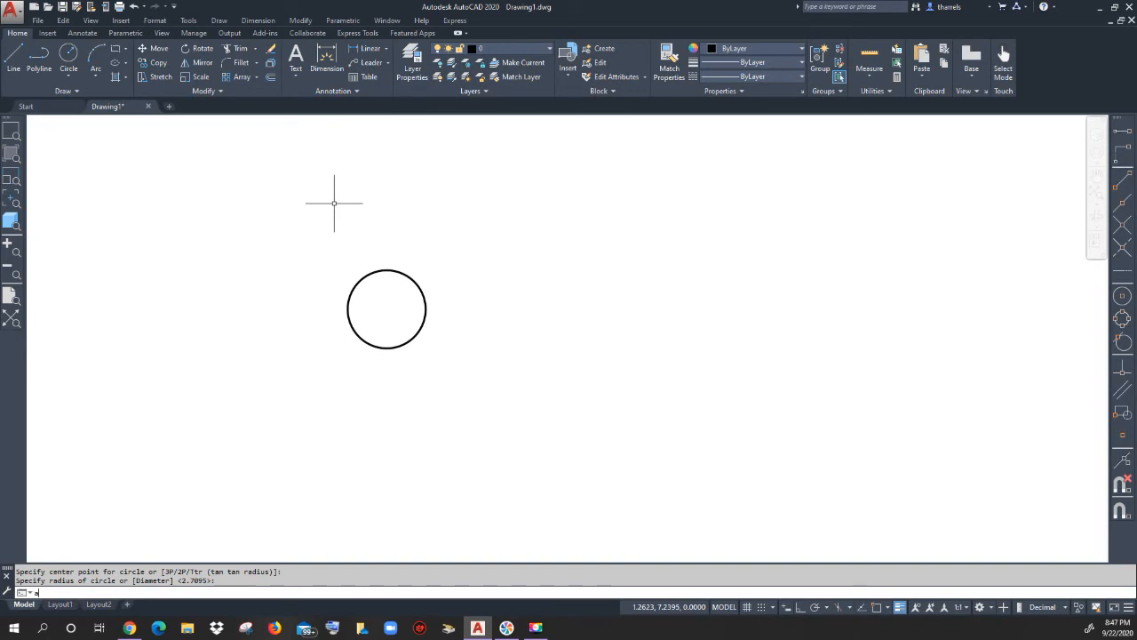
type("rr")
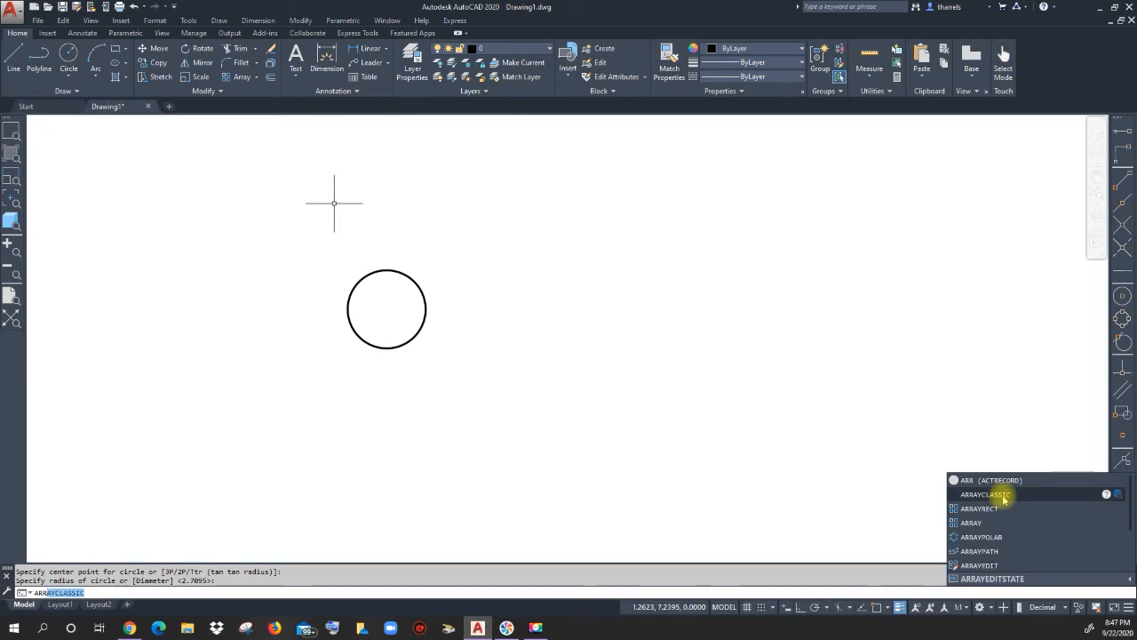
left_click(1002, 496)
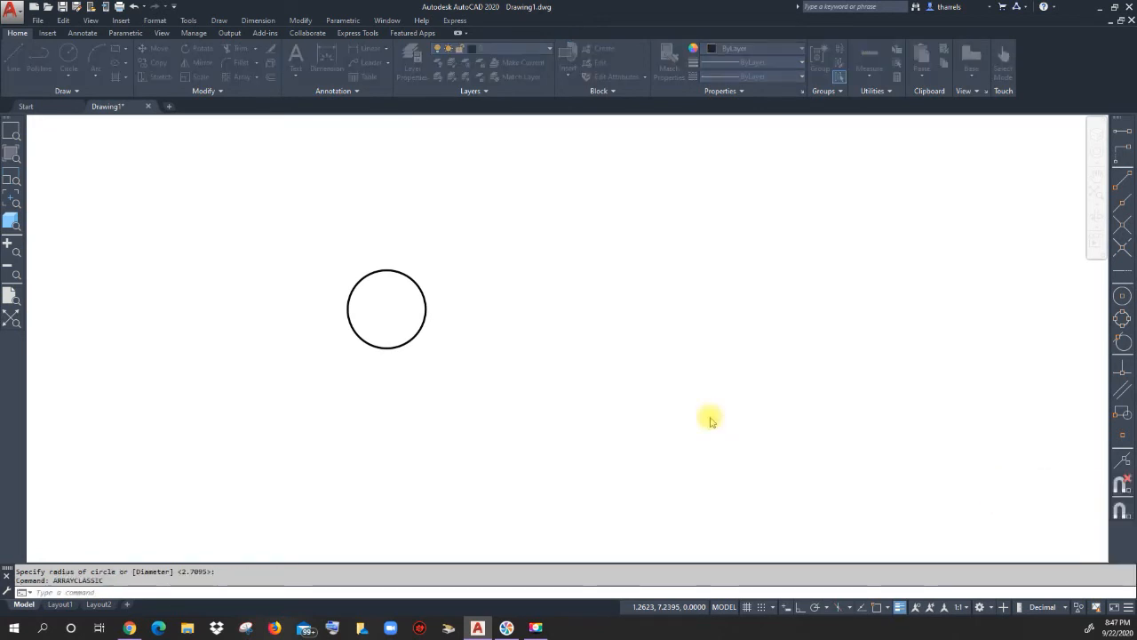
key("Return")
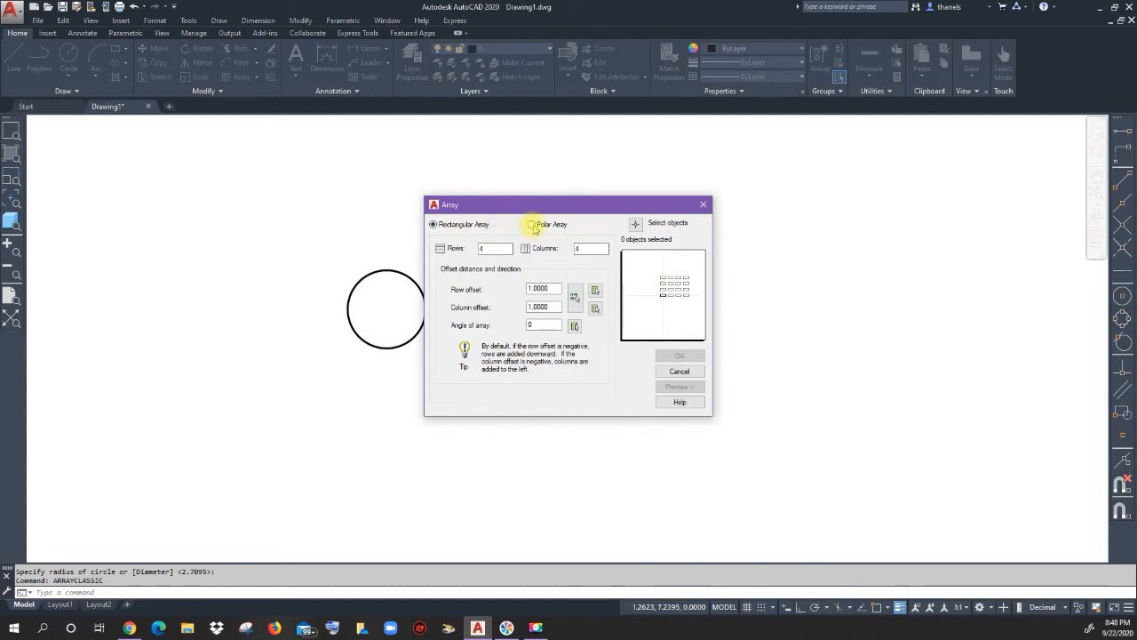
Set the array type to Polar Array and choose the circle as the object to array.
left_click(532, 225)
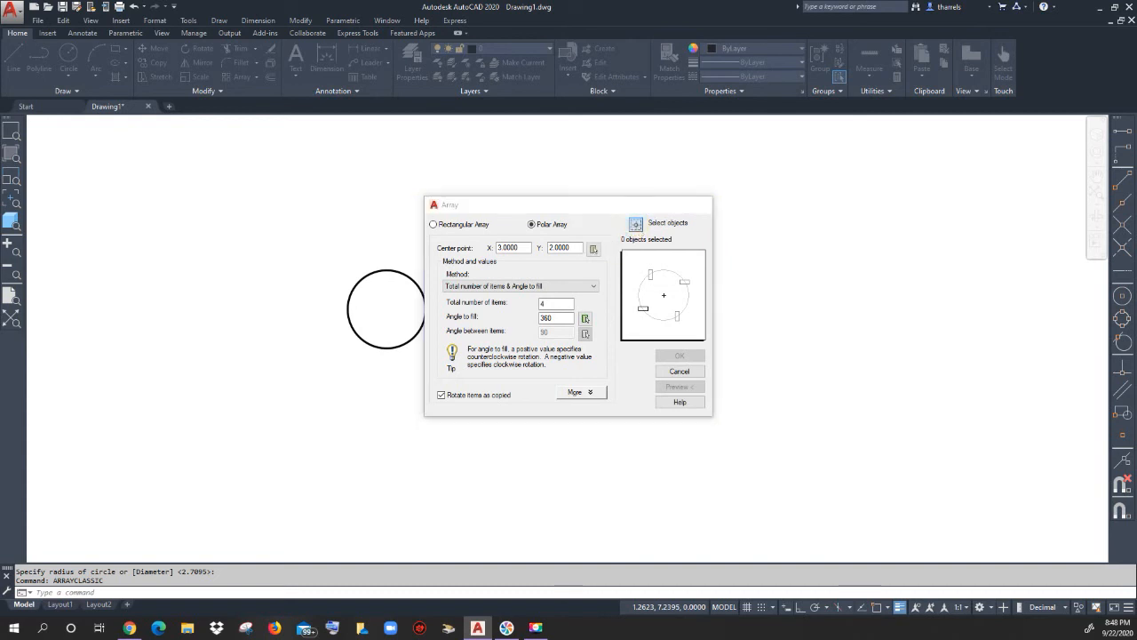
left_click(636, 226)
left_click(421, 286)
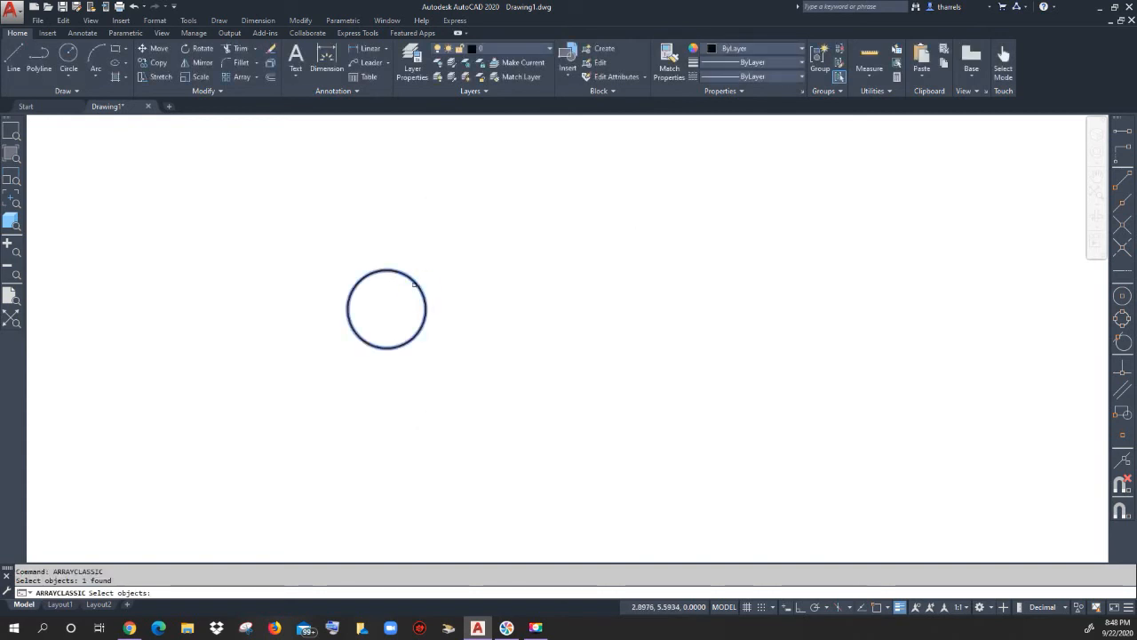
right_click(458, 259)
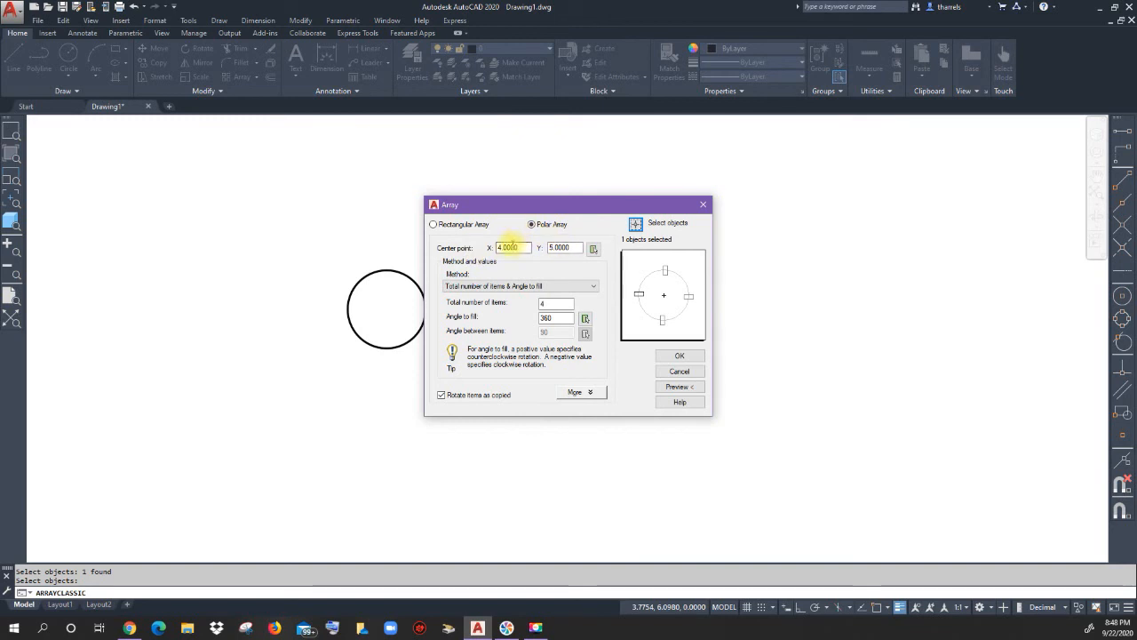
Create a polar array of 25 circles filling 360 degrees, centred on a picked point in the empty area to the right of the circle.
left_click(594, 250)
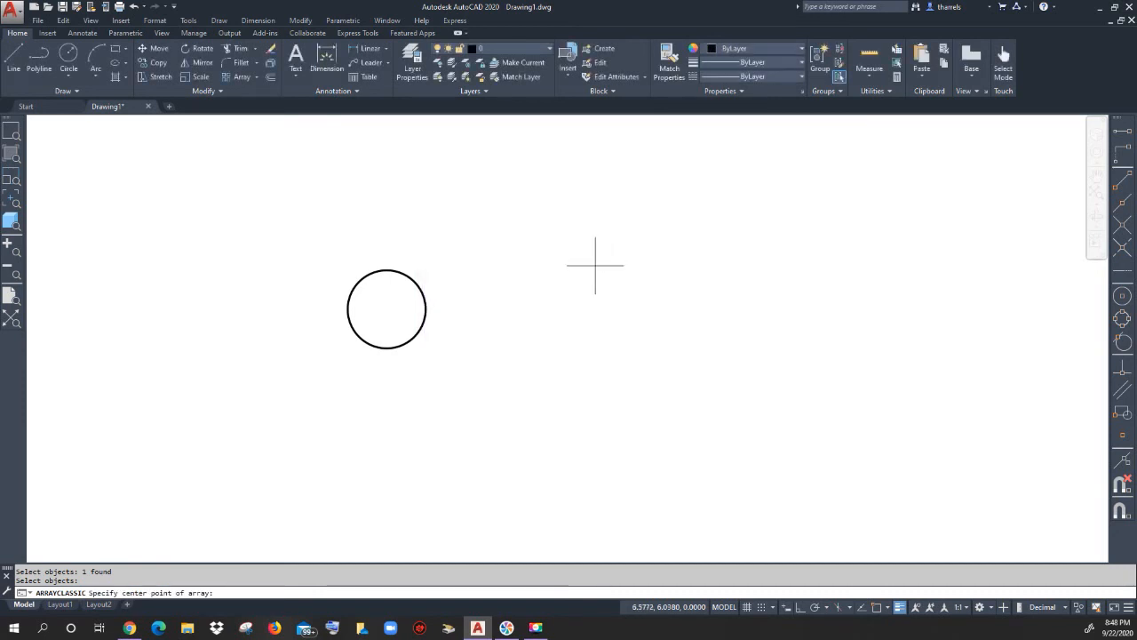
left_click(543, 307)
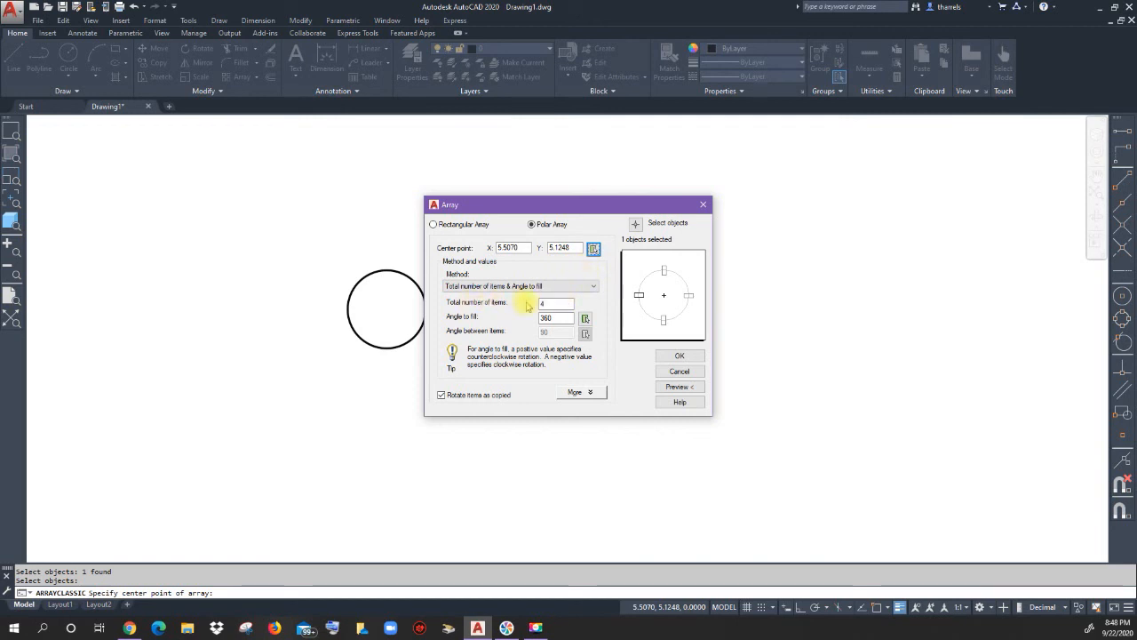
double_click(534, 306)
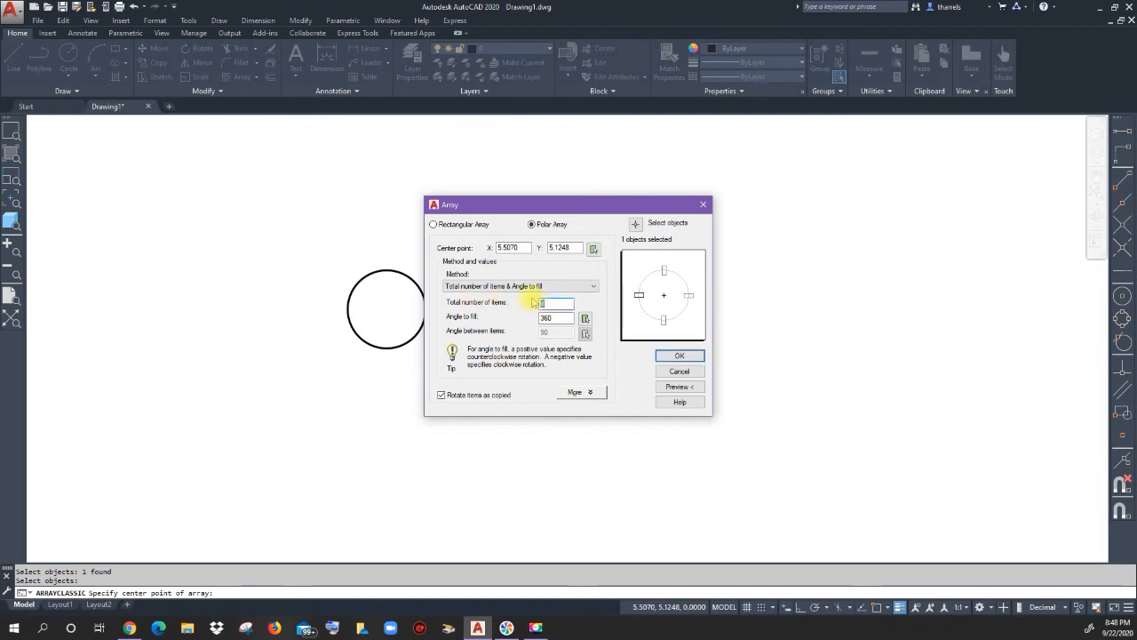
type("25")
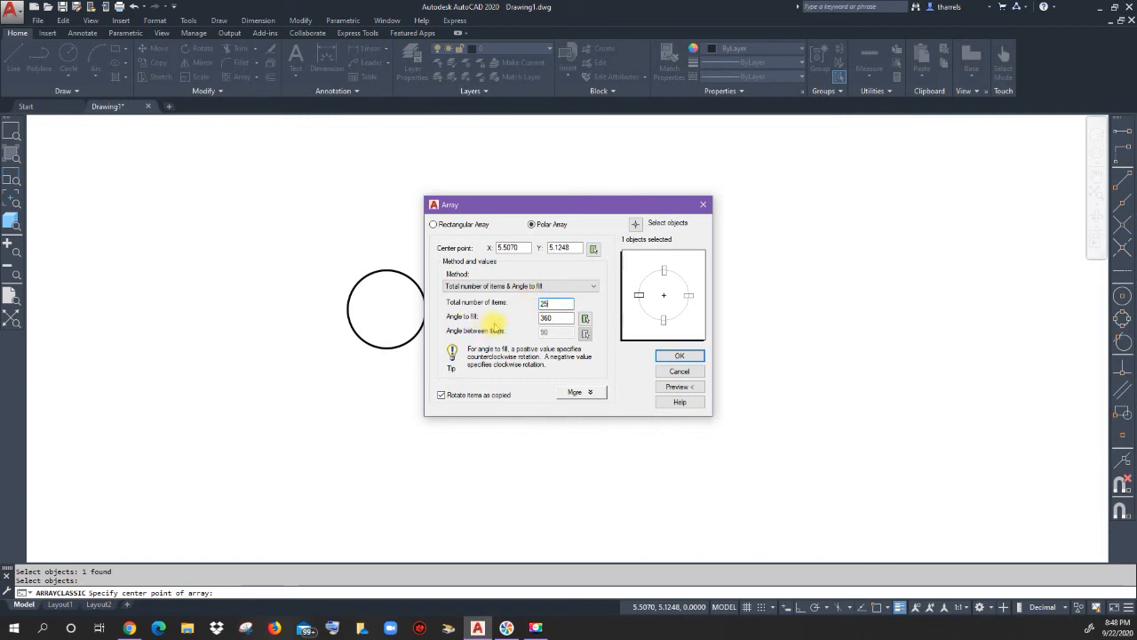
double_click(547, 318)
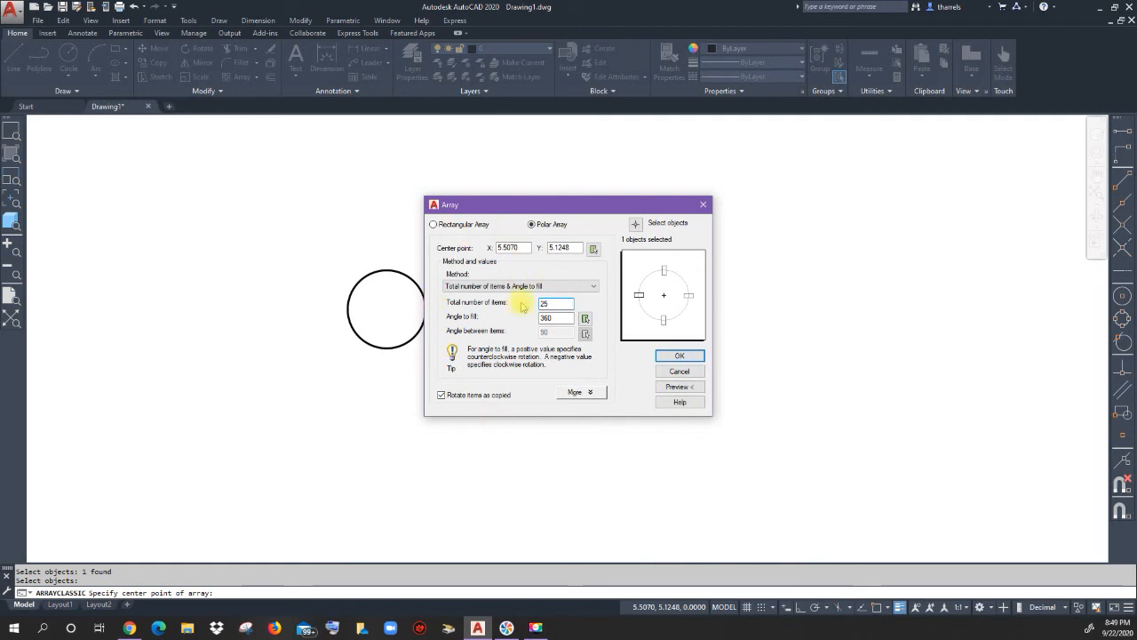
left_click(675, 357)
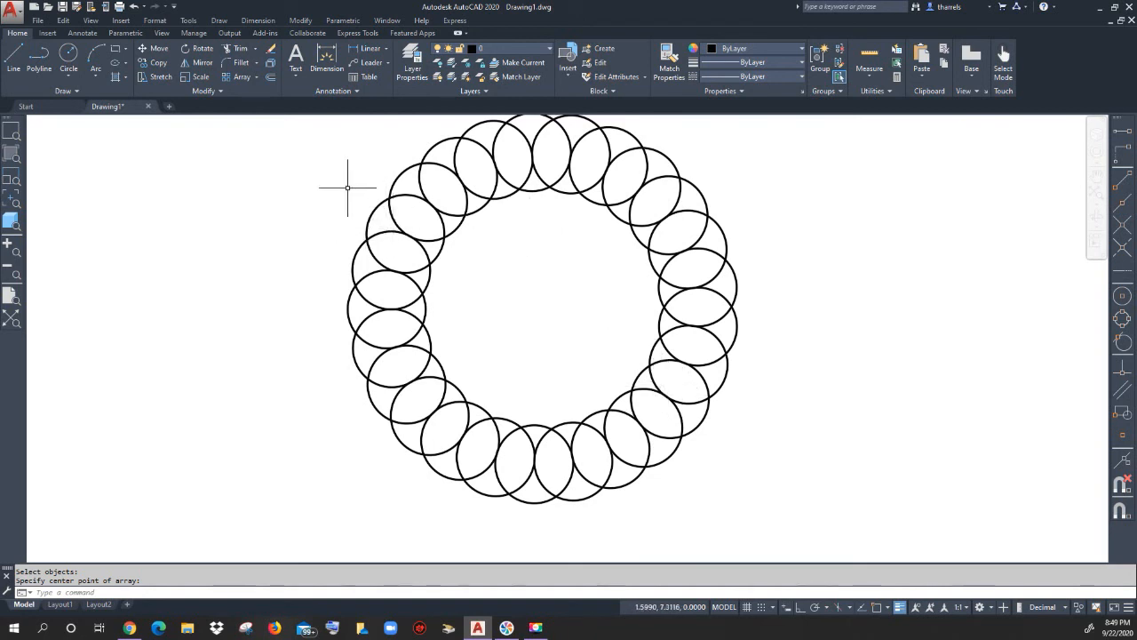
Erase the entire ring of arrayed circles with a crossing selection.
left_click(271, 49)
left_click(753, 480)
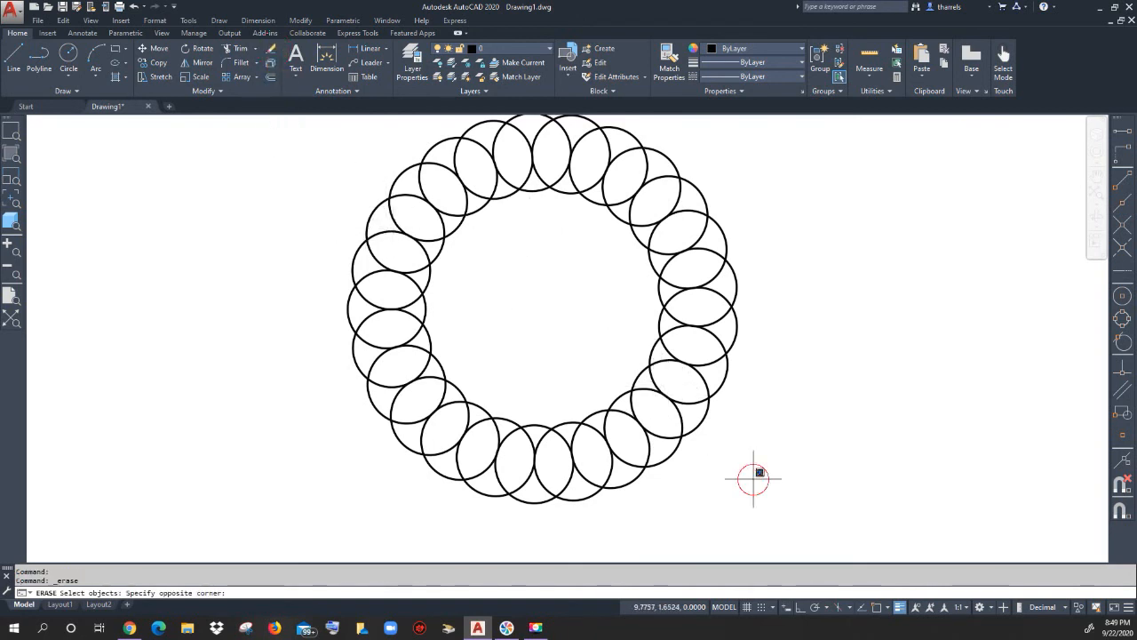
left_click(322, 147)
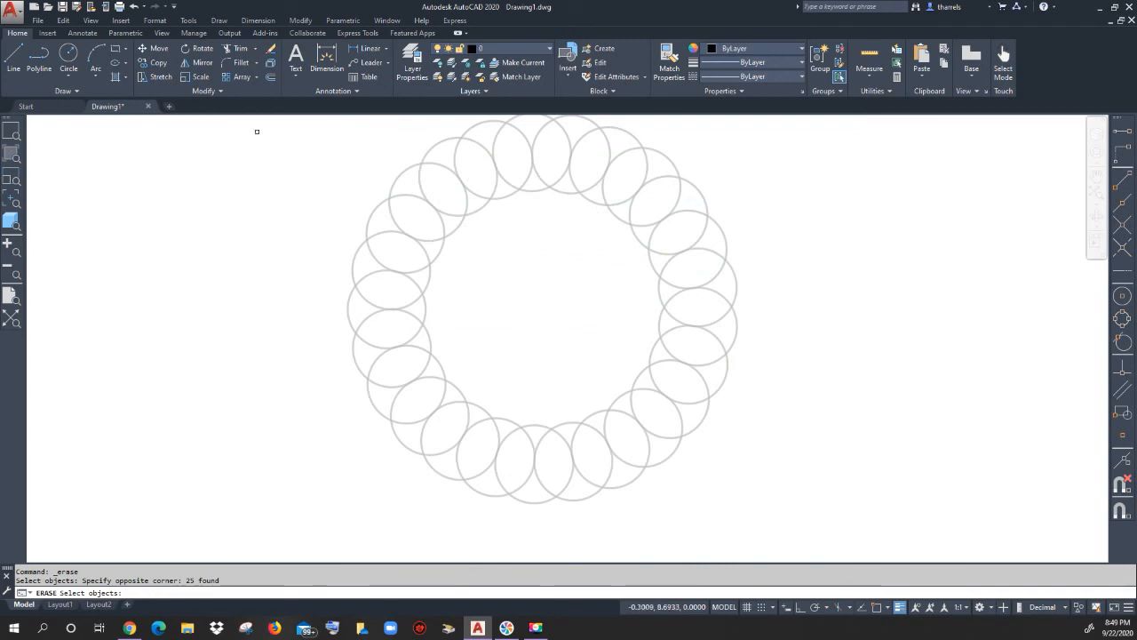
key("Return")
Draw a single, roughly horizontal line in the left half of the empty drawing area, below mid-height.
left_click(14, 56)
left_click(301, 383)
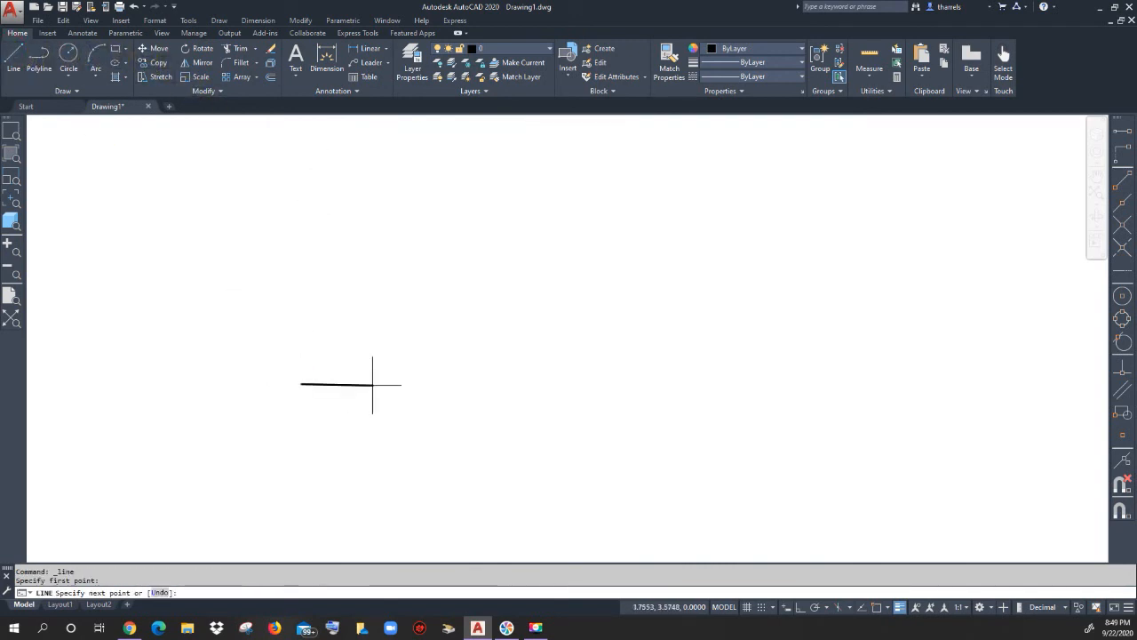
left_click(480, 384)
right_click(396, 323)
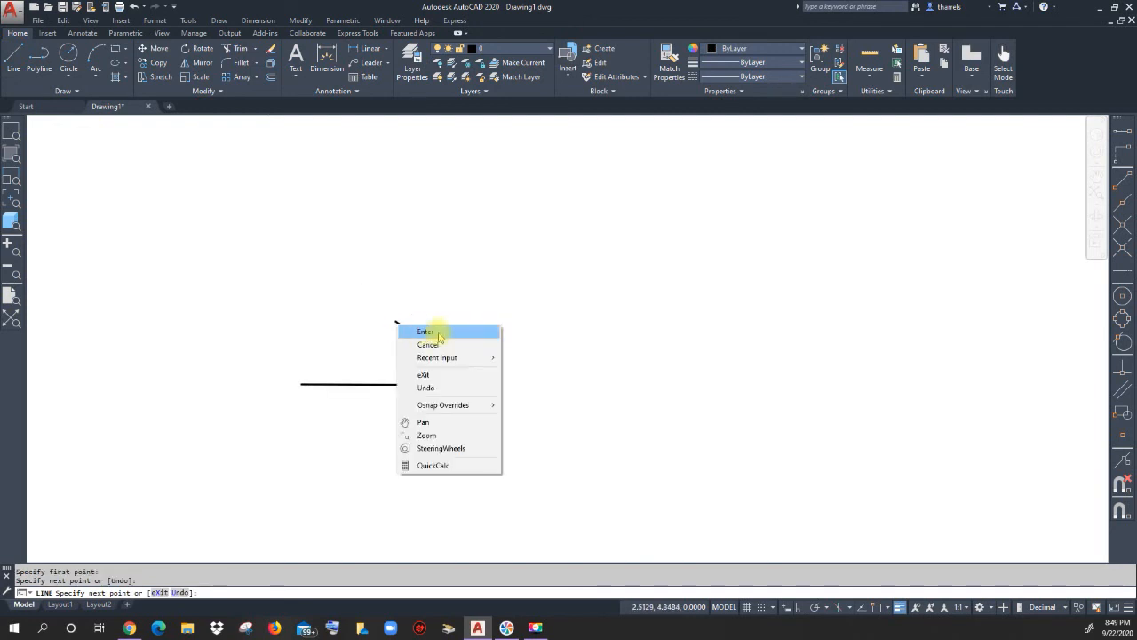
left_click(437, 334)
Draw a circle to the right of the line, clearly separated from it and centred slightly higher.
left_click(69, 53)
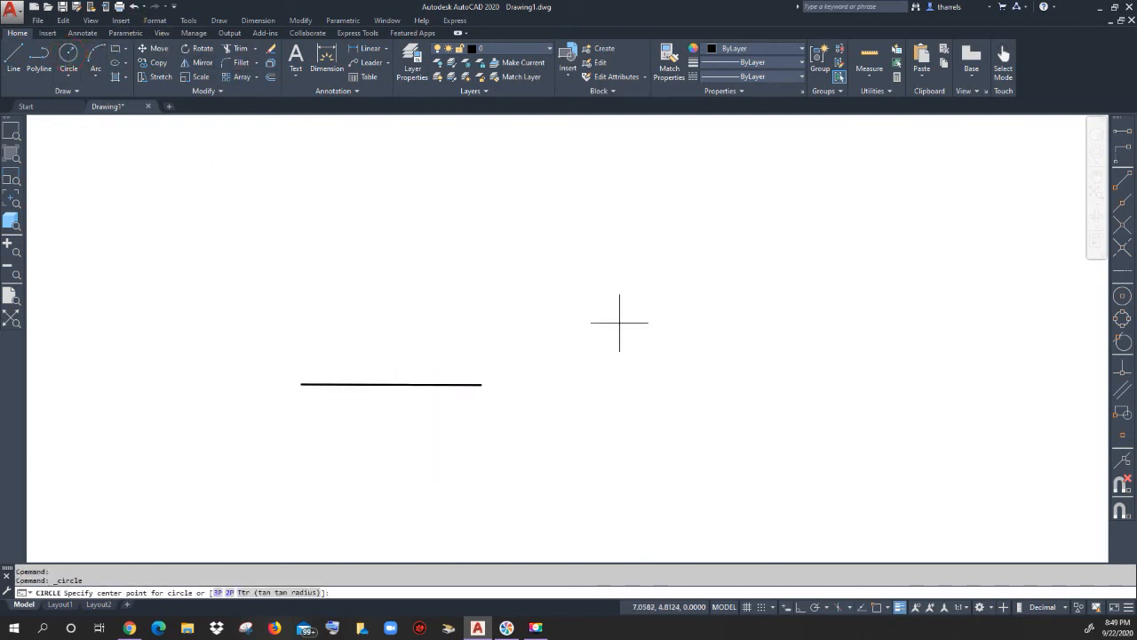
left_click(694, 304)
left_click(752, 358)
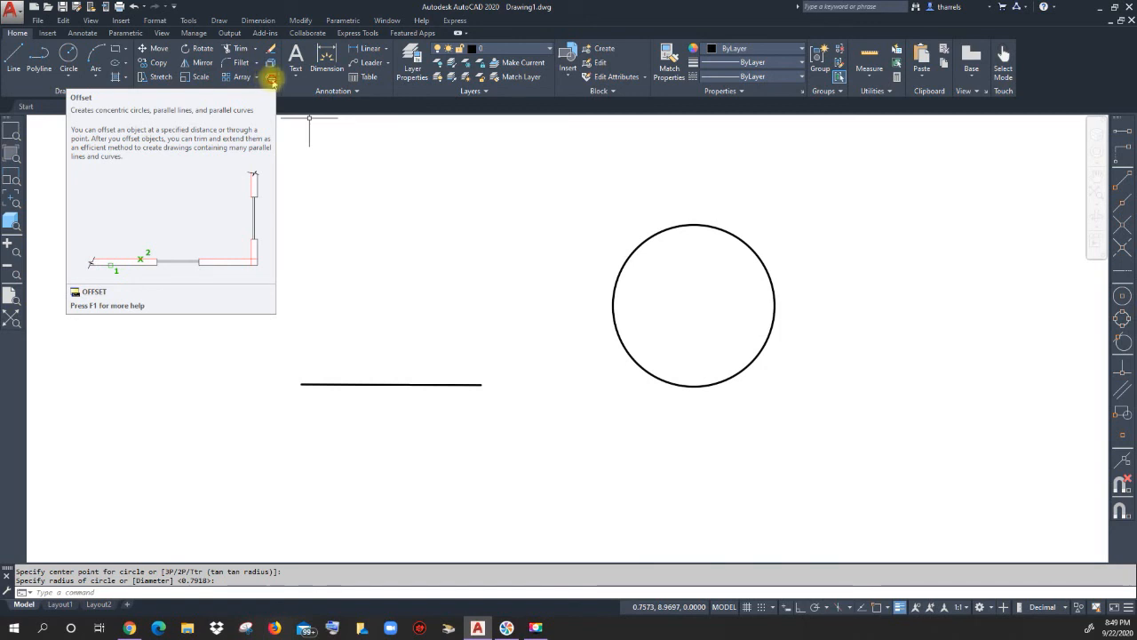
Offset the horizontal line upward four times in succession at a distance of .5, each time from the newest line.
left_click(272, 81)
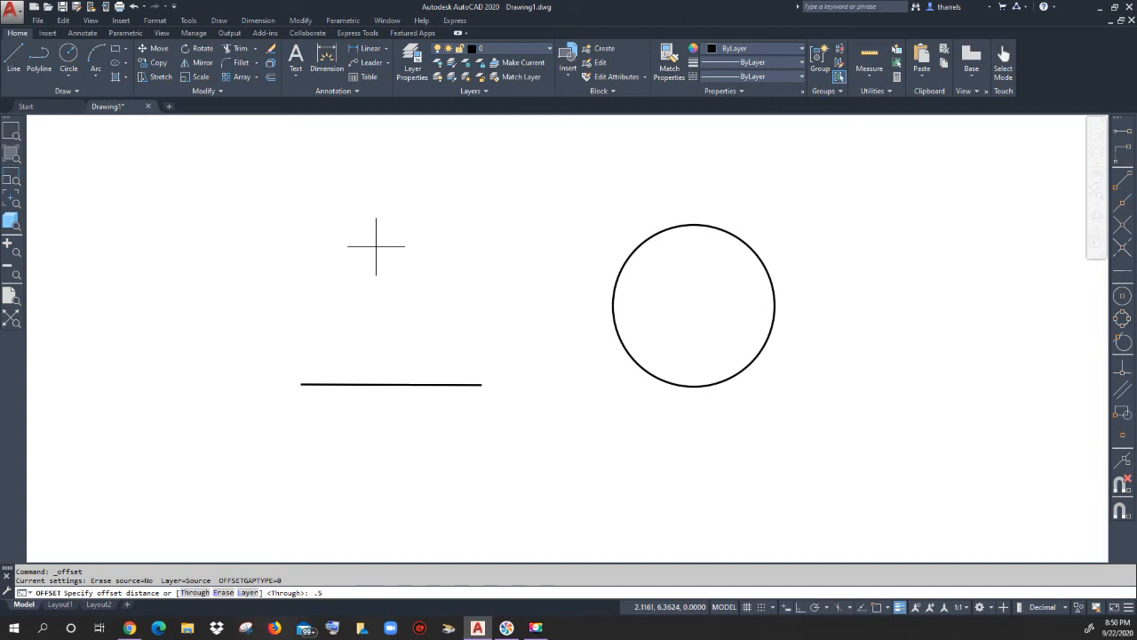
key("Return")
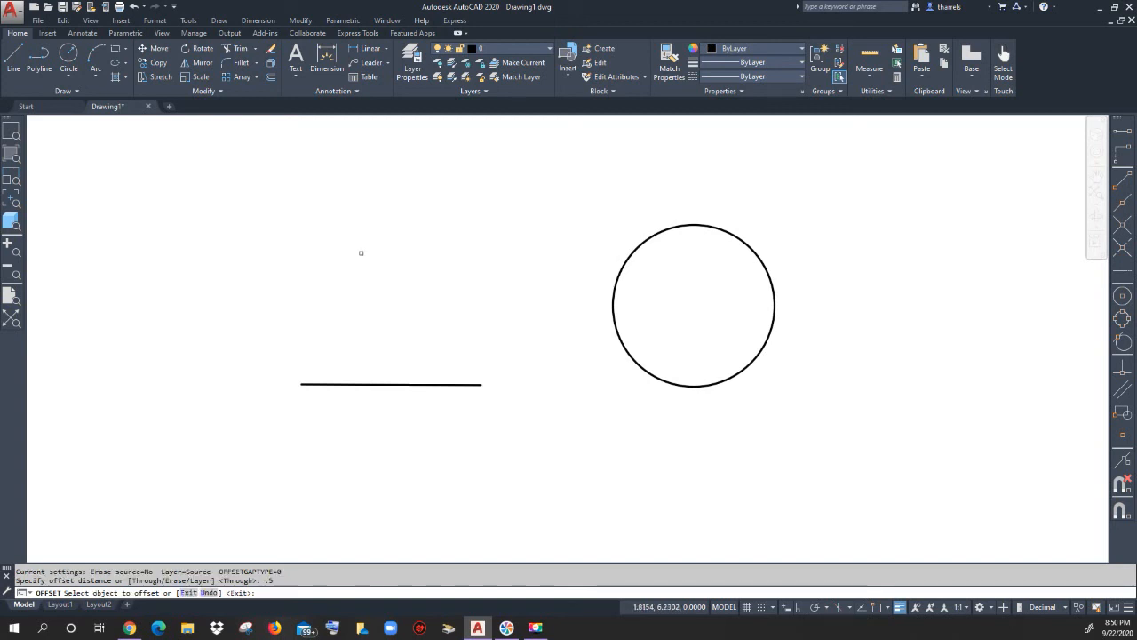
left_click(385, 384)
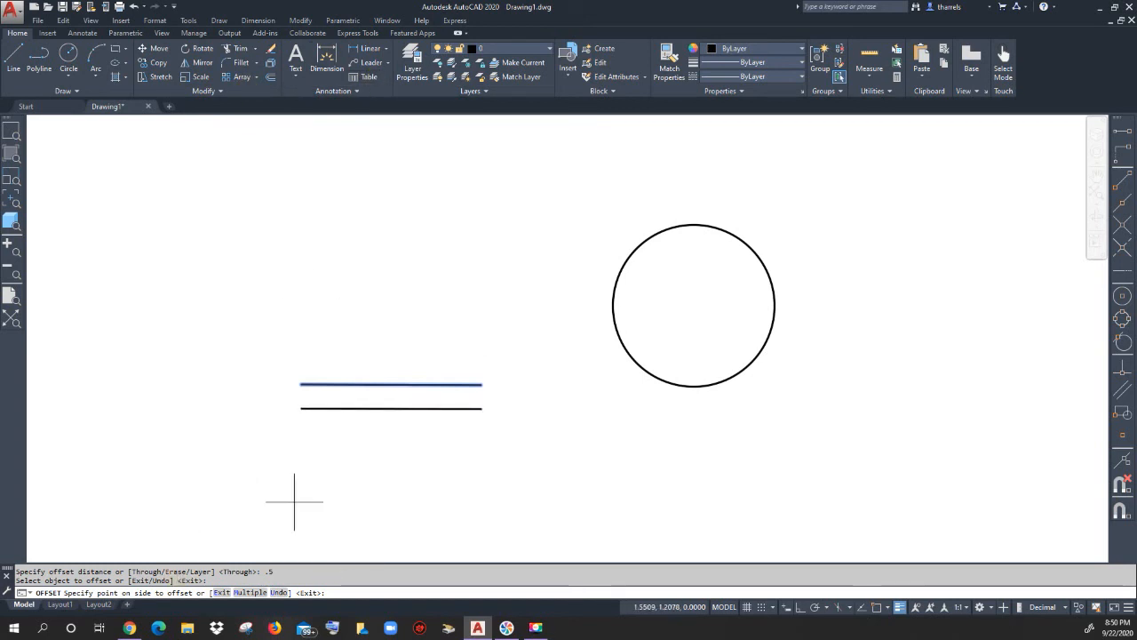
left_click(354, 195)
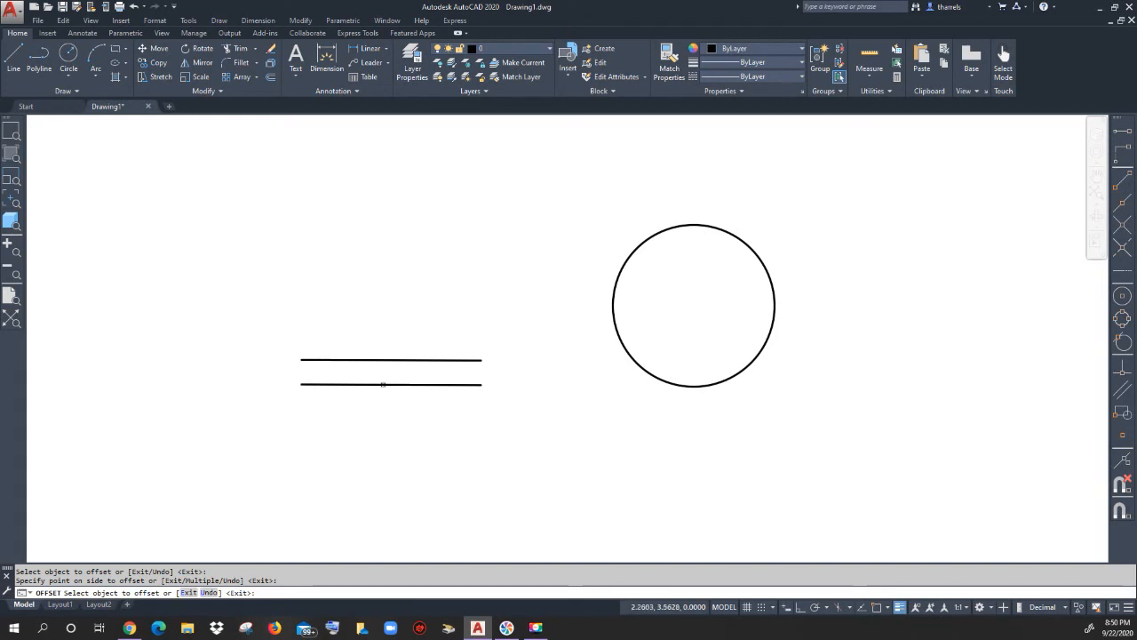
left_click(388, 360)
left_click(384, 309)
left_click(398, 335)
left_click(397, 282)
left_click(399, 310)
left_click(399, 268)
Offset the circle at the same distance to make two concentric circles inside it and two outside it.
left_click(638, 249)
left_click(662, 276)
left_click(658, 263)
left_click(683, 277)
left_click(655, 234)
left_click(634, 204)
left_click(637, 215)
left_click(637, 215)
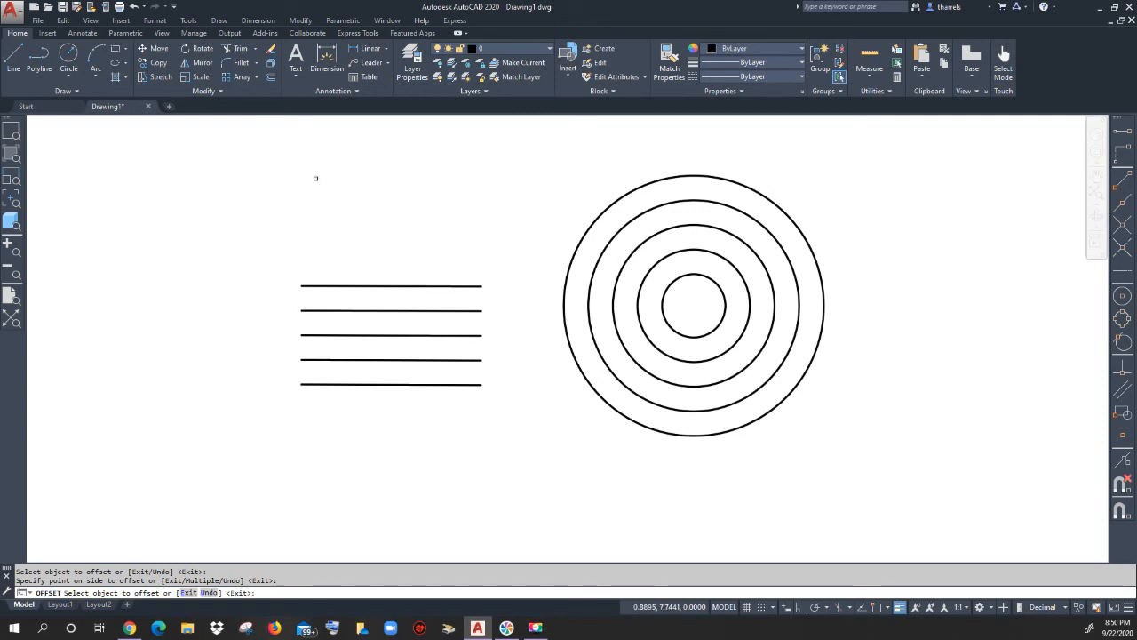
Break the uppermost line between two points to leave a gap in its middle portion.
left_click(215, 92)
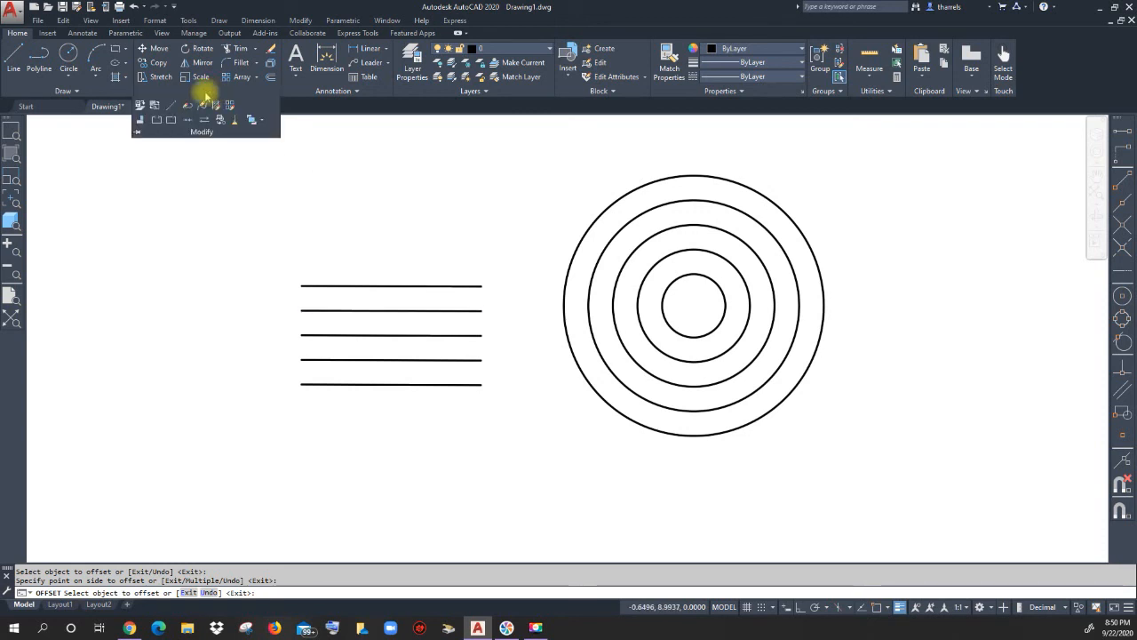
left_click(157, 122)
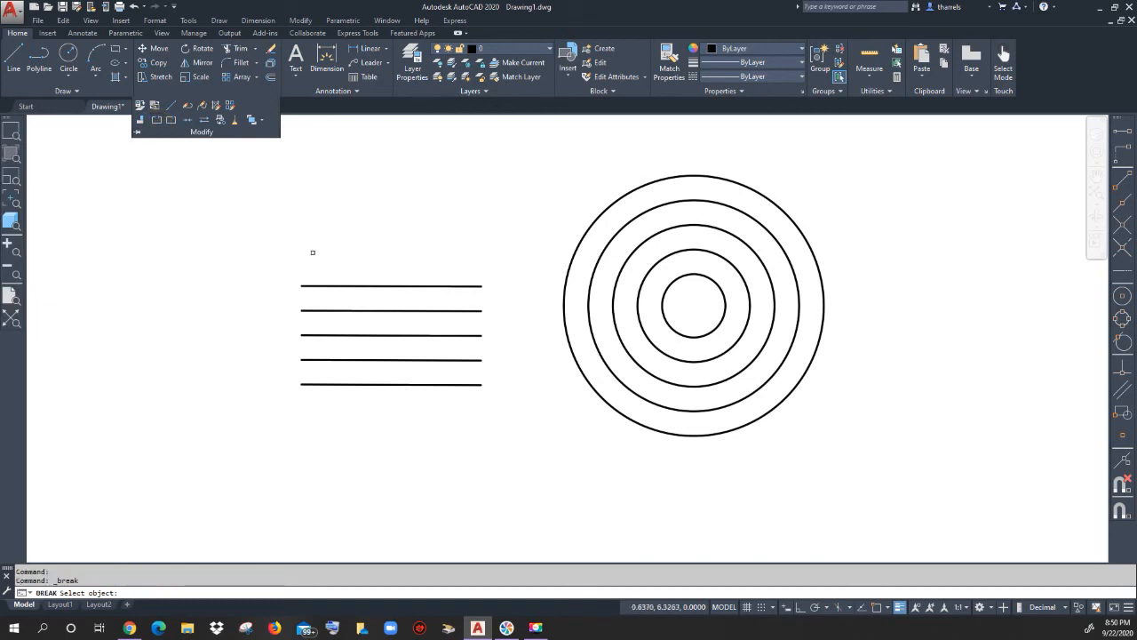
left_click(368, 285)
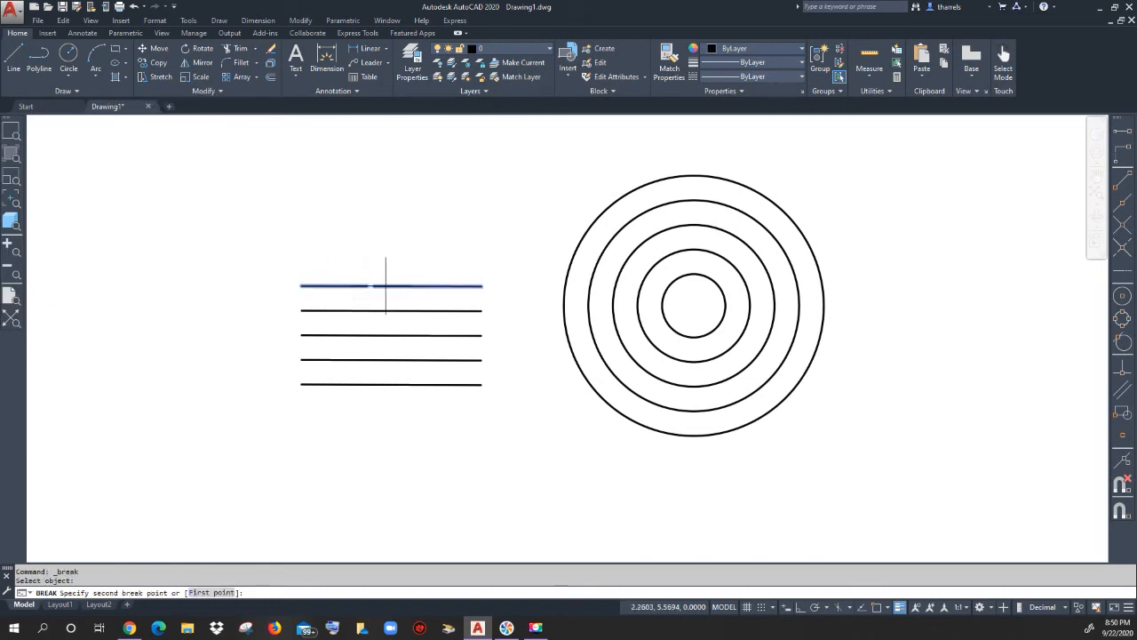
left_click(434, 285)
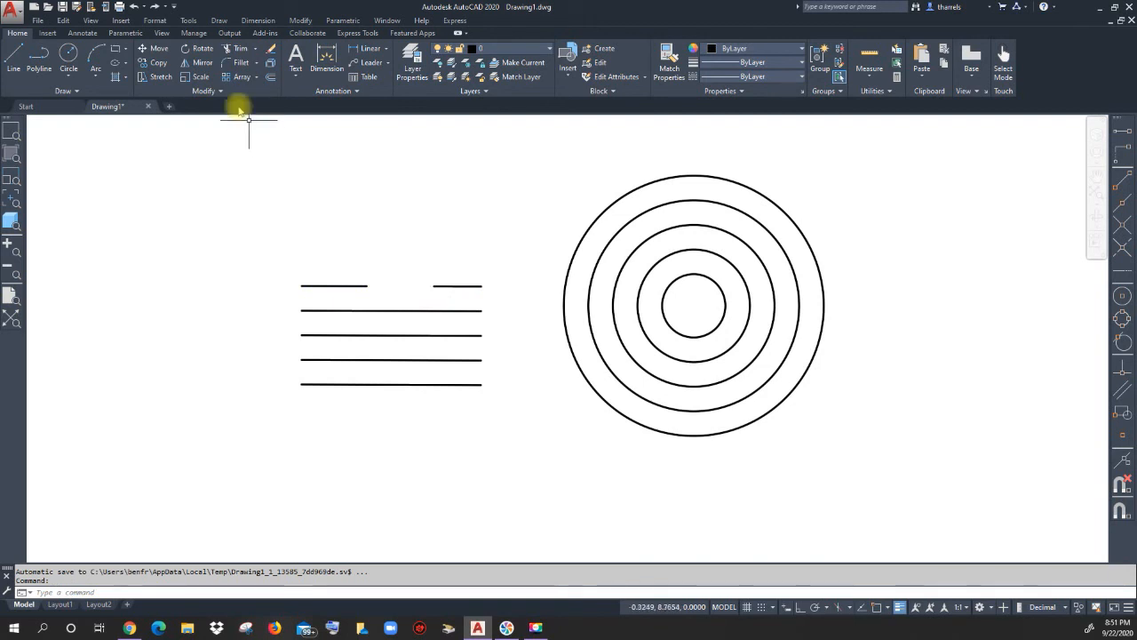
Split the middle of the five horizontal lines with Break at Point, slightly left of its midpoint.
left_click(206, 90)
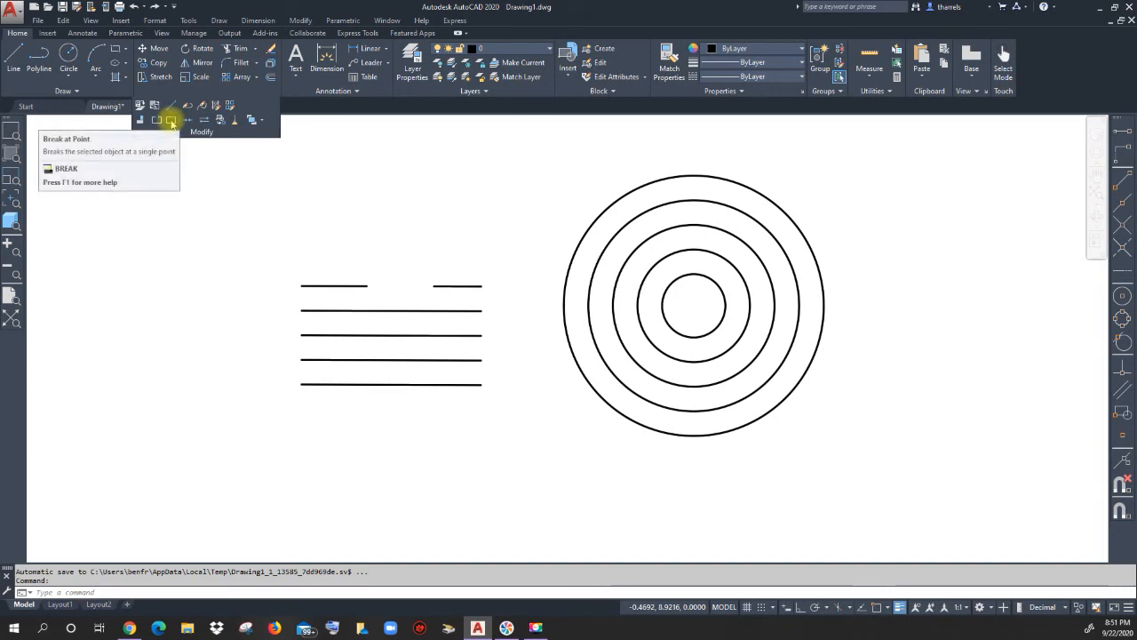
left_click(171, 121)
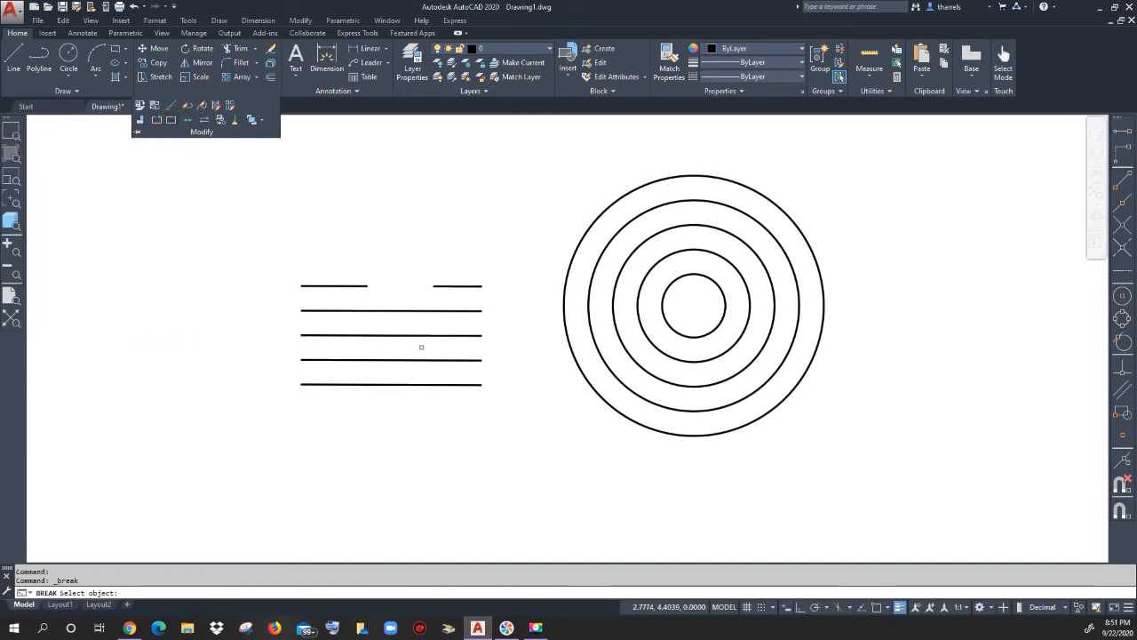
left_click(394, 335)
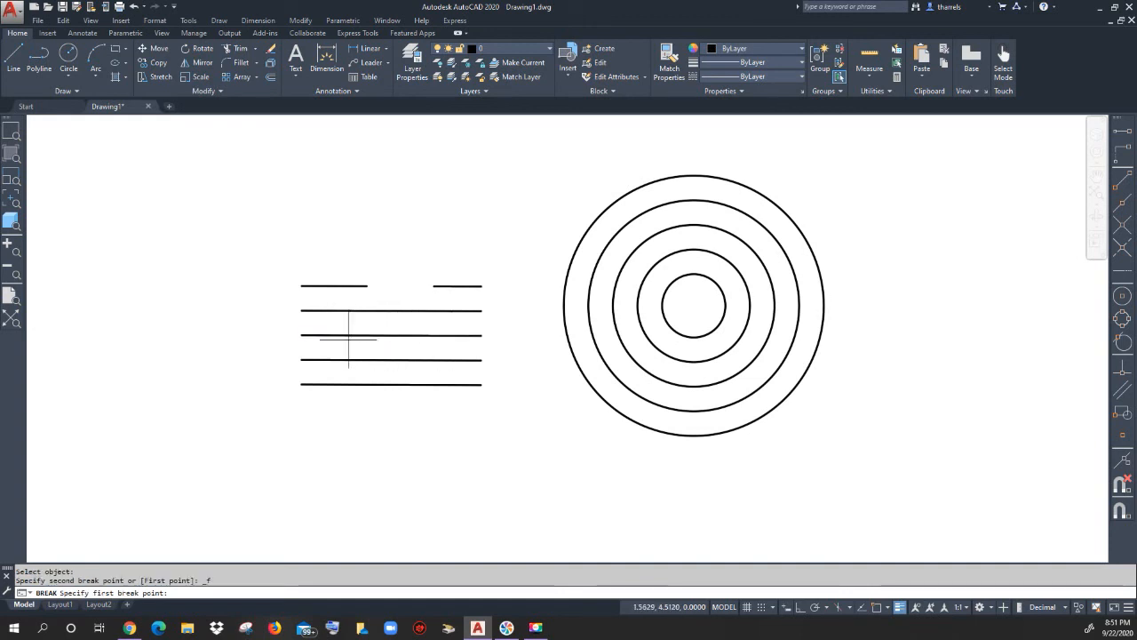
left_click(374, 335)
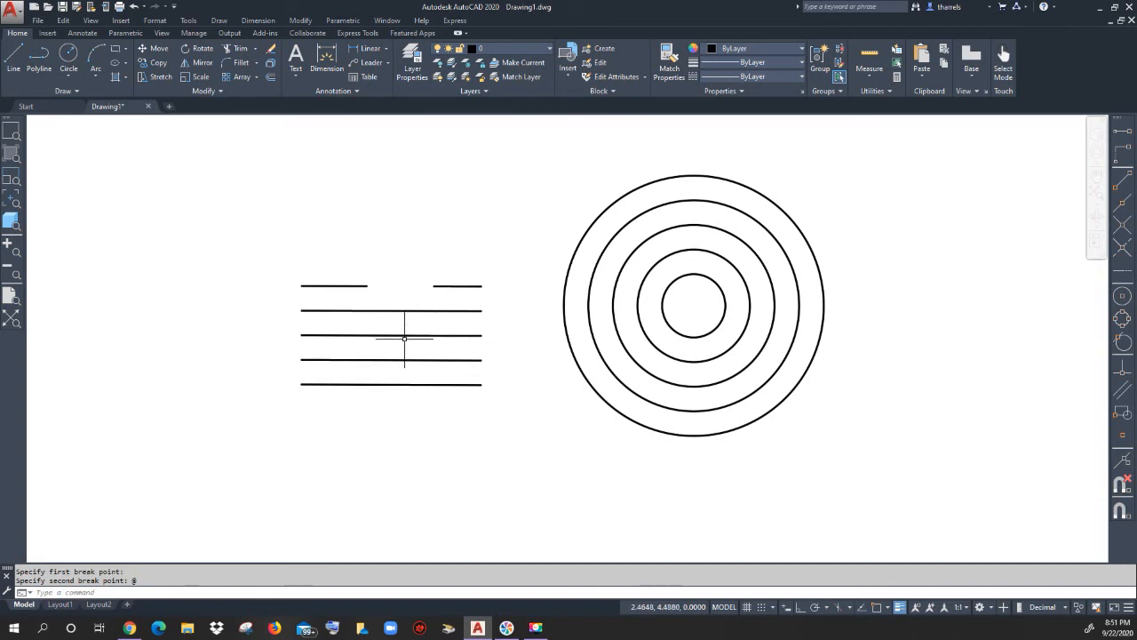
Select the unbroken second line and both pieces of the split line to compare their grips, and clear the selection.
left_click(374, 310)
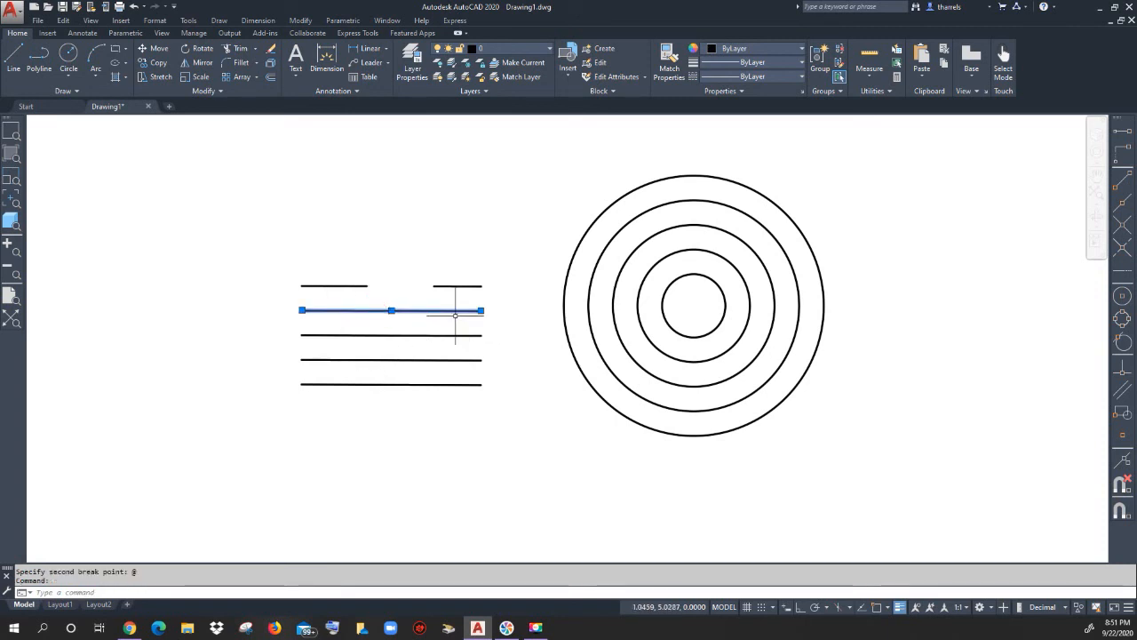
left_click(422, 335)
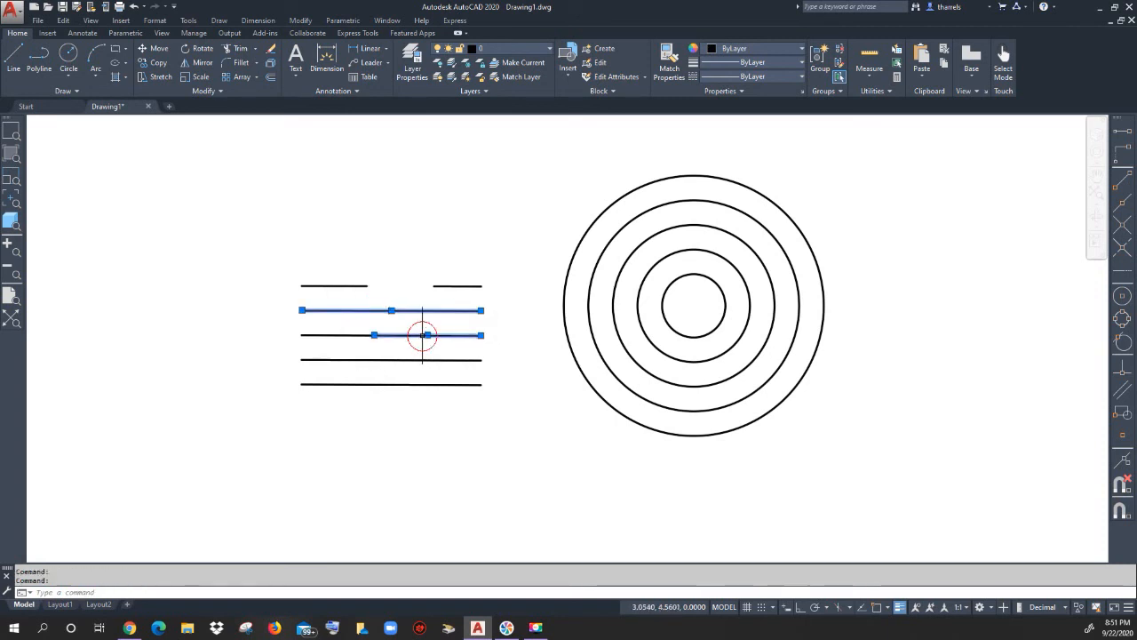
left_click(347, 335)
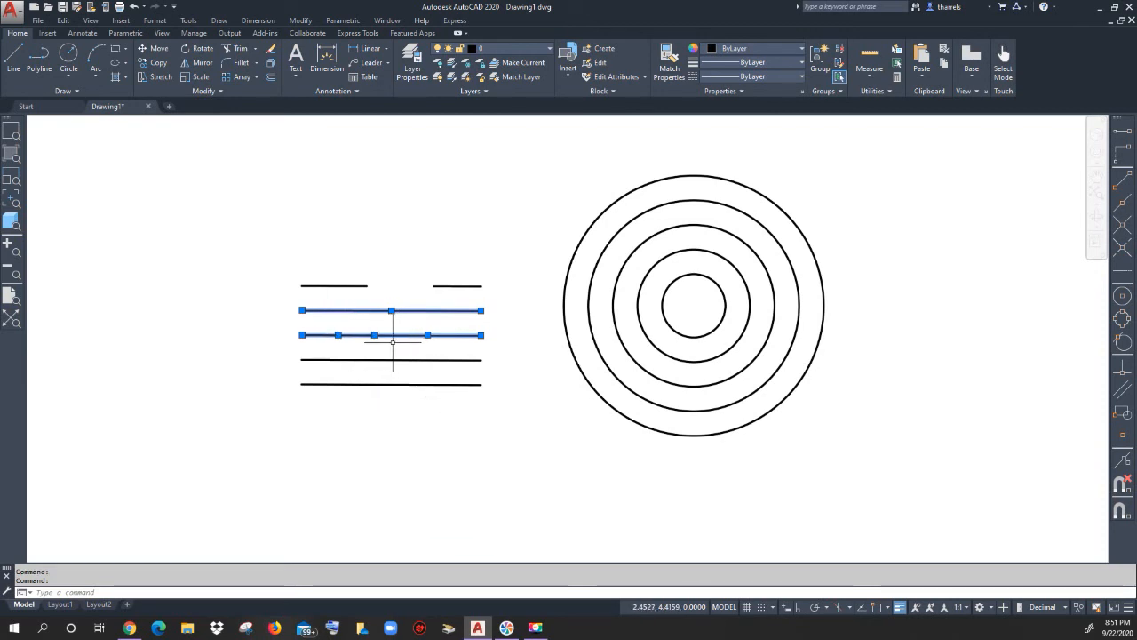
key("Escape")
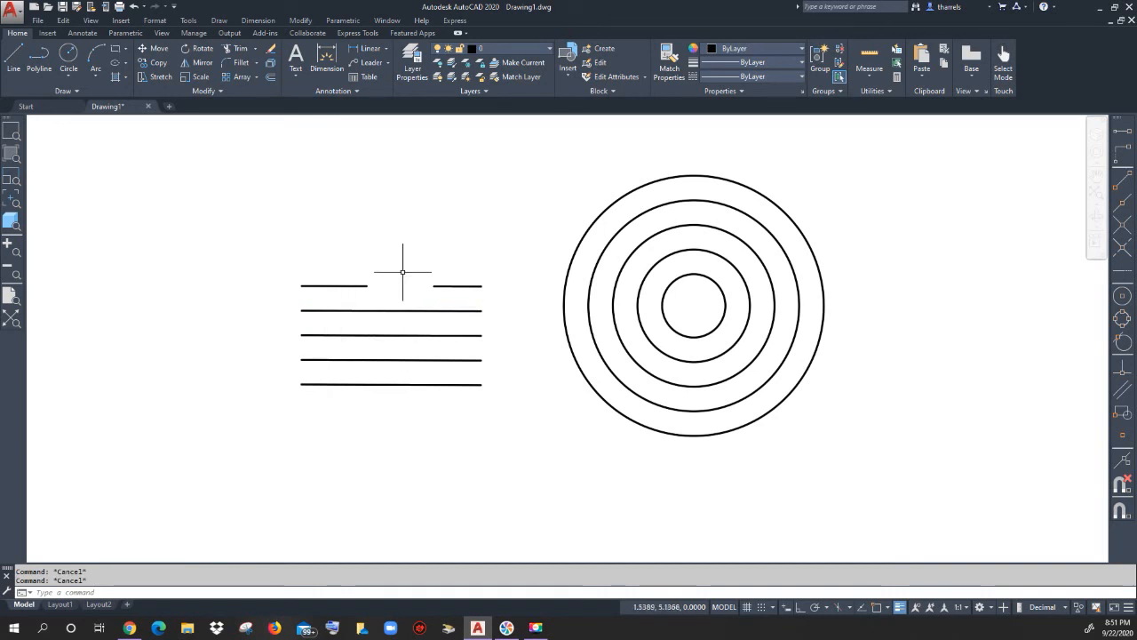